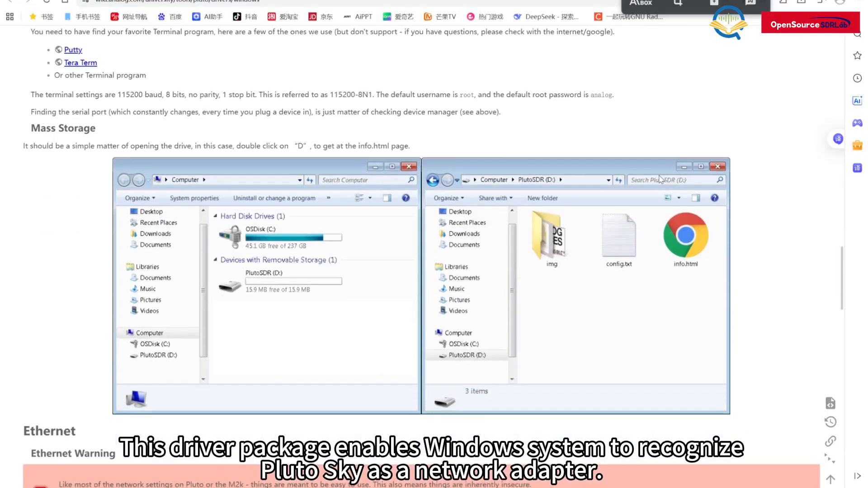
pyautogui.scroll(-11, 660, 180)
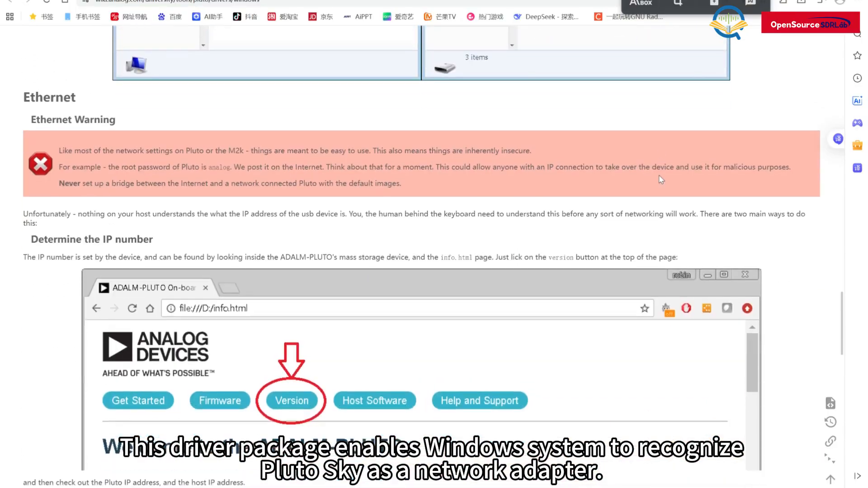
pyautogui.scroll(-4, 660, 179)
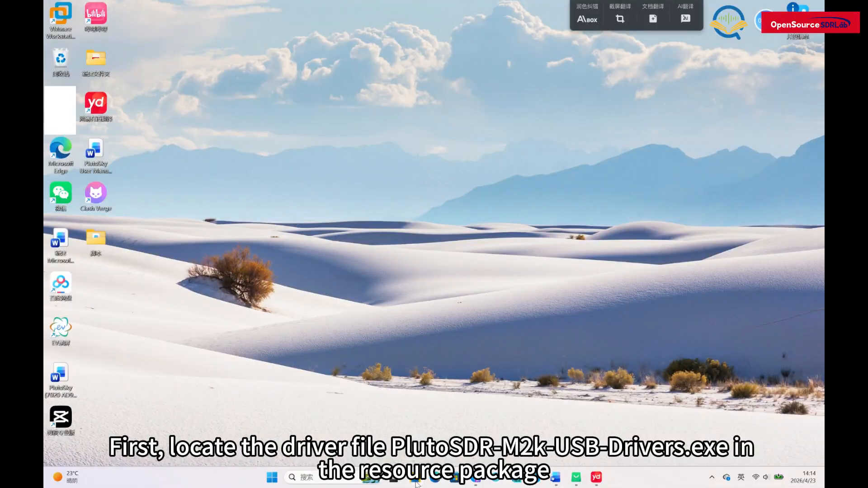
# Step: Switch to File Explorer and open the Windows system driver folder inside BaiduNetdiskDownload
pyautogui.click(416, 483)
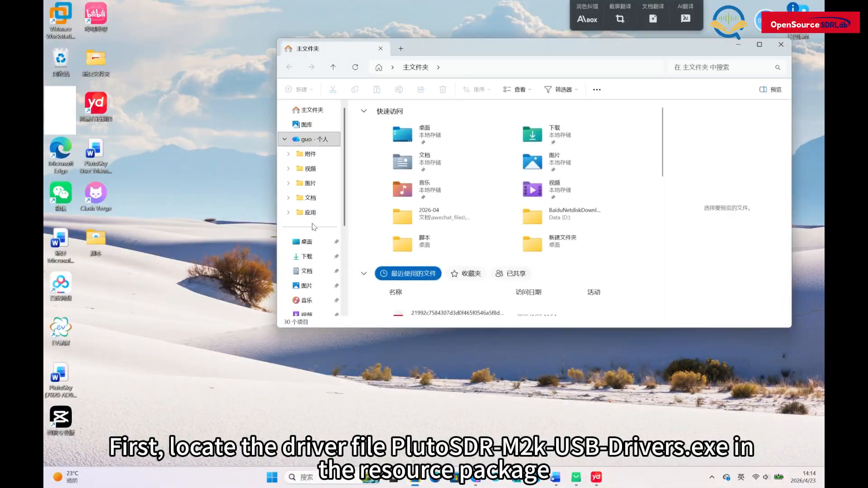
pyautogui.scroll(-1, 316, 224)
pyautogui.click(308, 284)
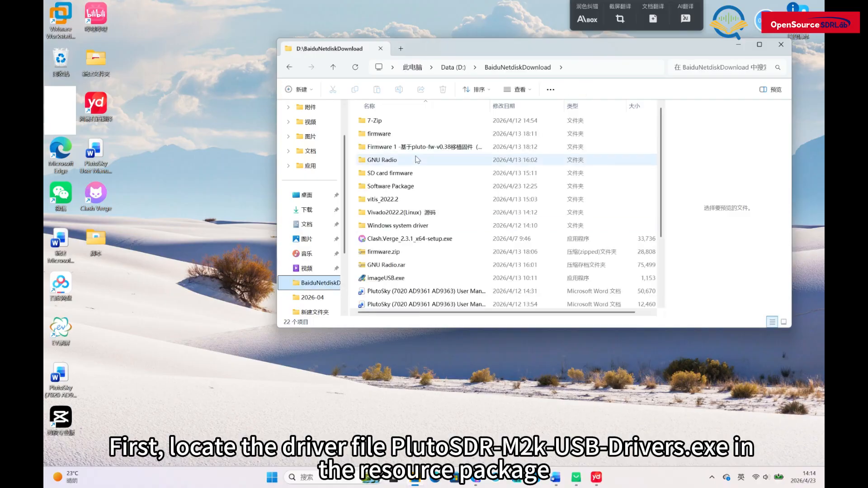
pyautogui.doubleClick(389, 226)
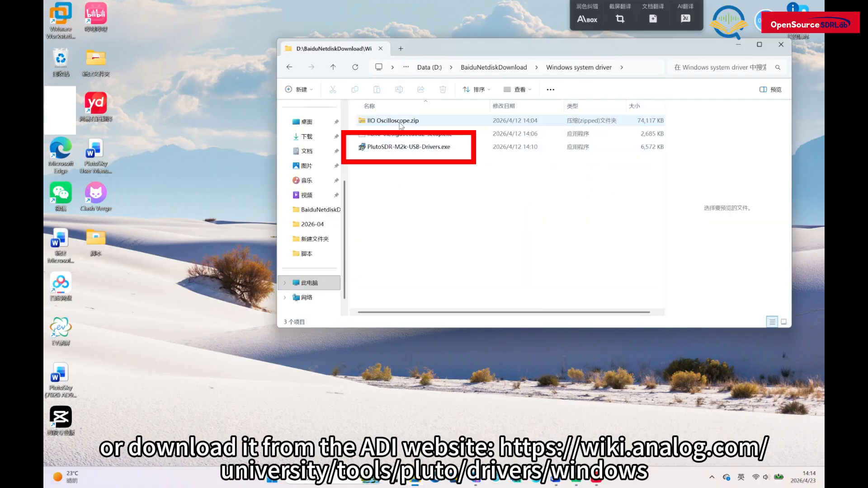
# Step: Run PlutoSDR-M2k-USB-Drivers.exe as administrator
pyautogui.click(402, 147)
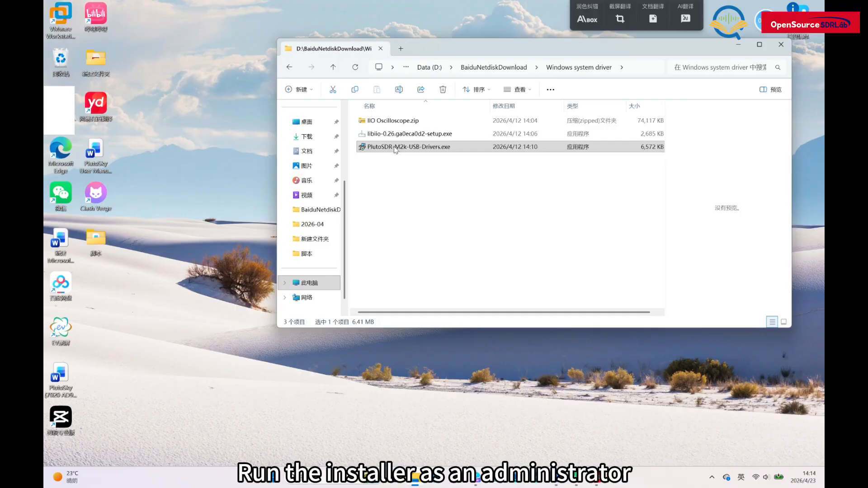
pyautogui.rightClick(396, 148)
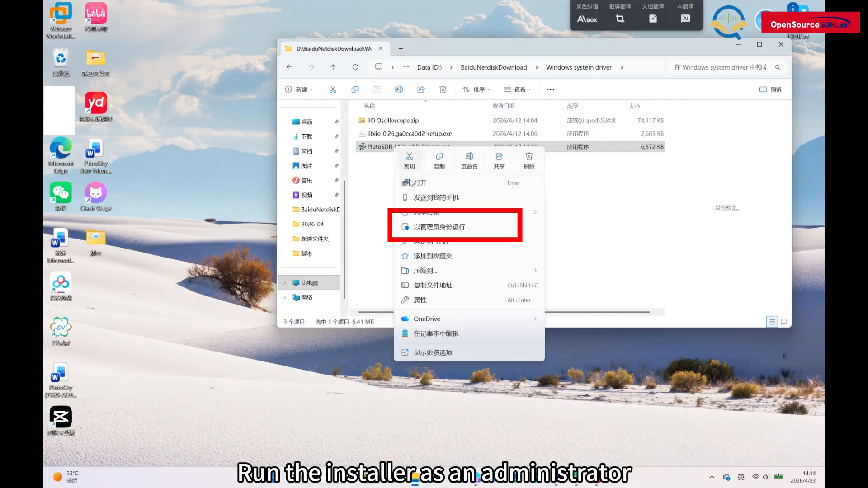
pyautogui.click(419, 228)
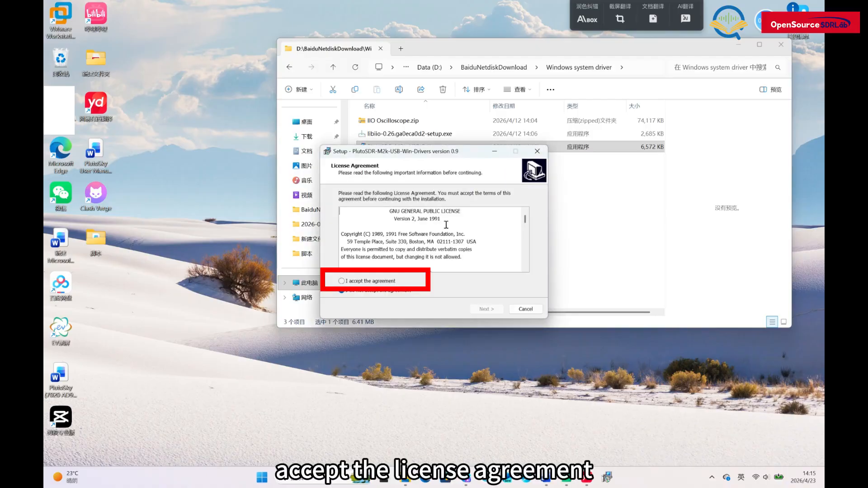
# Step: Accept the license agreement and install PlutoSDR-M2k-USB-Win-Drivers into the default destination folder
pyautogui.click(342, 281)
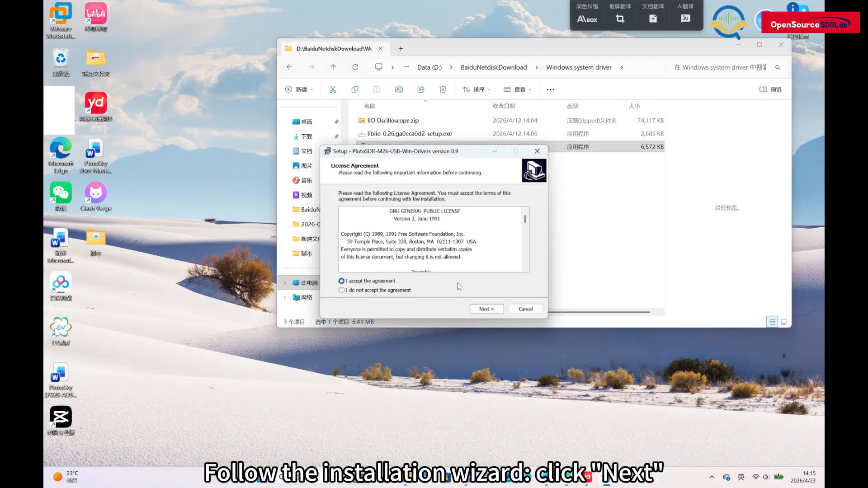
pyautogui.click(494, 309)
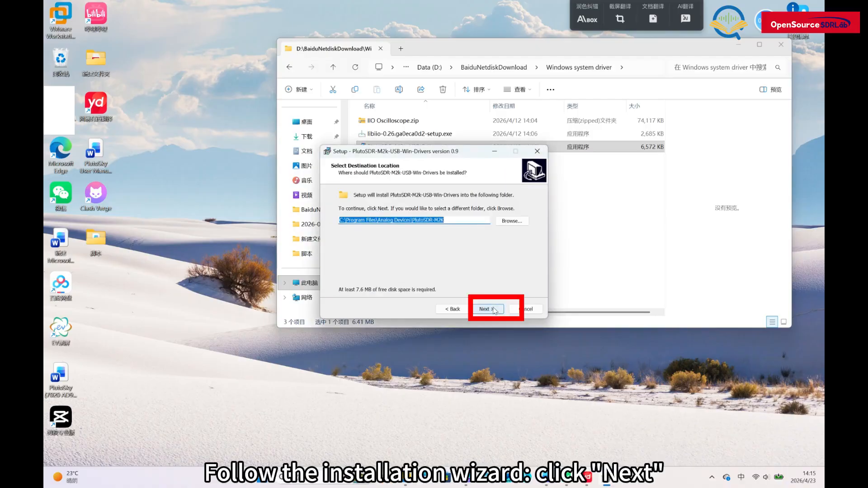
pyautogui.click(494, 309)
pyautogui.click(494, 309)
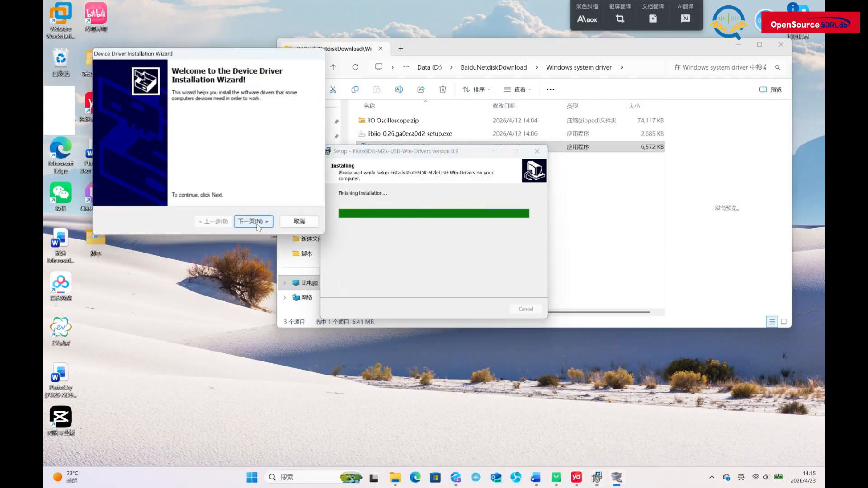
# Step: Complete the Device Driver Installation Wizard and finish the PlutoSDR driver setup
pyautogui.click(256, 225)
pyautogui.click(258, 226)
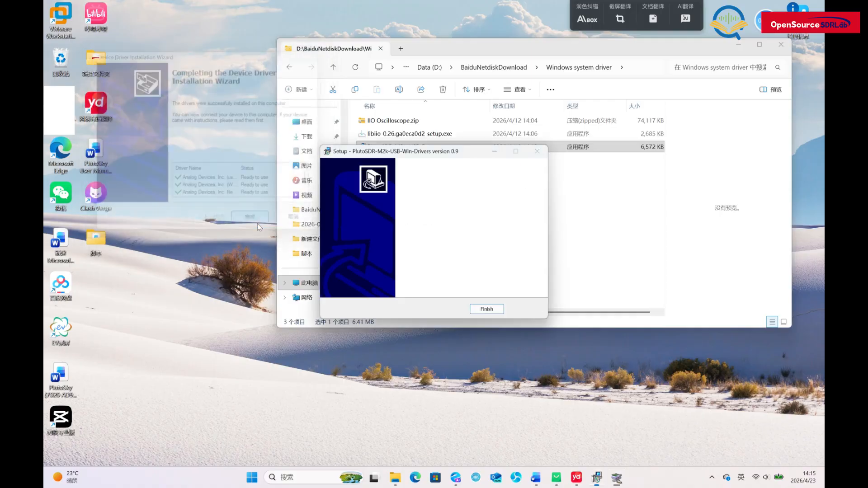
pyautogui.click(486, 308)
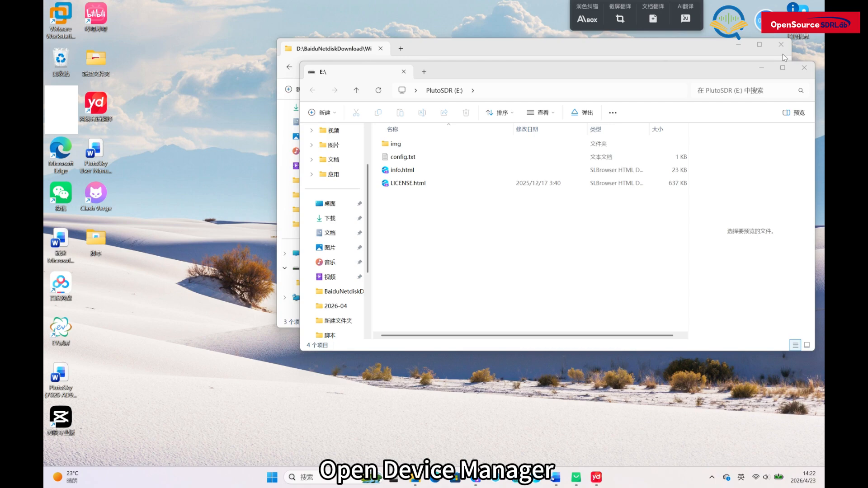
# Step: Open Device Manager, expand the ports (COM and LPT) category and select the PlutoSDR Serial Console device
pyautogui.rightClick(272, 477)
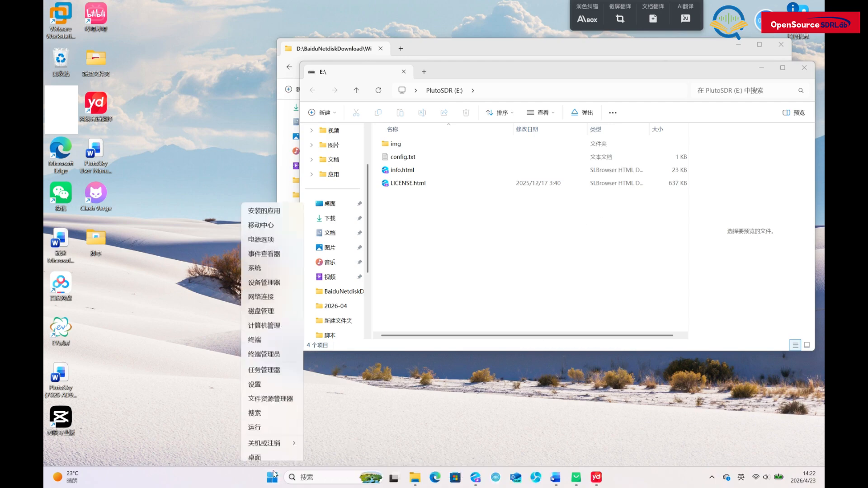
pyautogui.click(271, 273)
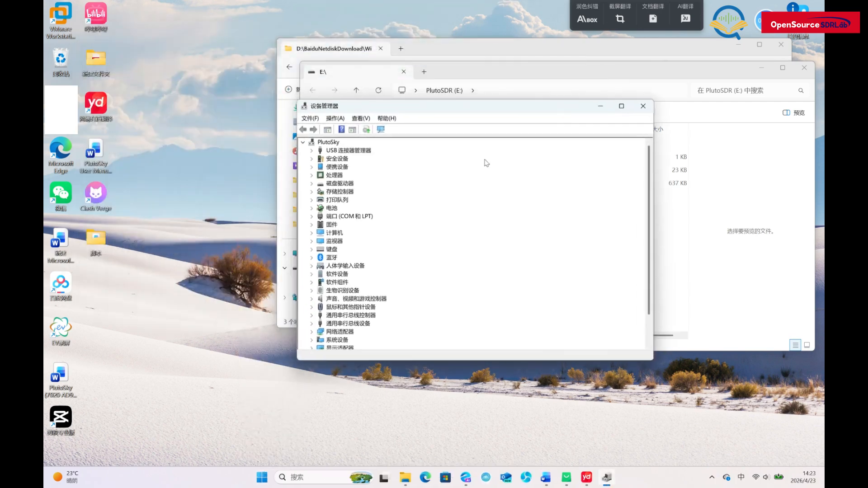
pyautogui.click(312, 216)
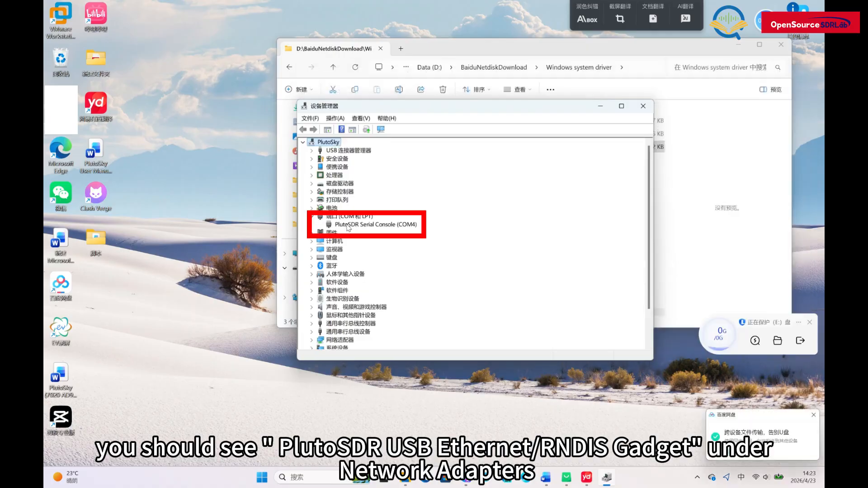
pyautogui.click(348, 226)
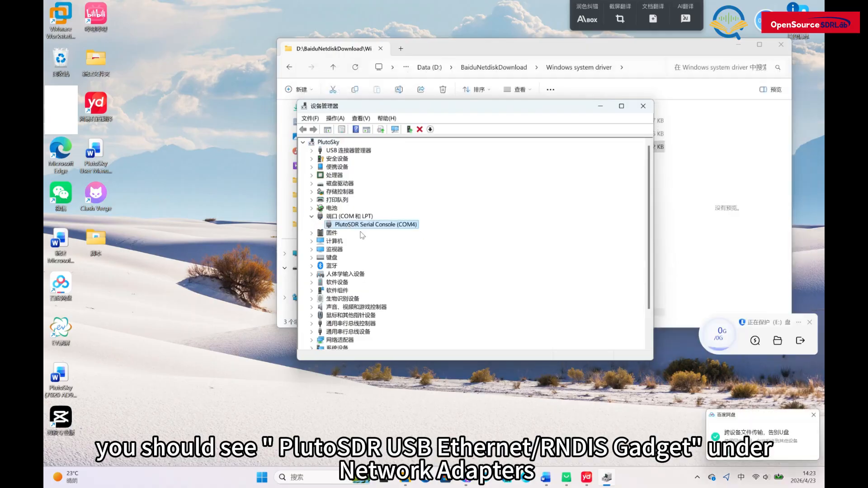
# Step: Expand the network adapters category and select PlutoSDR USB Ethernet/RNDIS Gadget
pyautogui.scroll(-2, 361, 234)
pyautogui.click(311, 300)
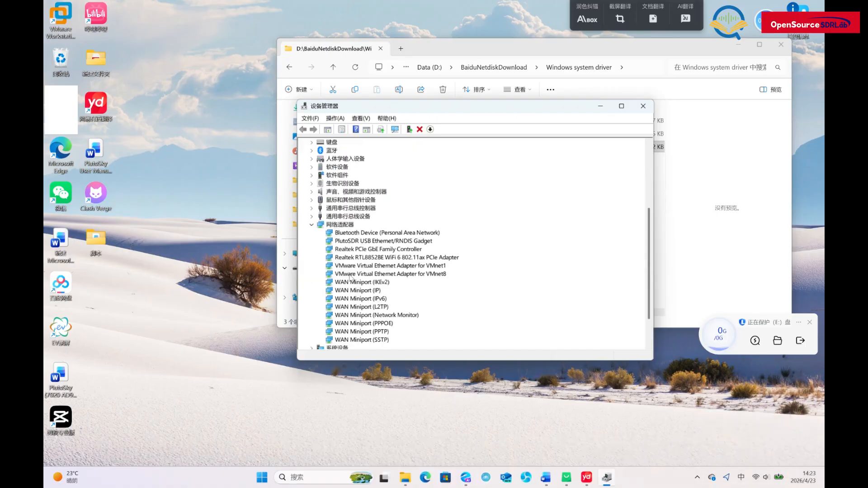
pyautogui.scroll(-1, 353, 267)
pyautogui.click(368, 216)
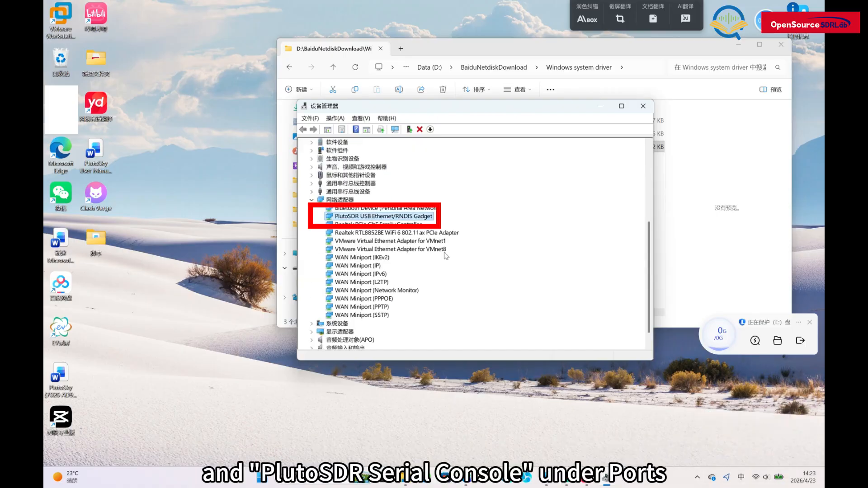
# Step: Update the PlutoSDR USB Ethernet/RNDIS Gadget driver manually from C:\Program Files\Analog Devices\PlutoSDR-M2K, including subfolders, and close the wizard
pyautogui.rightClick(418, 218)
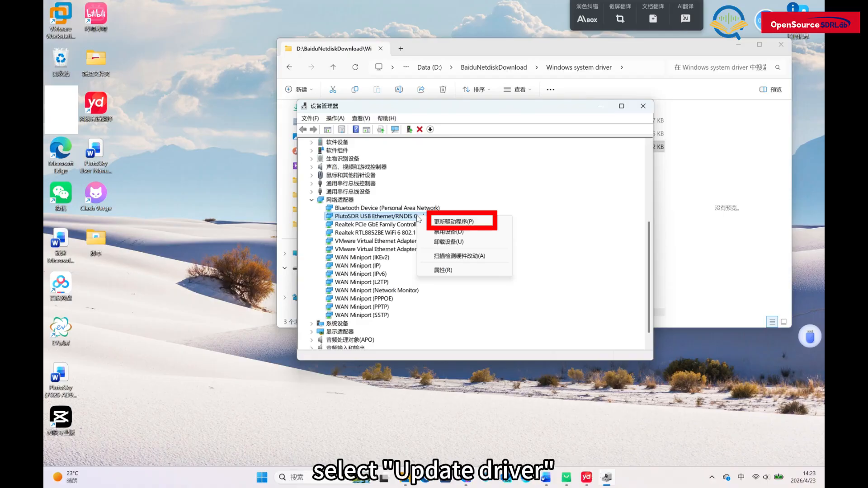
pyautogui.click(480, 221)
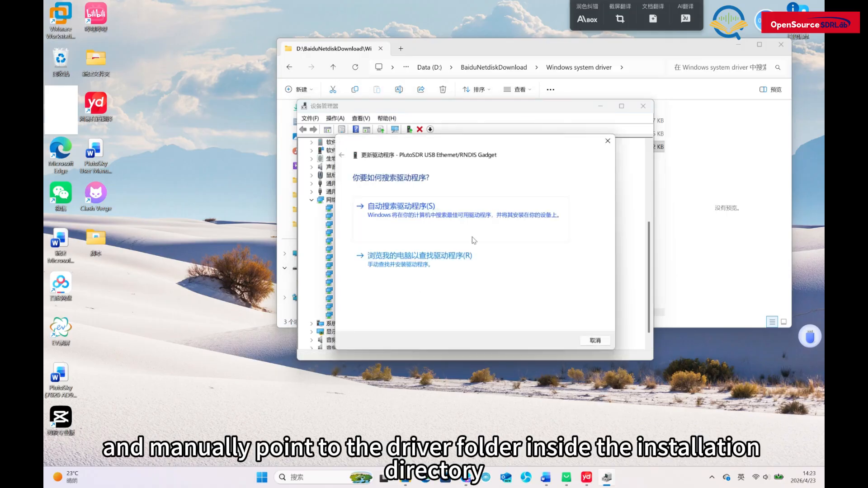
pyautogui.click(474, 255)
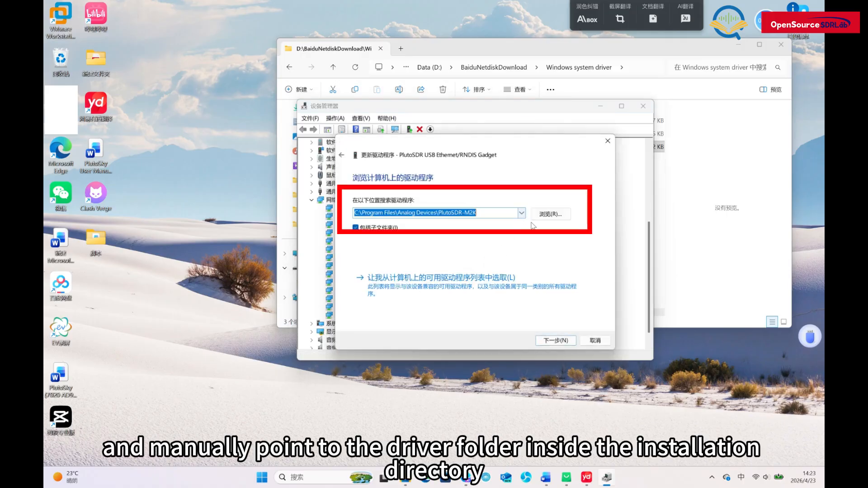
pyautogui.click(551, 342)
pyautogui.click(592, 343)
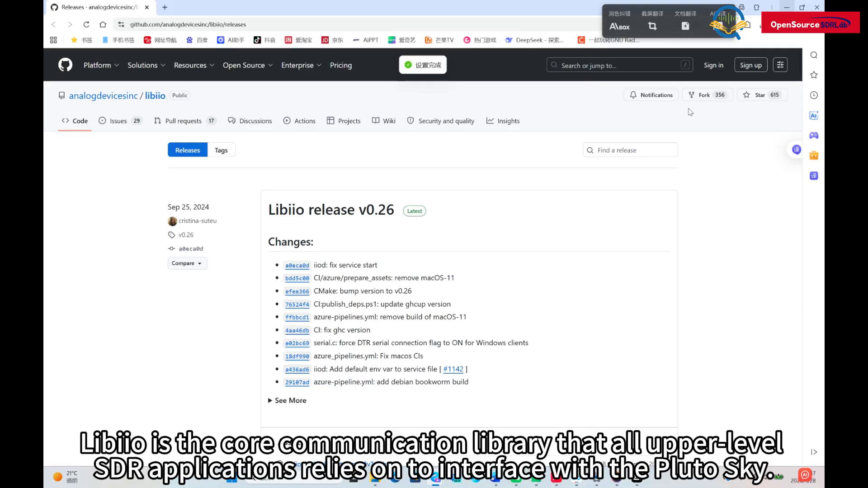
# Step: Examine the Libiio v0.26 release notes on the GitHub releases page and request its full asset list
pyautogui.scroll(1, 690, 112)
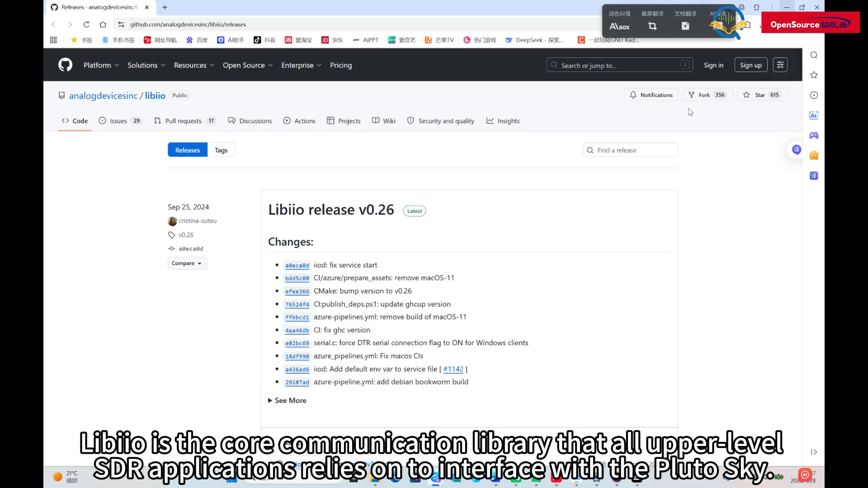
pyautogui.scroll(-9, 690, 113)
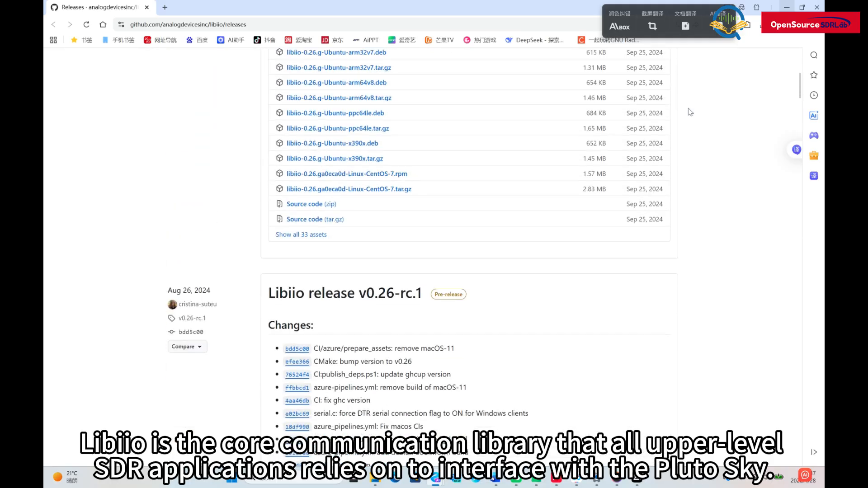
pyautogui.click(322, 236)
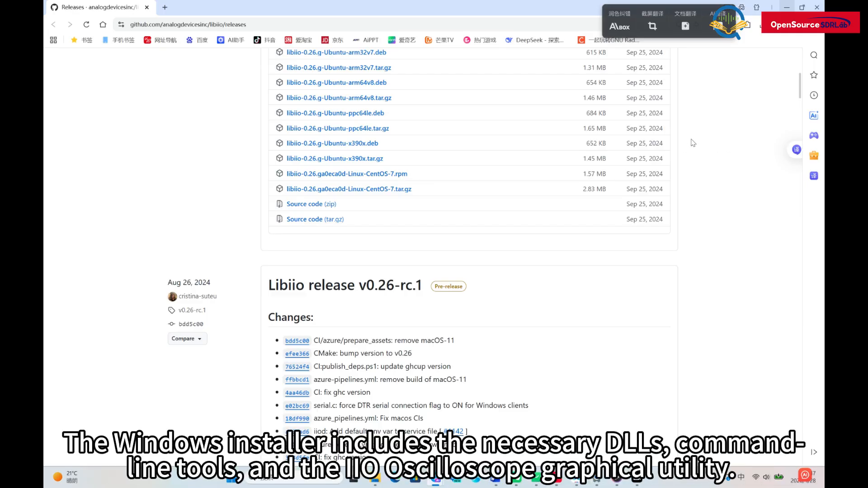
pyautogui.scroll(5, 692, 142)
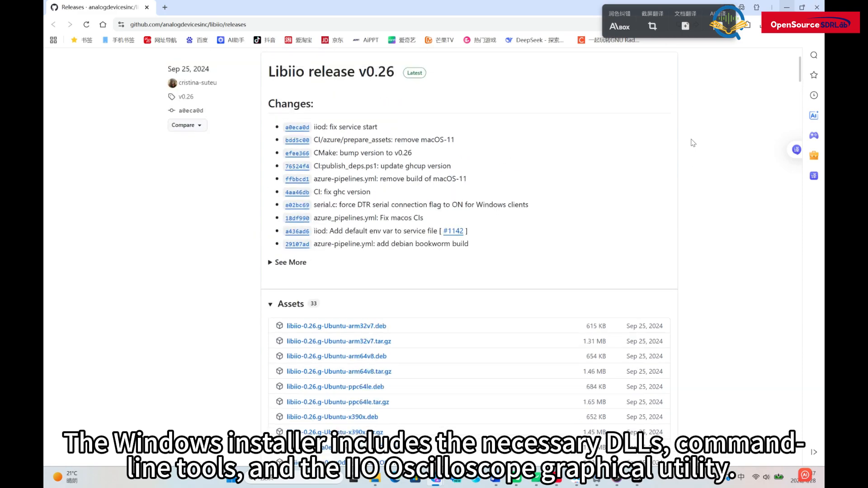
pyautogui.scroll(-8, 693, 142)
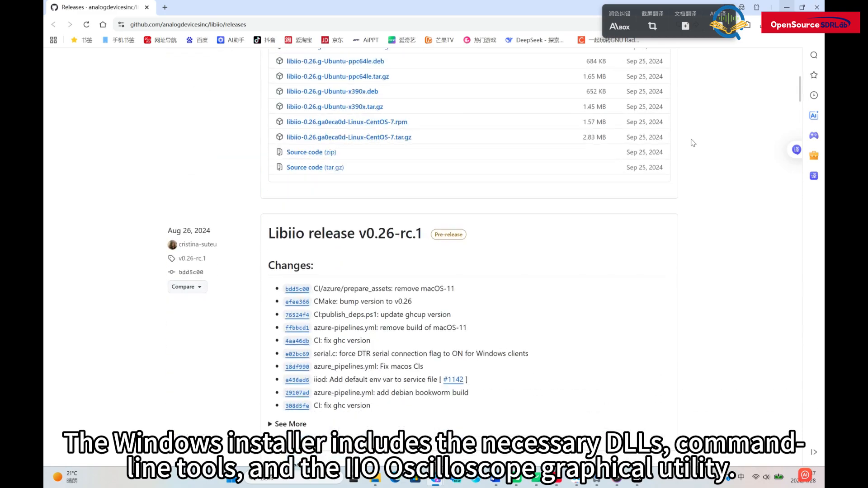
pyautogui.scroll(-5, 692, 143)
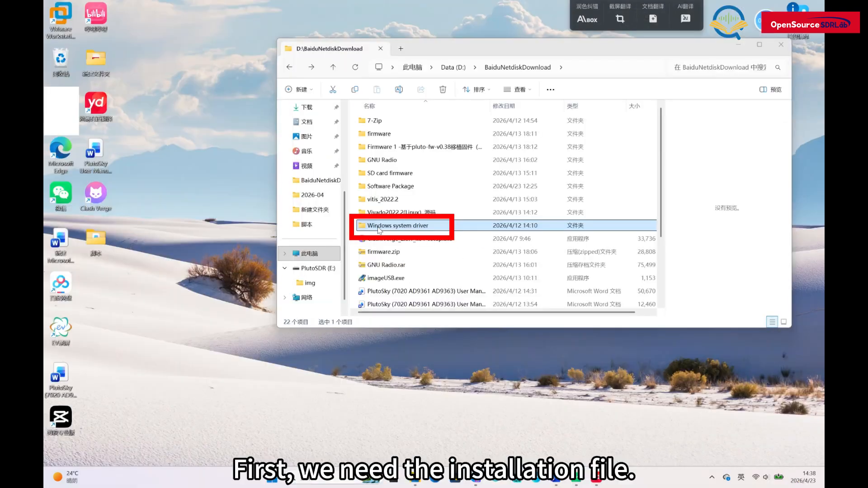
# Step: Launch libiio-0.26.ga0eca0d2-setup.exe from the Windows system driver folder with English as the setup language
pyautogui.doubleClick(379, 225)
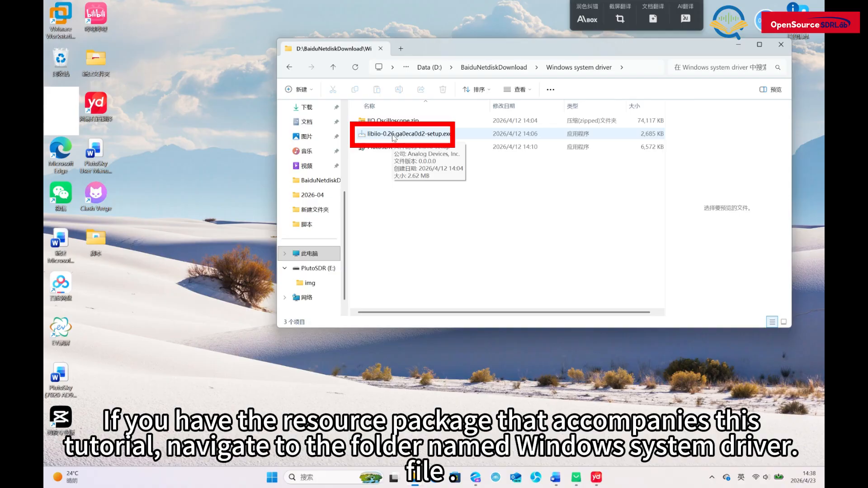
pyautogui.click(393, 138)
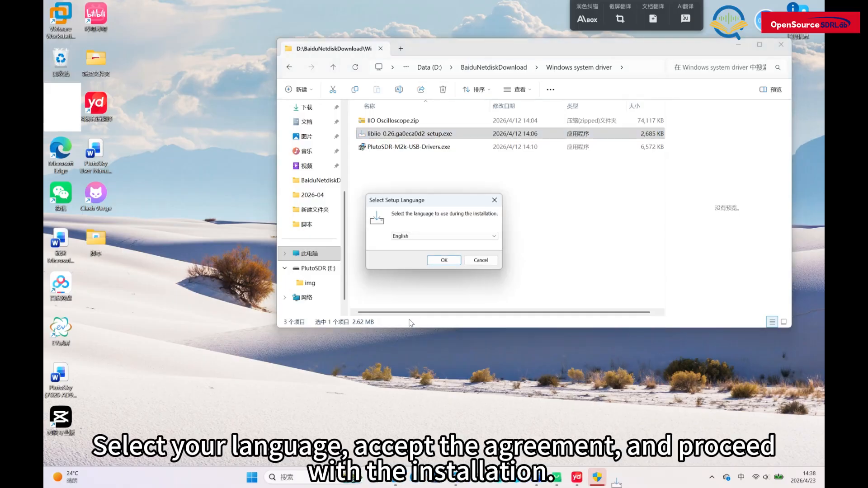
pyautogui.click(441, 262)
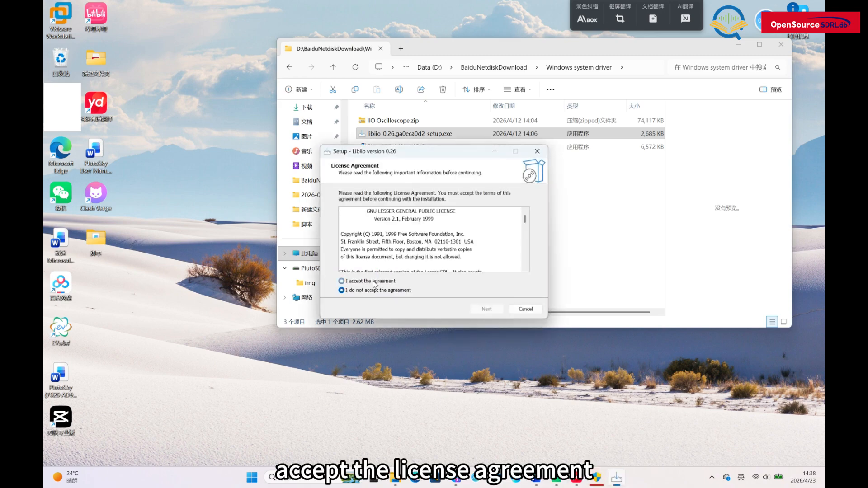
# Step: Accept the license agreement and install Libiio version 0.26
pyautogui.click(373, 282)
pyautogui.click(485, 310)
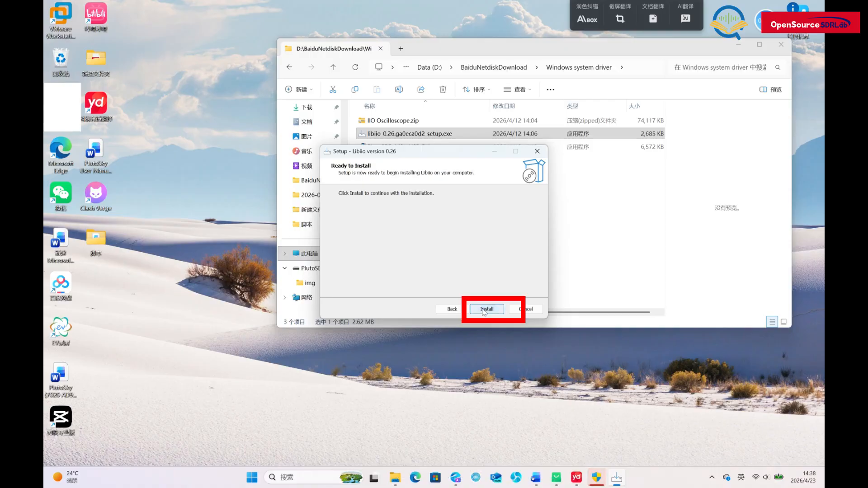
pyautogui.click(485, 310)
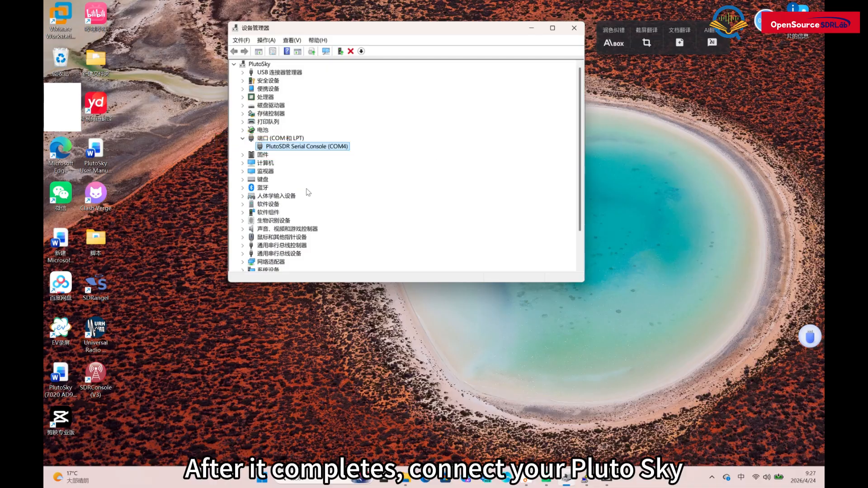
# Step: Examine the ports and network adapters in Device Manager for the connected Pluto Sky device
pyautogui.scroll(-2, 307, 193)
pyautogui.click(241, 221)
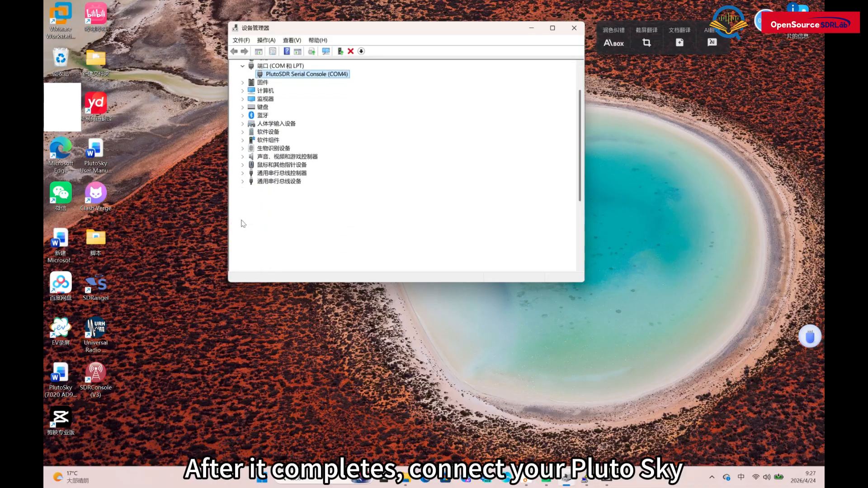
pyautogui.click(292, 164)
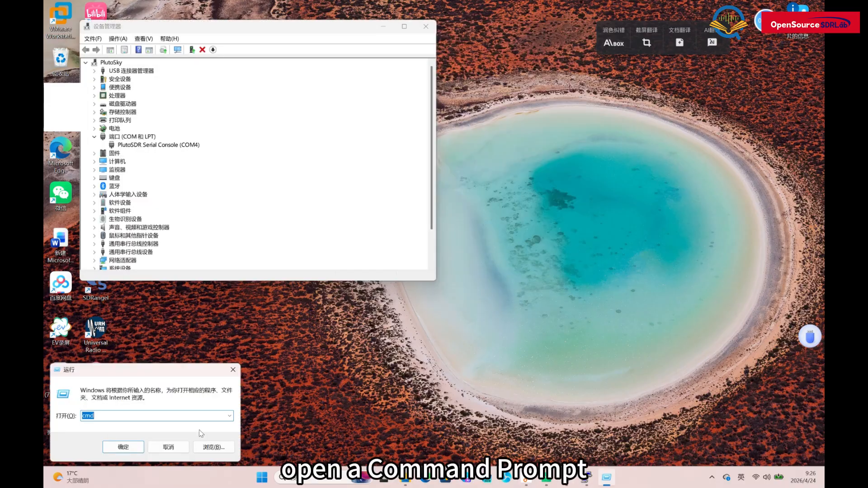
# Step: Open a Command Prompt, run iio_info -u ip:192.168.2.1, and examine the hardware model in the output
pyautogui.press('Return')
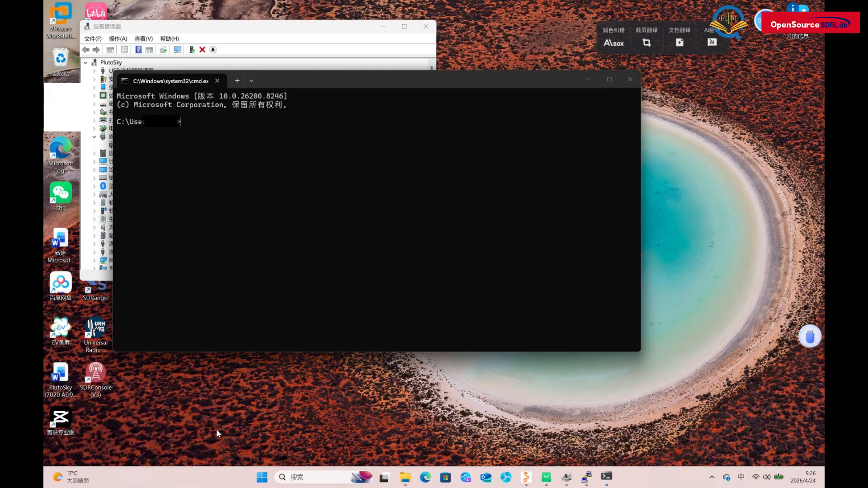
pyautogui.write('iio_')
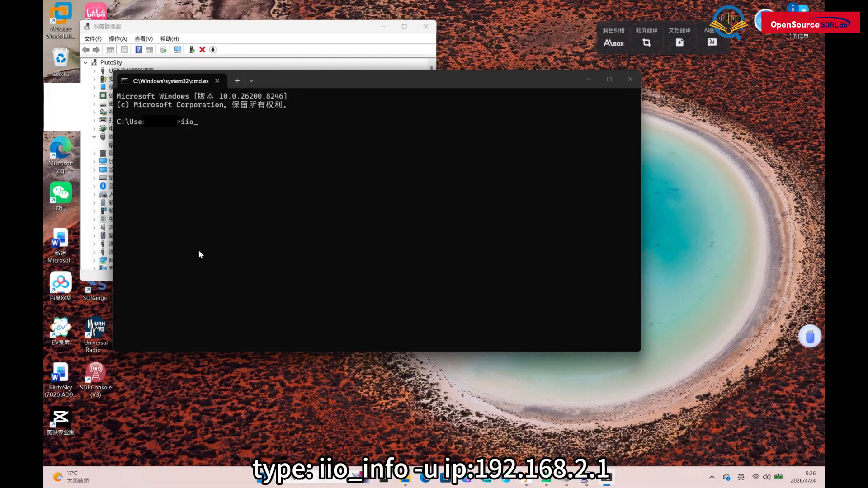
pyautogui.write('info -u ip:192.168.2.1')
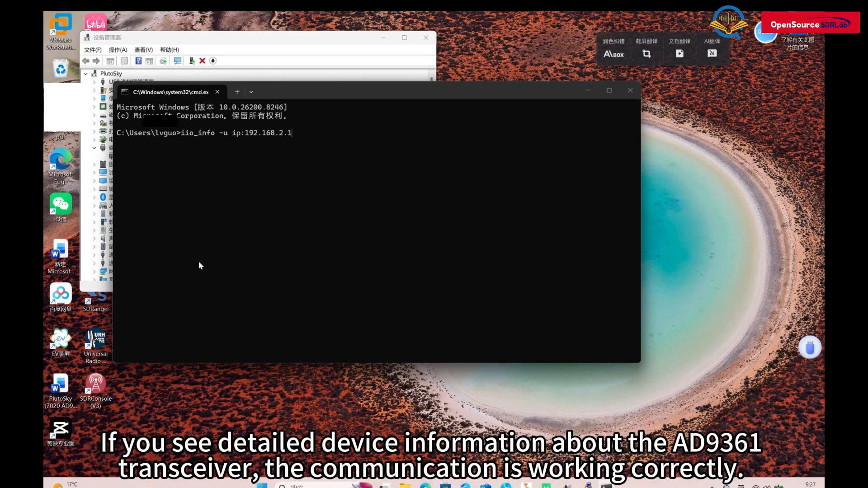
pyautogui.press('Return')
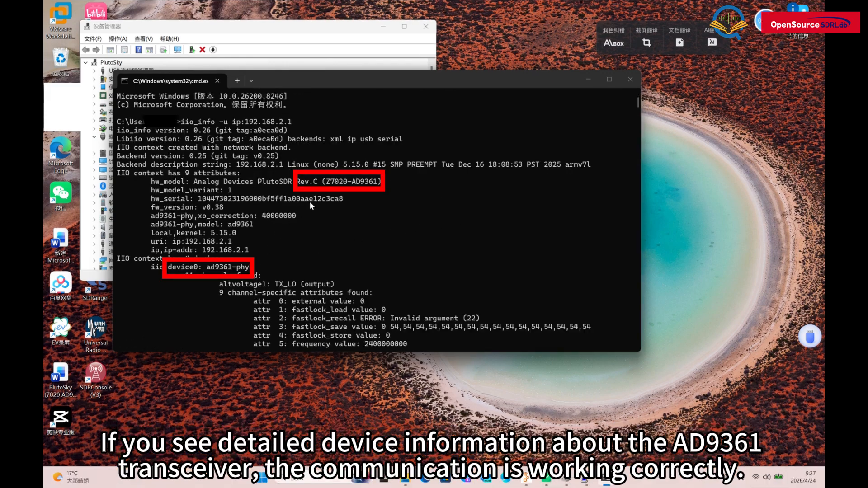
pyautogui.moveTo(329, 181); pyautogui.dragTo(355, 181)
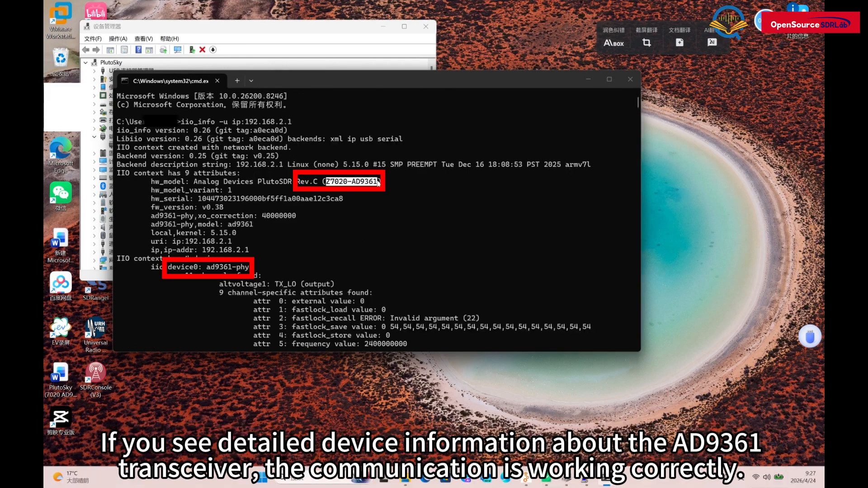
pyautogui.click(330, 208)
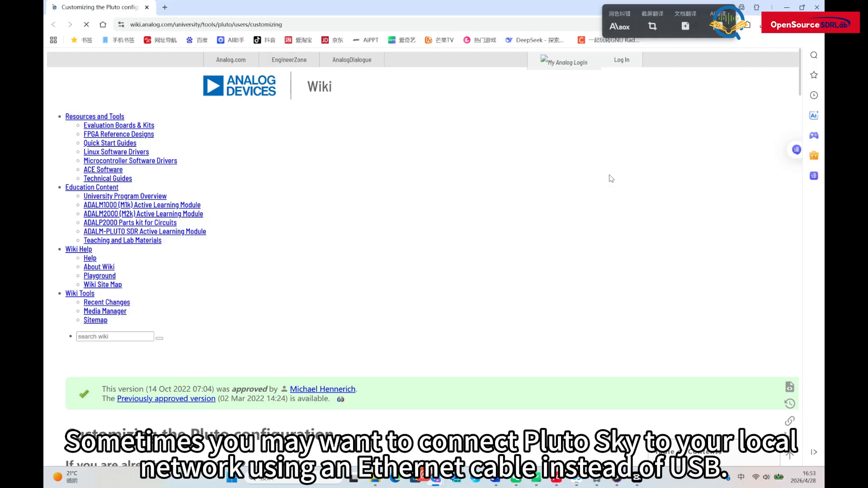
# Step: Read the Analog Devices wiki page on customizing the Pluto configuration, from the network settings to the AD9364 update section
pyautogui.scroll(-7, 611, 178)
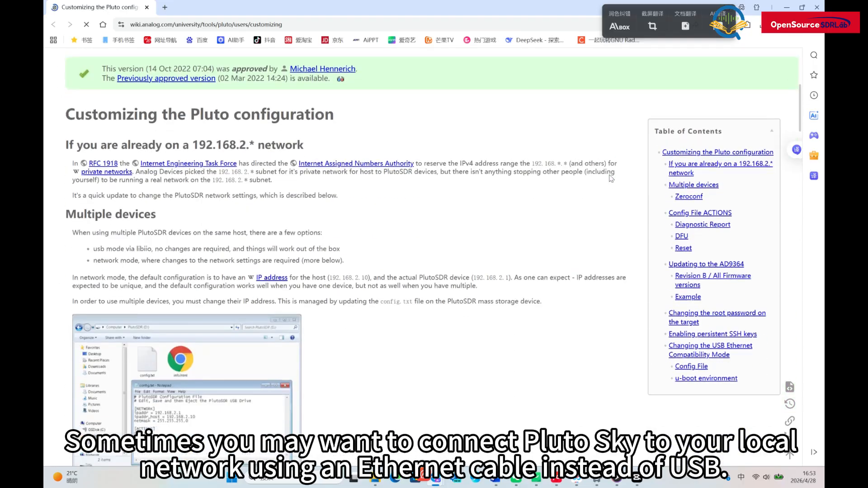
pyautogui.scroll(-1, 610, 178)
pyautogui.scroll(-5, 611, 178)
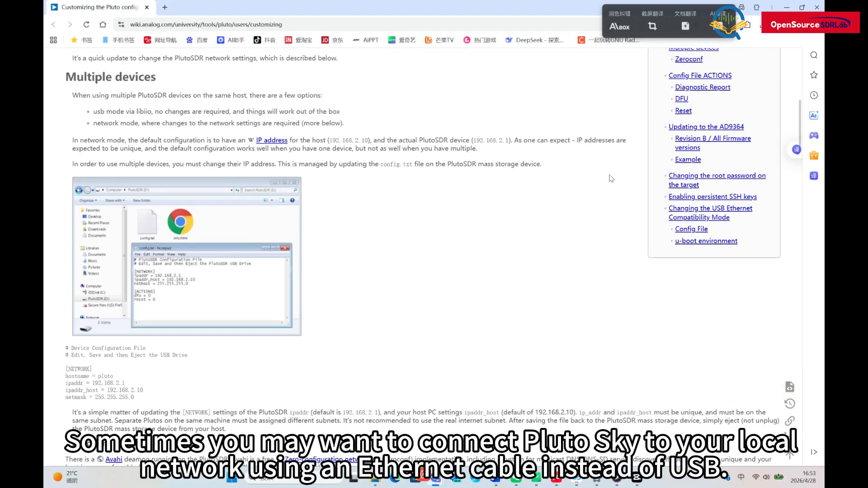
pyautogui.scroll(-6, 611, 179)
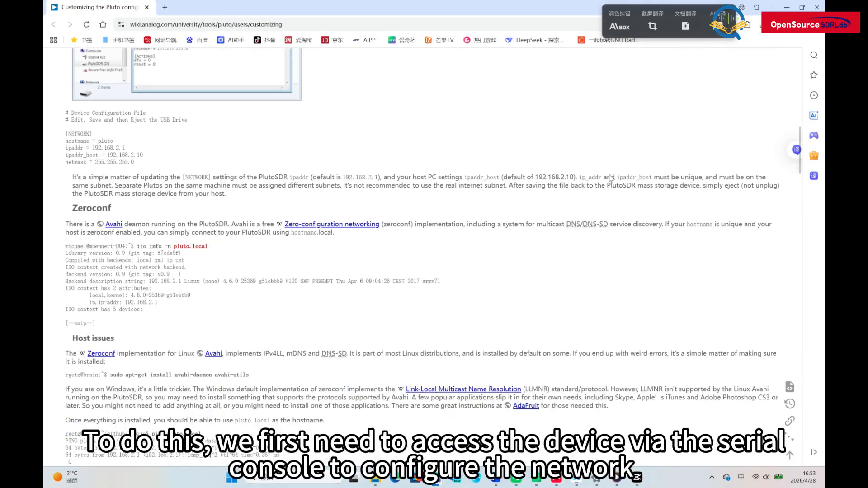
pyautogui.scroll(-8, 610, 178)
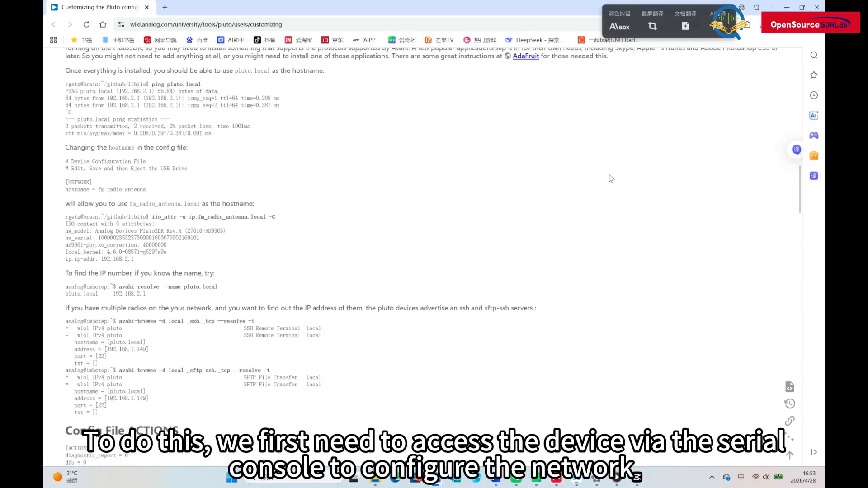
pyautogui.scroll(-10, 610, 178)
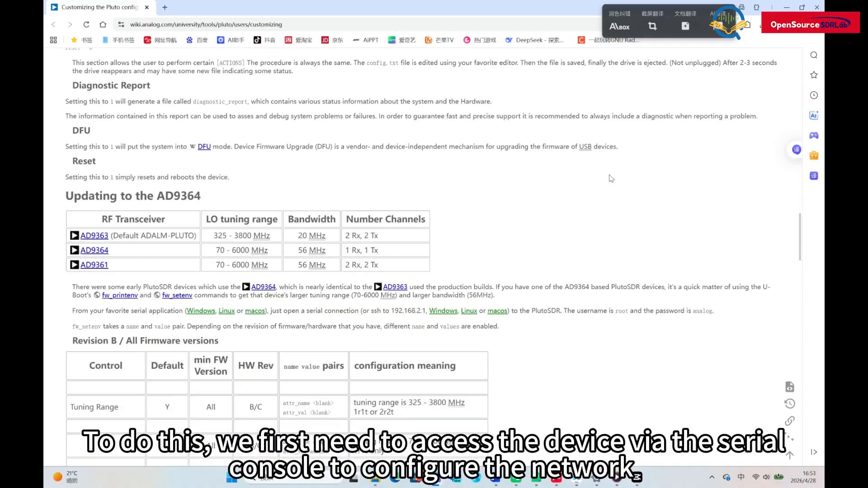
pyautogui.scroll(-2, 610, 179)
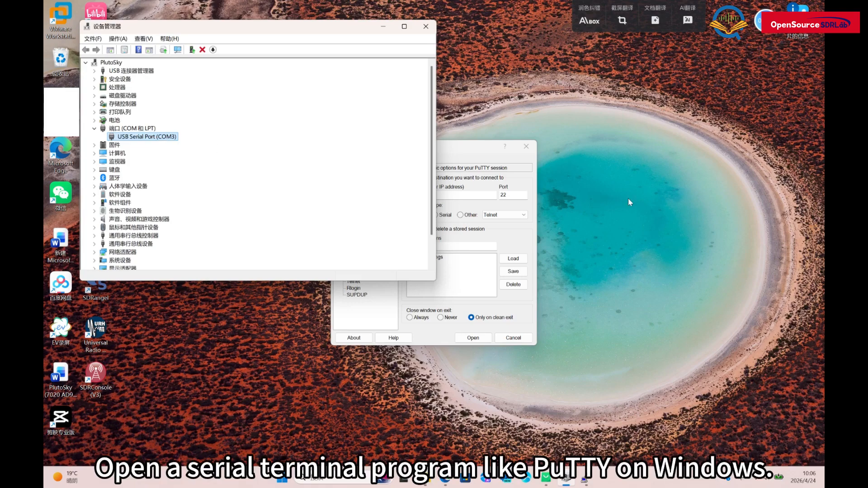
# Step: Switch to PuTTY and open a serial session on COM3 at a speed of 115200
pyautogui.click(435, 215)
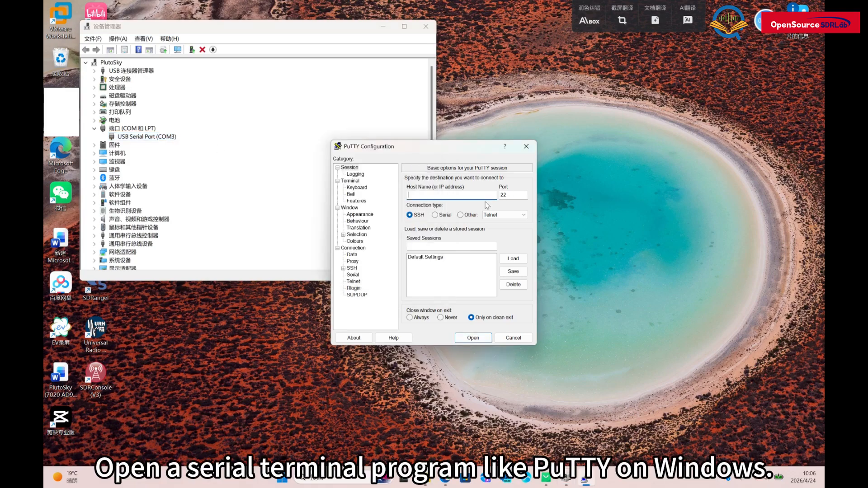
pyautogui.click(449, 197)
pyautogui.press('BackSpace')
pyautogui.write('3')
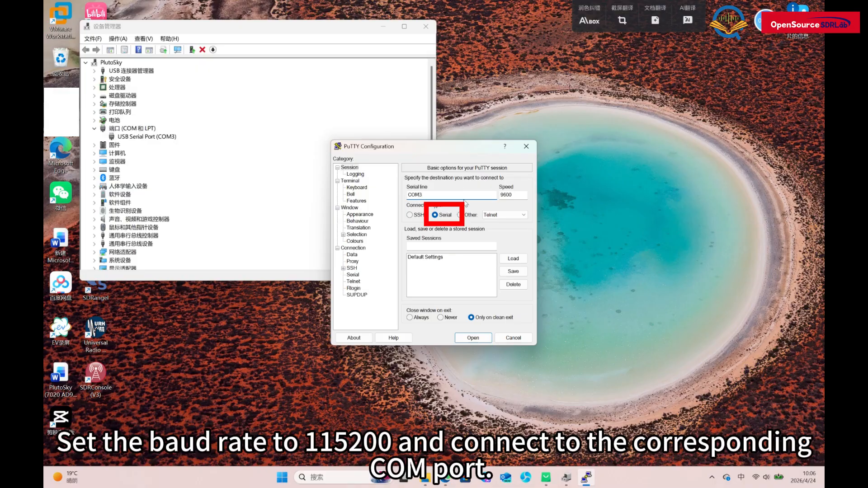
pyautogui.doubleClick(517, 195)
pyautogui.write('1')
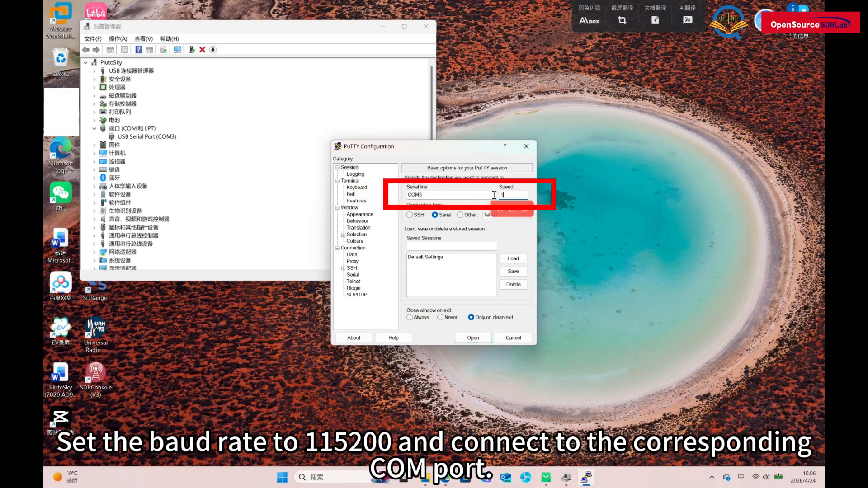
pyautogui.write('15200')
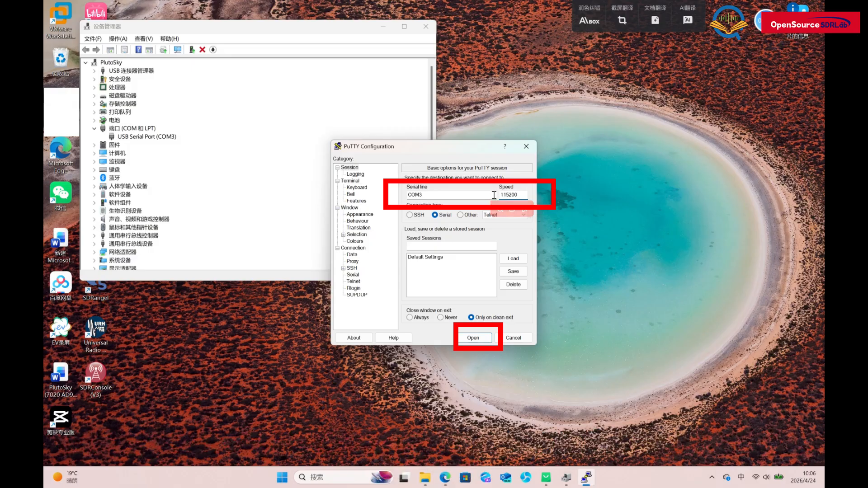
pyautogui.press('Return')
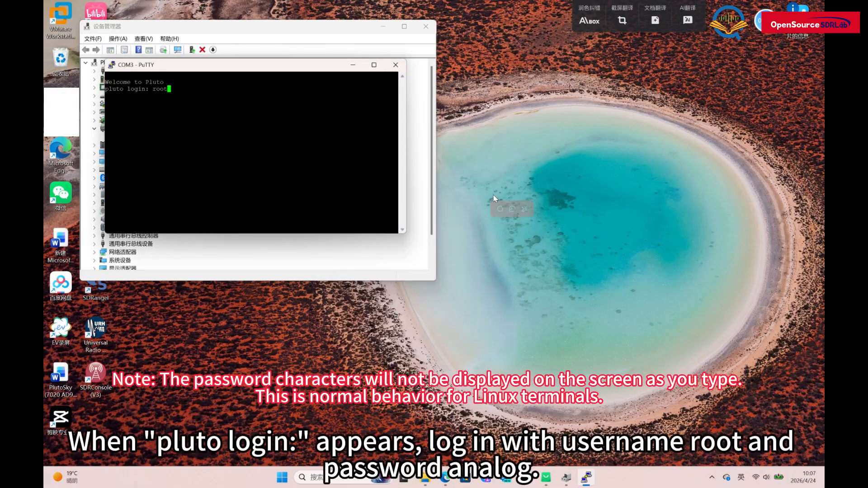
# Step: Log in to the Pluto console as root with the account password and list its network interfaces with ifconfig
pyautogui.press('Return')
pyautogui.press('Return')
pyautogui.write('i')
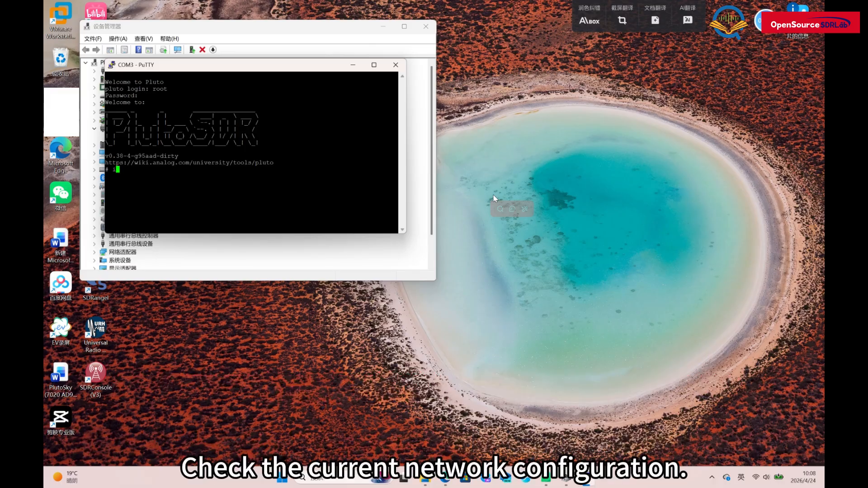
pyautogui.write('fcon')
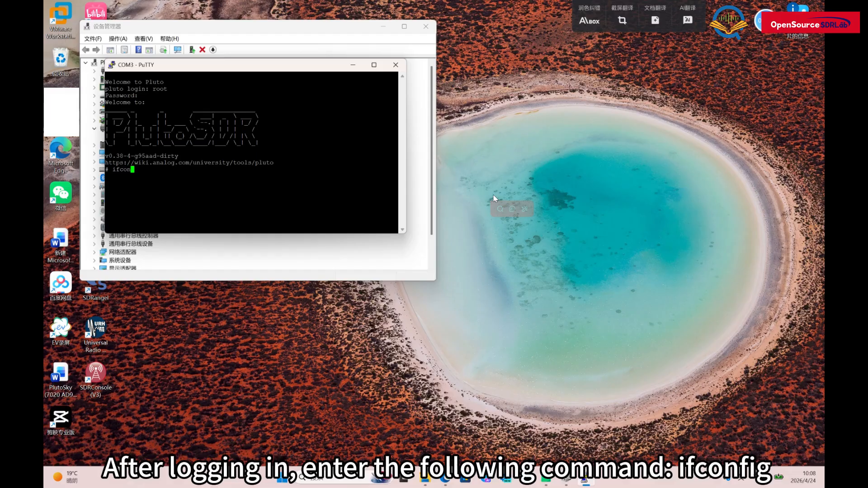
pyautogui.write('fig')
pyautogui.press('Return')
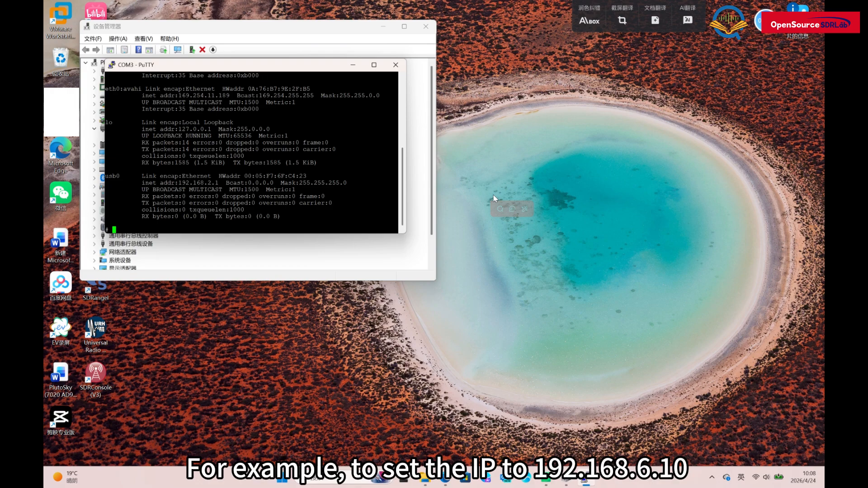
# Step: Assign the Ethernet interface its address by running ifconfig eth0 192.168.6.10 netmask 255.255.255.0 up
pyautogui.press('Up')
pyautogui.write('eth0')
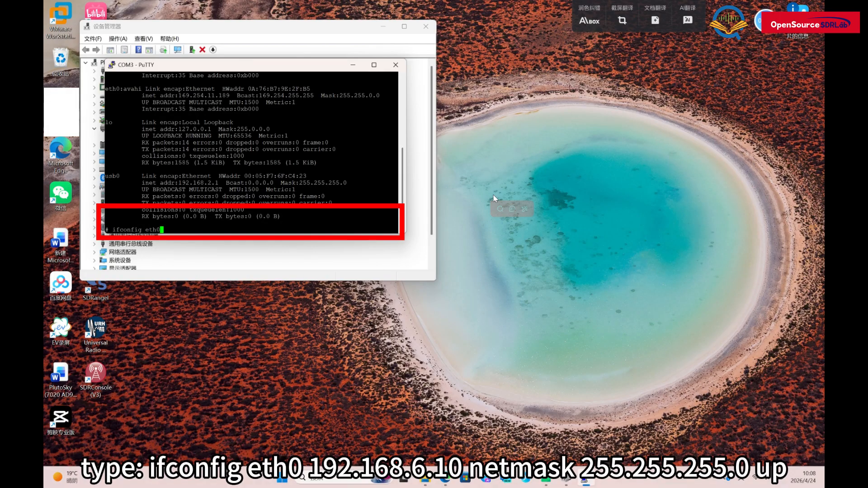
pyautogui.write(' 192.168.6.10 netmask 255.255.255.0')
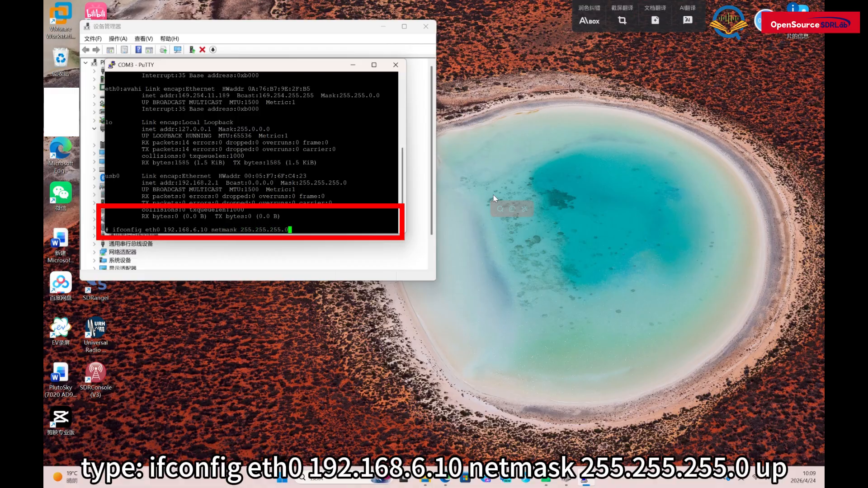
pyautogui.write(' up')
pyautogui.press('Return')
# Step: Set the Pluto's default gateway by running route add default gw 192.168.6.1
pyautogui.write('rou')
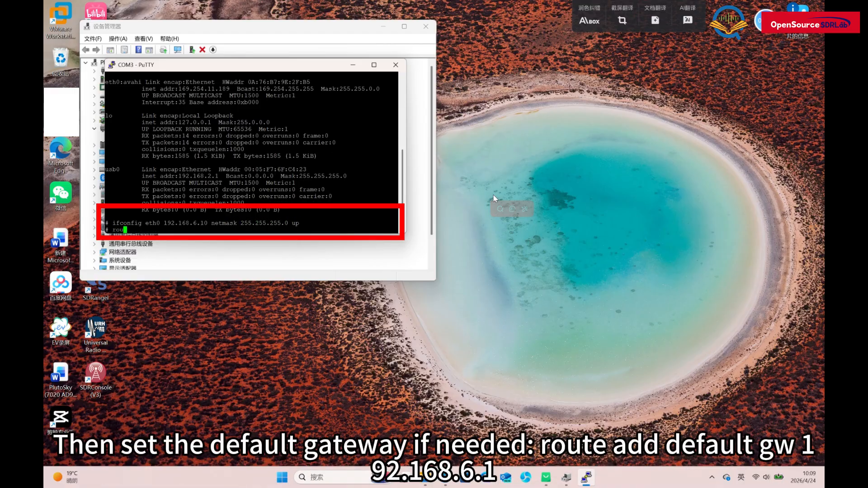
pyautogui.write('te add default gw 192.168.6.1')
pyautogui.press('Return')
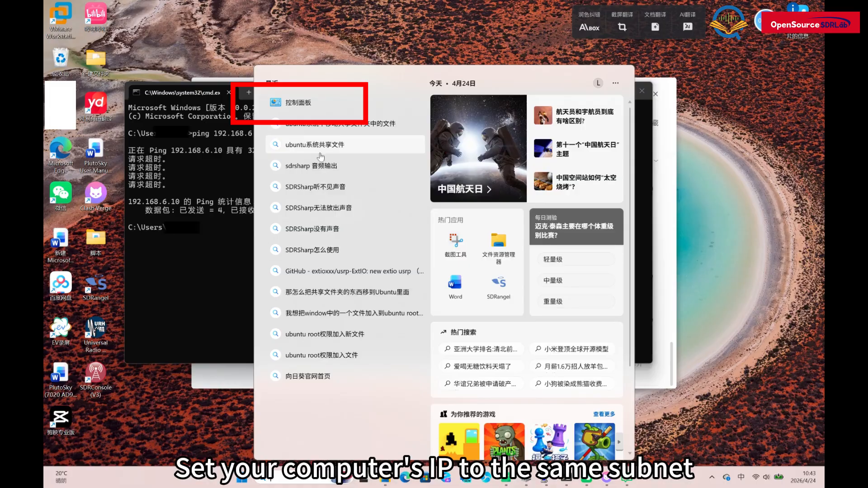
# Step: Open the Windows Control Panel and bring up the adapter settings from the Network and Sharing Center
pyautogui.click(325, 108)
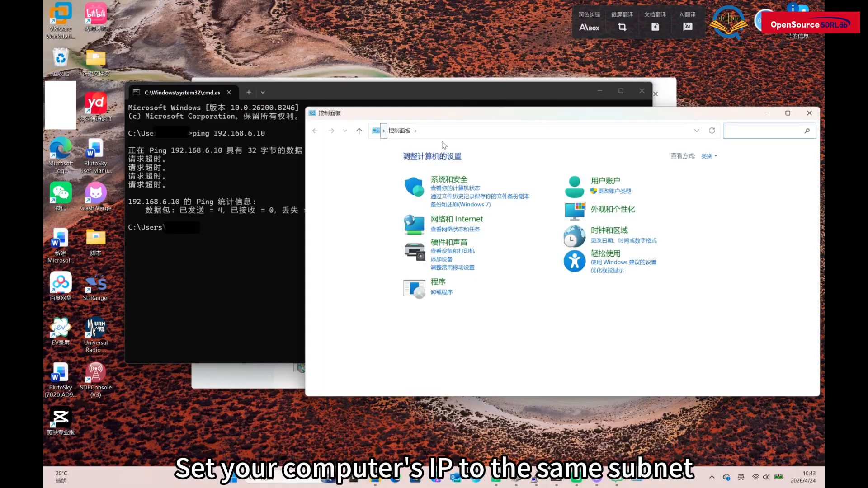
pyautogui.click(470, 224)
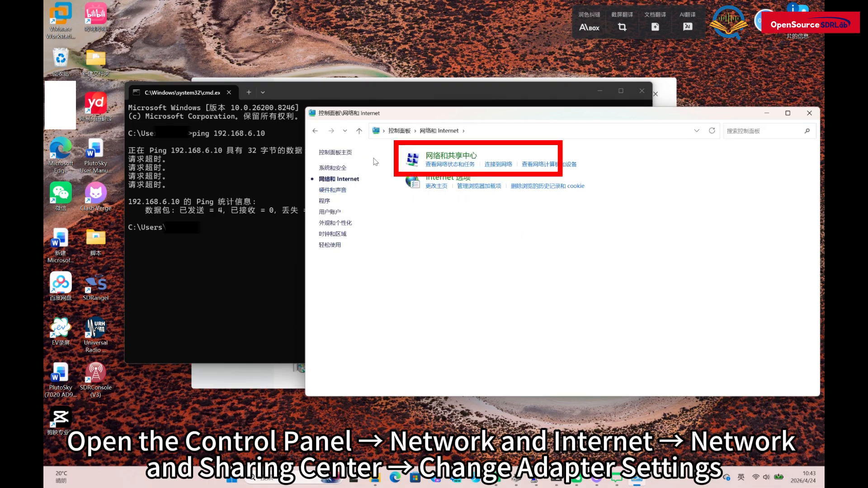
pyautogui.click(446, 157)
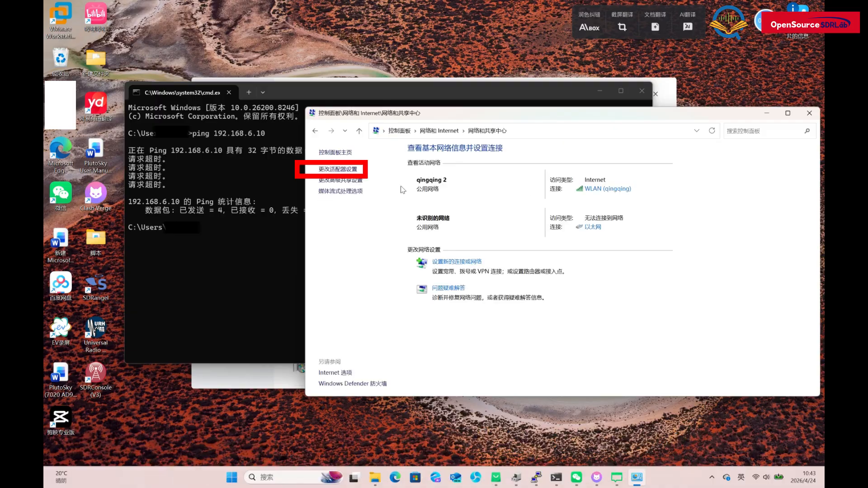
pyautogui.click(338, 169)
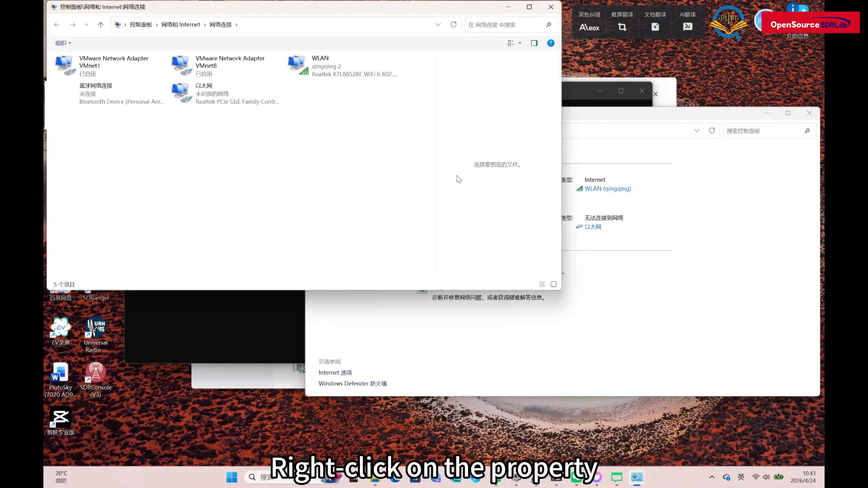
# Step: Give the Realtek Ethernet adapter the static IPv4 address 192.168.6.2, subnet mask 255.255.255.0 and default gateway 192.168.6.1, and save the settings
pyautogui.rightClick(212, 101)
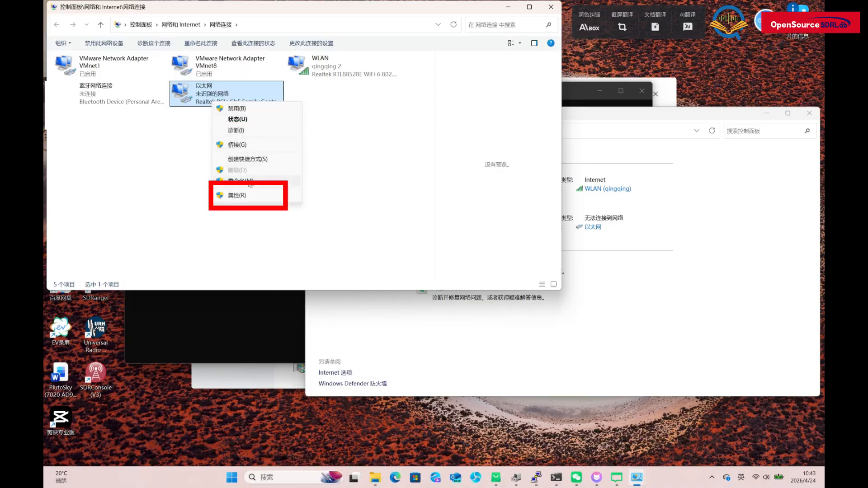
pyautogui.click(239, 196)
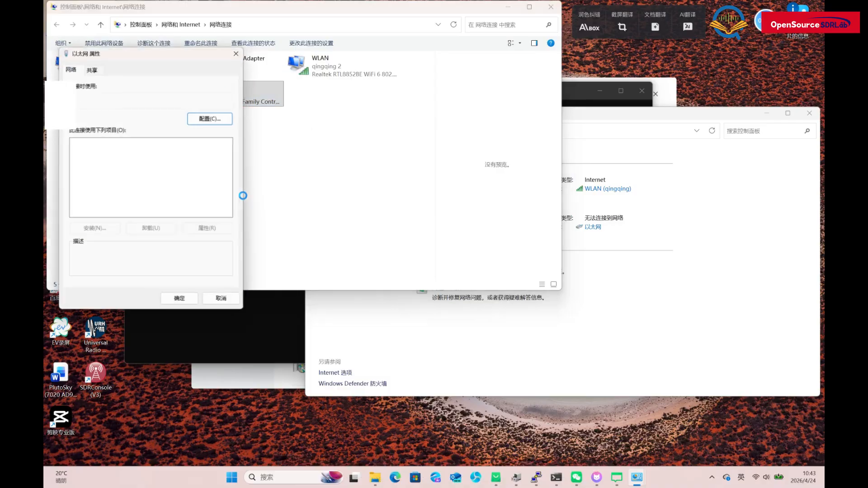
pyautogui.scroll(-1, 160, 198)
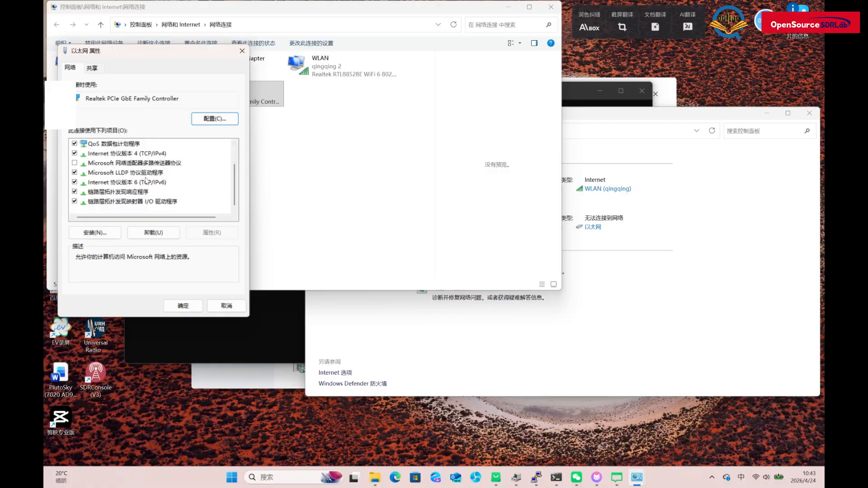
pyautogui.doubleClick(150, 155)
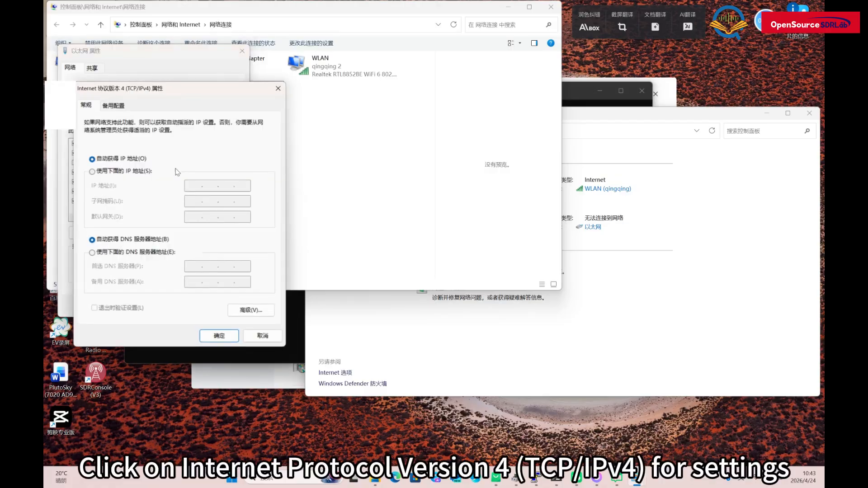
pyautogui.click(118, 173)
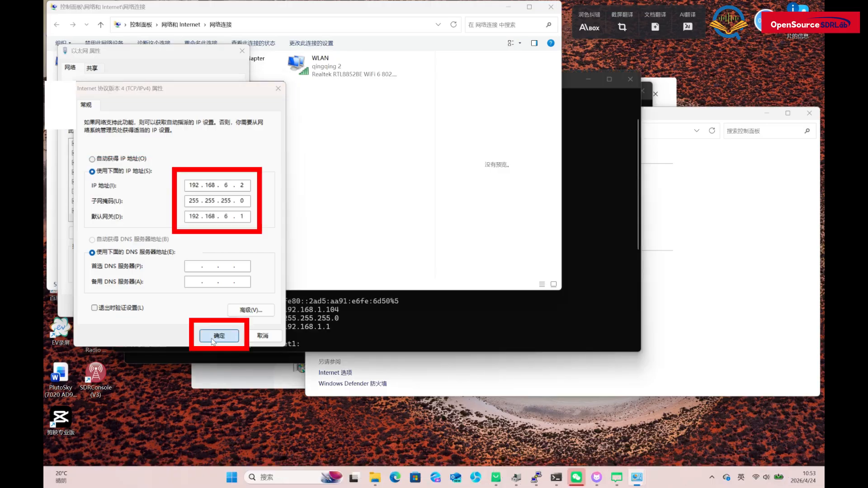
pyautogui.click(218, 335)
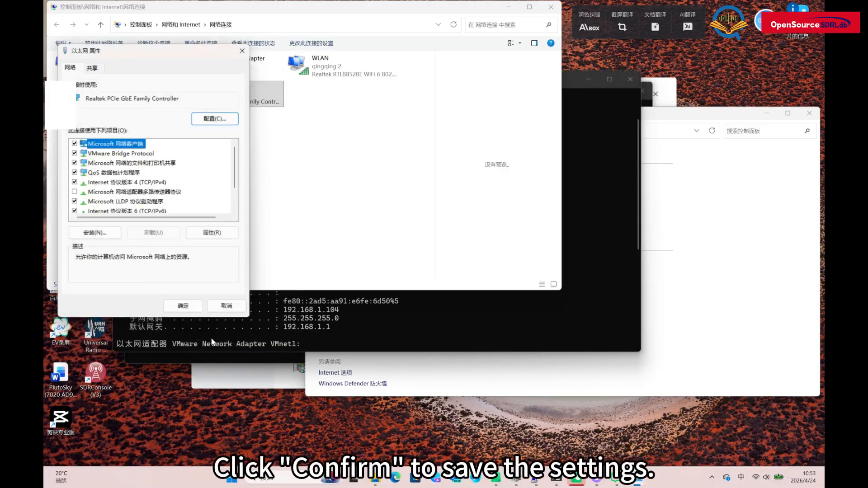
pyautogui.click(183, 306)
# Step: Run ipconfig in a new Windows command prompt and check the Ethernet adapter's IPv4 address, subnet mask and gateway
pyautogui.press('super+r')
pyautogui.press('Return')
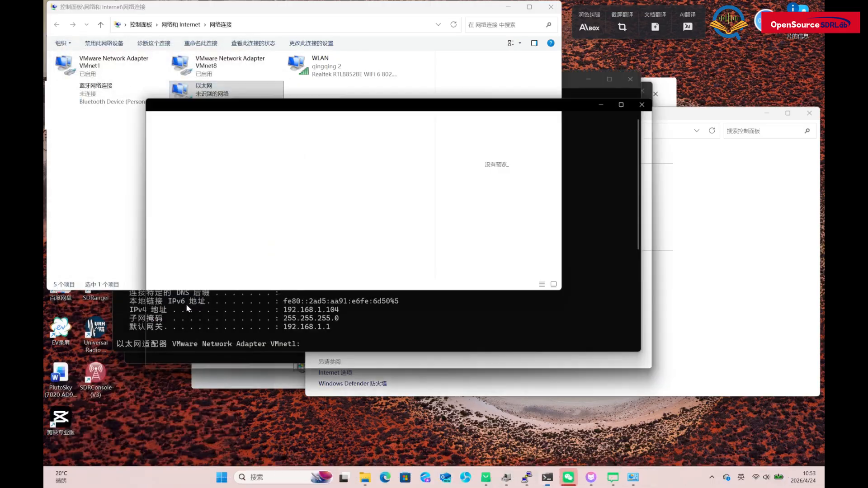
pyautogui.write('ip')
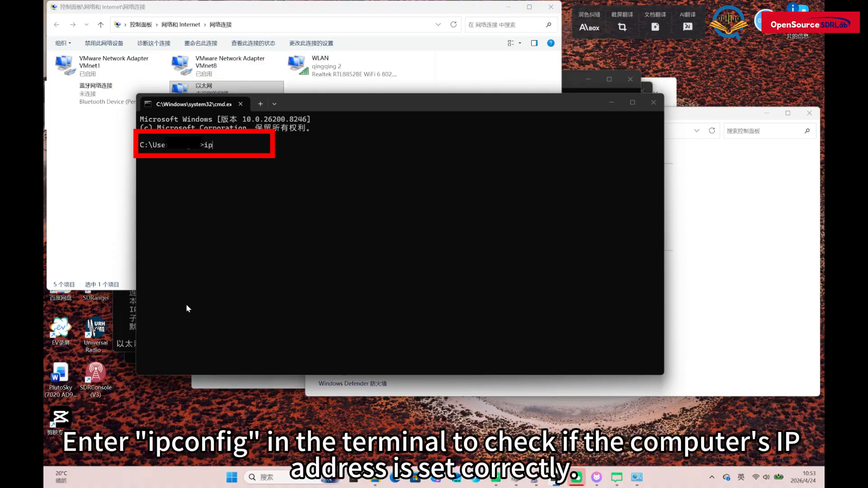
pyautogui.write('config')
pyautogui.press('Return')
pyautogui.moveTo(303, 179); pyautogui.dragTo(369, 199)
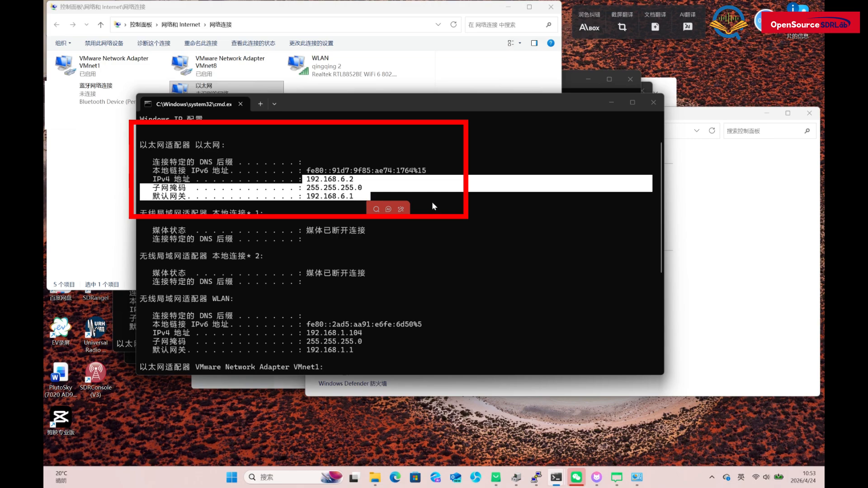
# Step: Ping the Pluto at 192.168.6.10 from the command prompt to test the Ethernet link
pyautogui.scroll(-7, 433, 199)
pyautogui.write('ping')
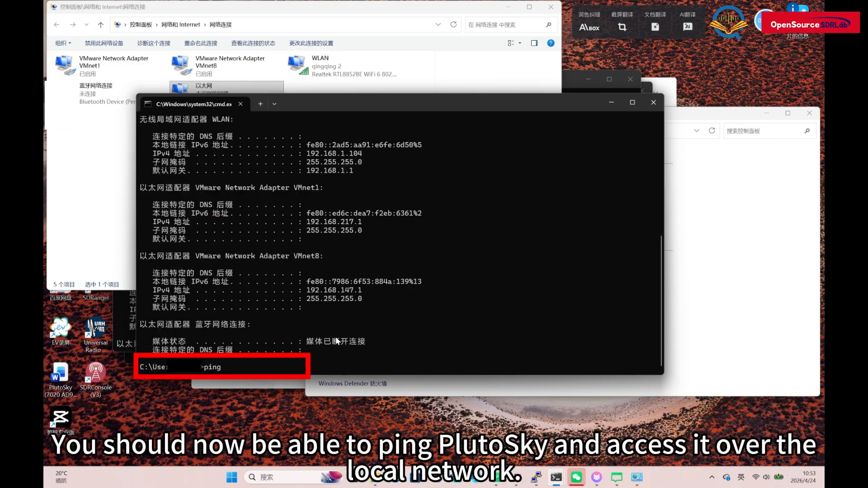
pyautogui.write(' 192.168.6.10')
pyautogui.press('Return')
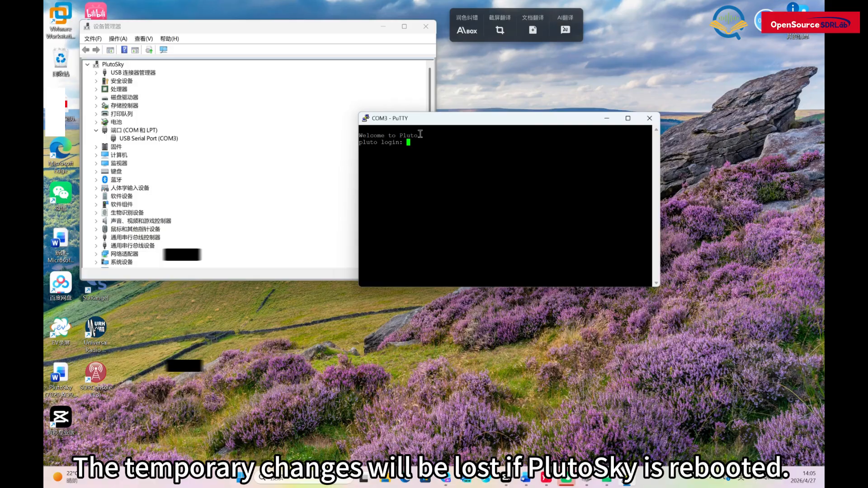
# Step: Log in to the Pluto serial console as root with the account password
pyautogui.write('root')
pyautogui.press('Return')
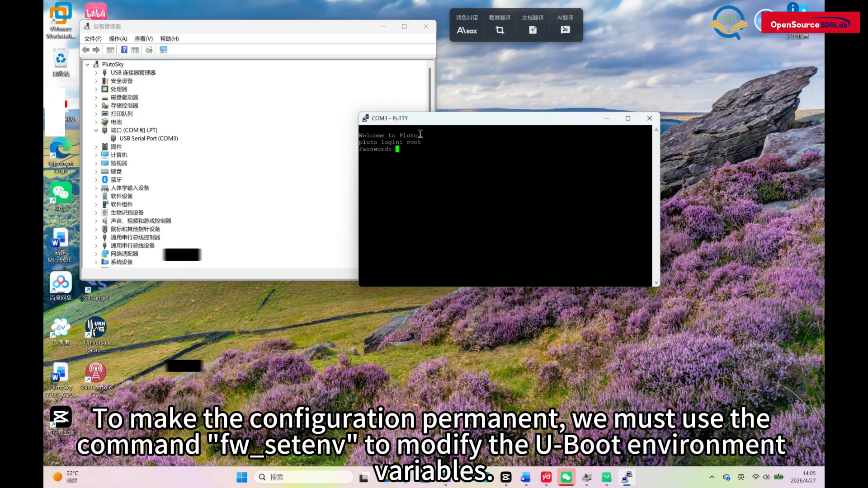
pyautogui.press('Return')
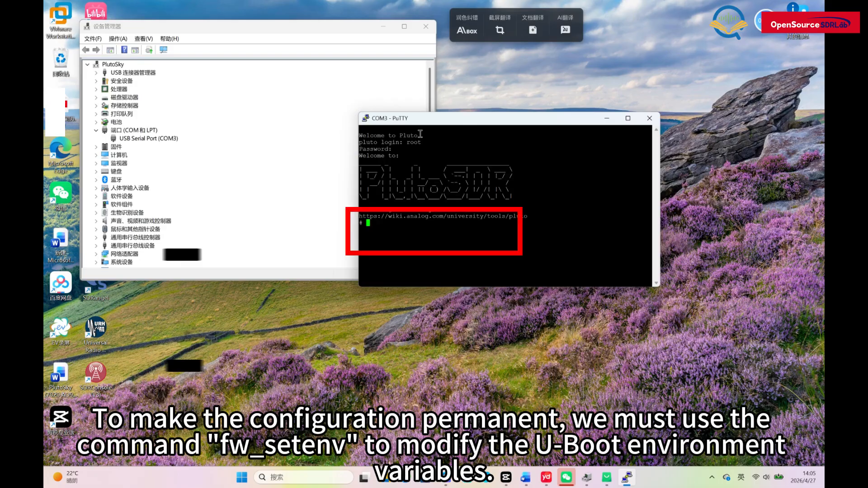
# Step: Store the Ethernet settings permanently by running fw_setenv ipaddr_eth 192.168.6.10 and fw_setenv netmask_eth 255.255.255.0
pyautogui.write('fw_setenv ipaddr_eth 192.168.6.10')
pyautogui.press('Return')
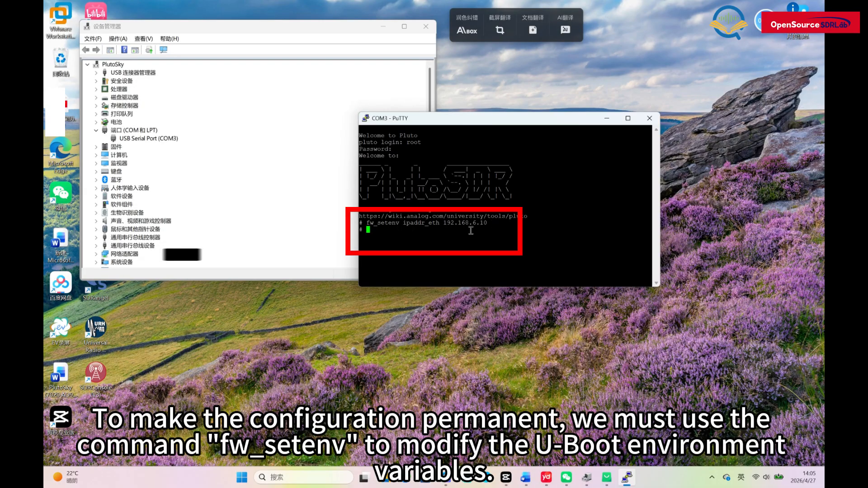
pyautogui.write('fw_setenv netmask_eth 255.255.255.0')
pyautogui.press('Return')
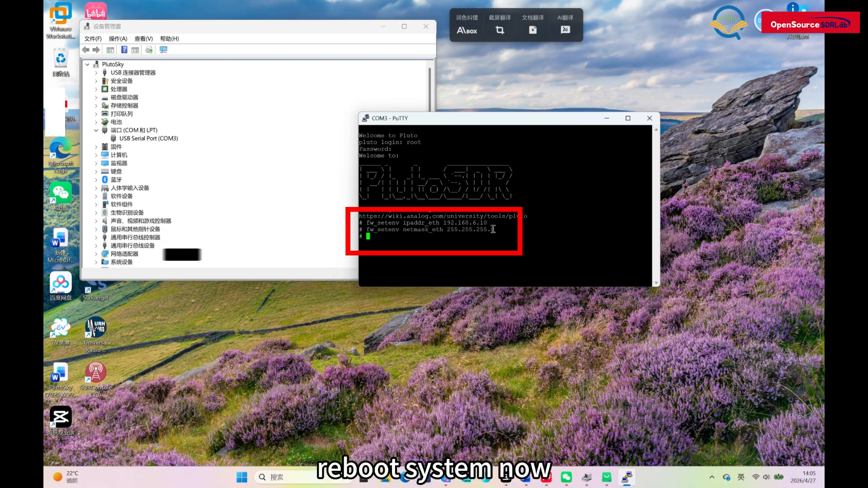
# Step: Reboot the Pluto from its console and ping its Ethernet address from a Windows command prompt
pyautogui.write('reboot')
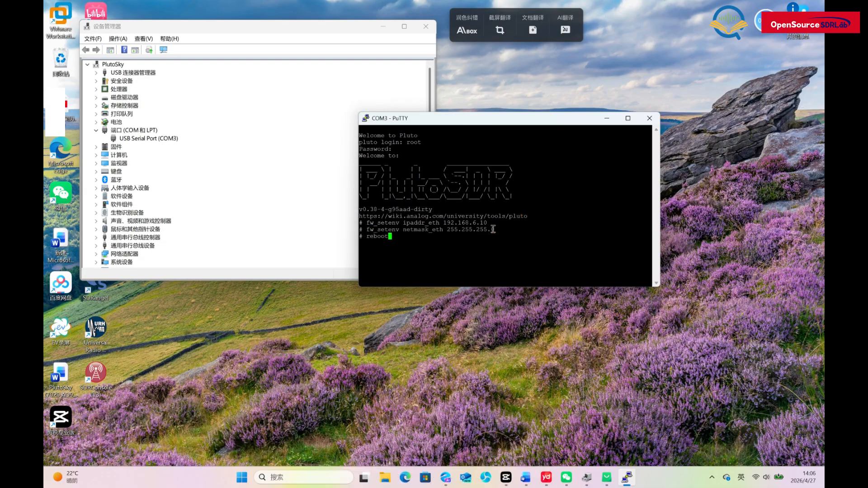
pyautogui.press('Return')
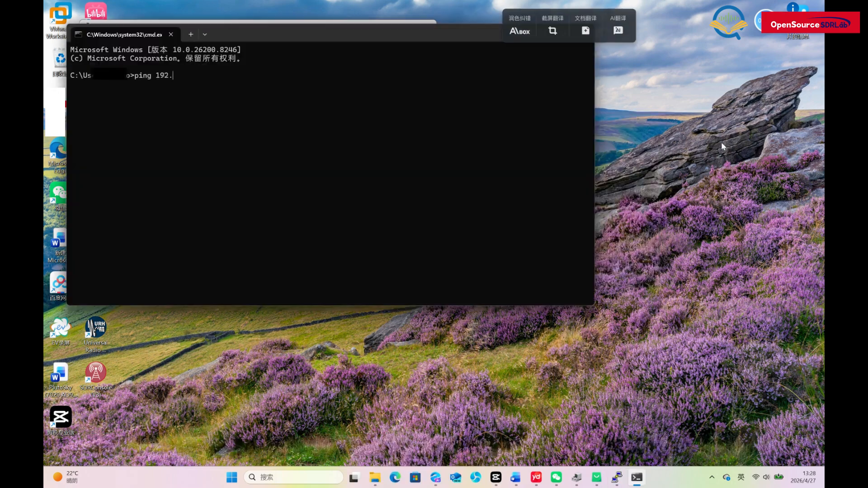
pyautogui.write('10')
pyautogui.press('Return')
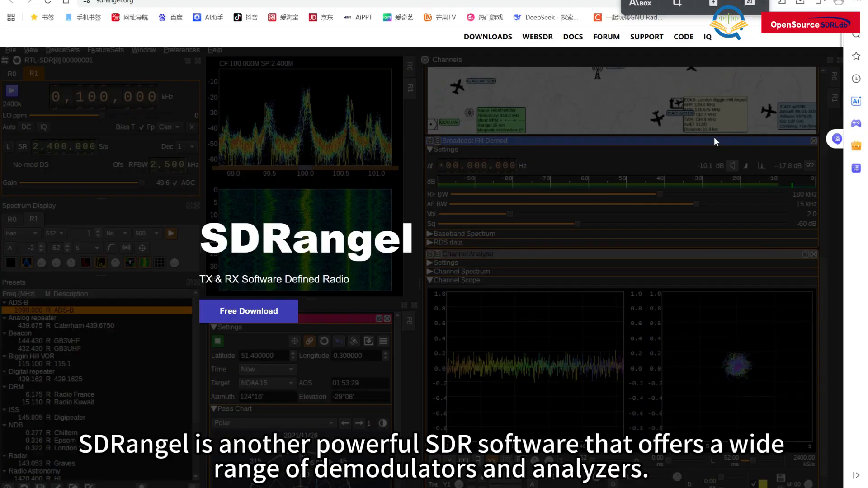
# Step: Look through the modem, hardware and feature lists on the SDRangel website
pyautogui.scroll(-7, 714, 142)
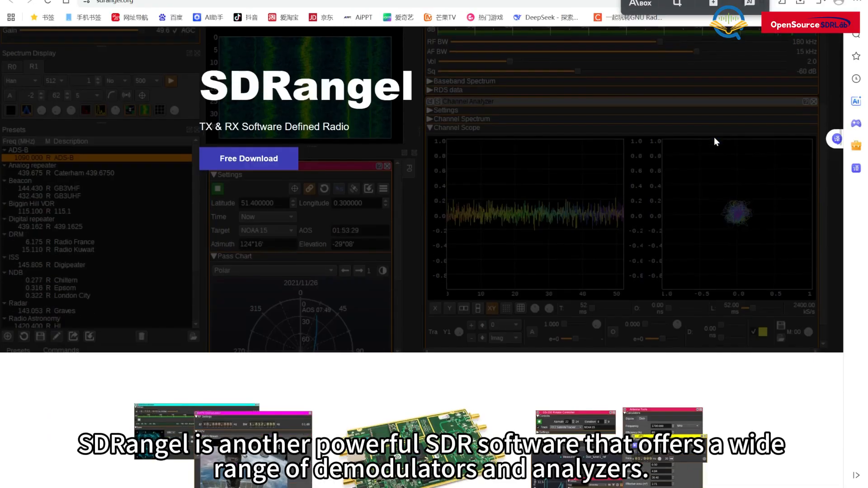
pyautogui.scroll(-7, 714, 141)
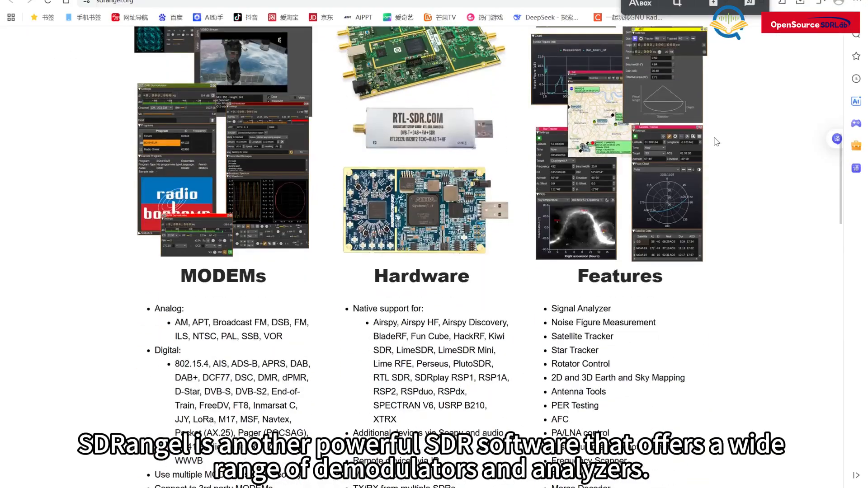
pyautogui.scroll(-8, 715, 142)
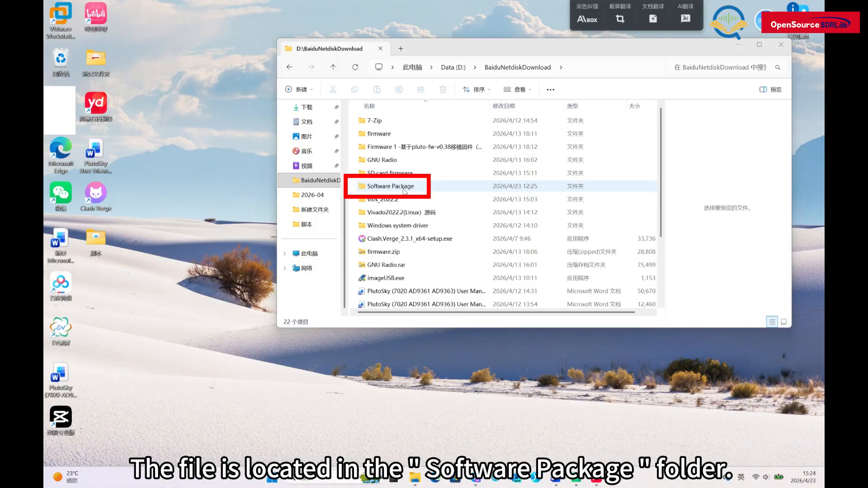
# Step: Open the Software Package folder in BaiduNetdiskDownload and launch the installer sdrangel-7.23.0-win64.exe
pyautogui.click(405, 190)
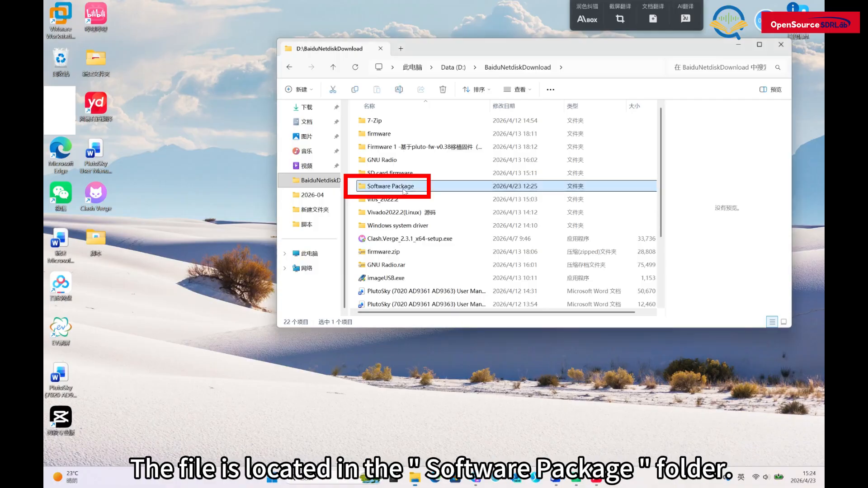
pyautogui.doubleClick(405, 191)
pyautogui.click(404, 191)
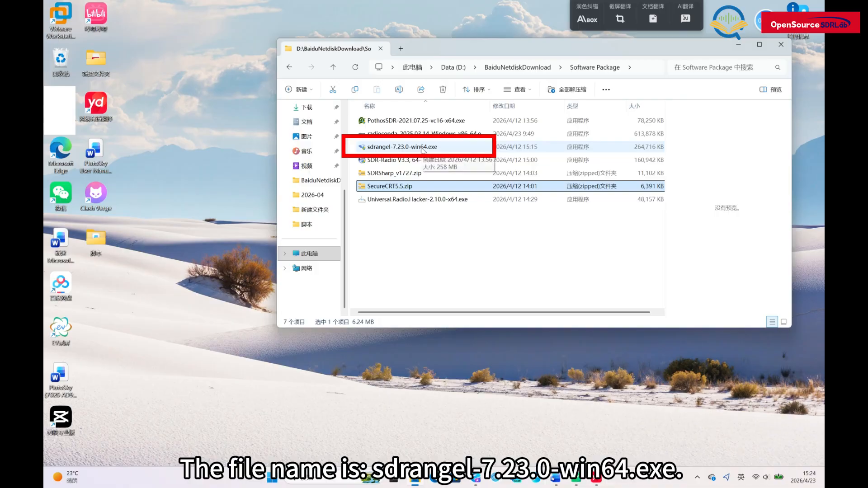
pyautogui.rightClick(423, 151)
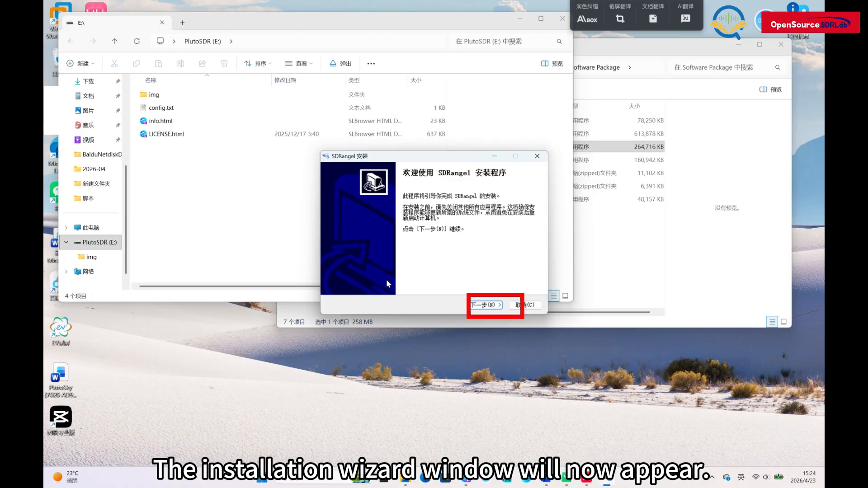
# Step: Install SDRangel by accepting the license, adding a desktop icon, keeping the SDRangel start menu folder and finishing the wizard
pyautogui.click(482, 305)
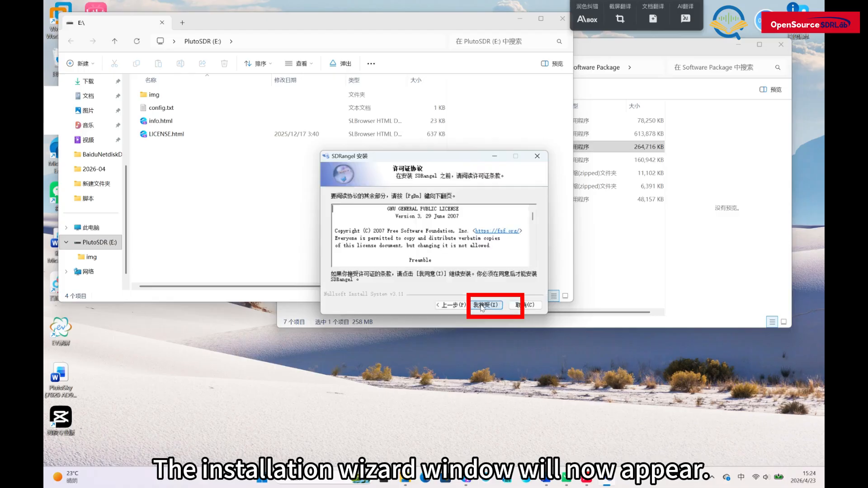
pyautogui.click(483, 306)
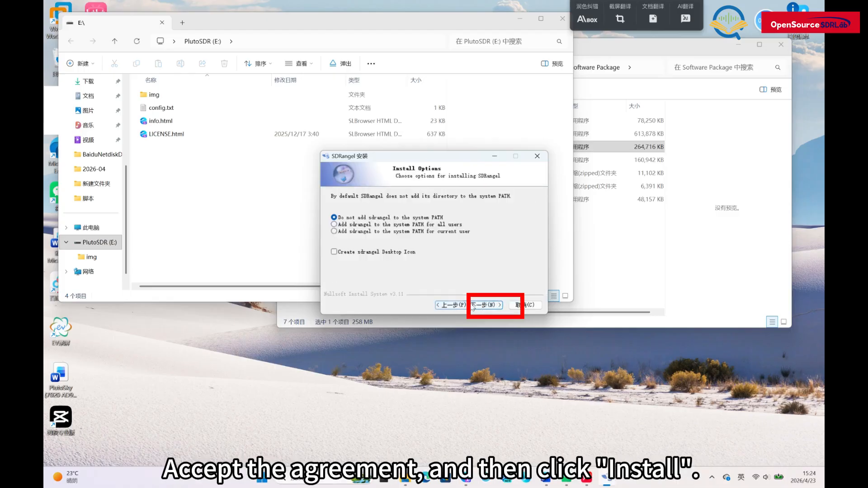
pyautogui.click(336, 252)
pyautogui.click(490, 307)
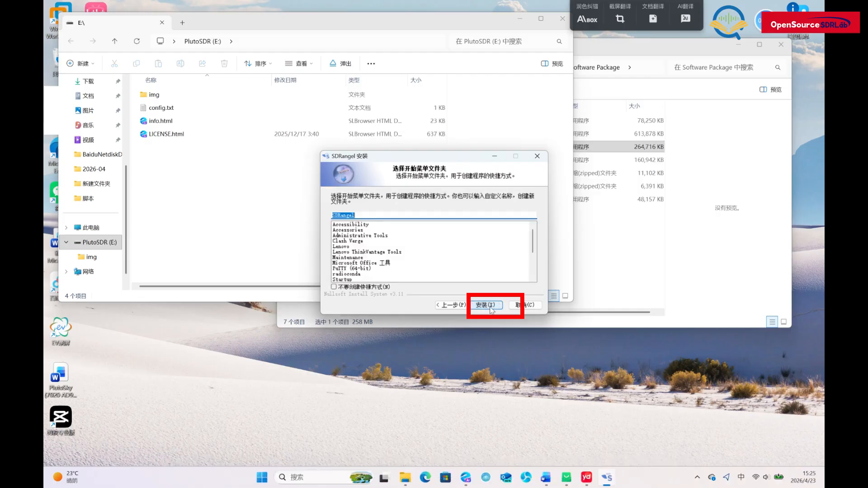
pyautogui.click(490, 308)
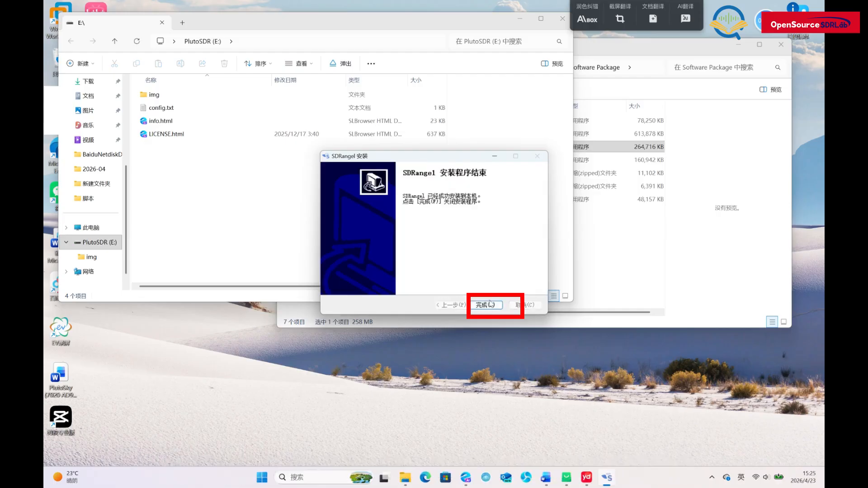
pyautogui.click(491, 306)
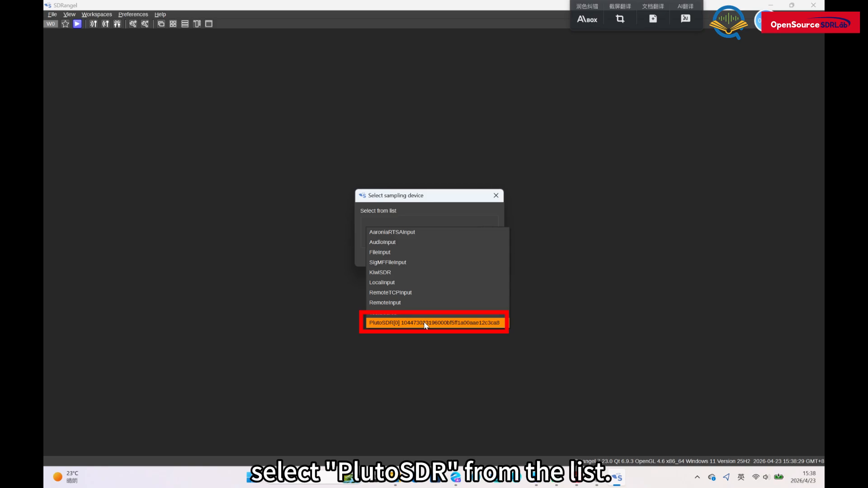
# Step: Choose PlutoSDR[0] as the sampling device in SDRangel and set its sample rate to 2,400,000 S/s
pyautogui.click(425, 323)
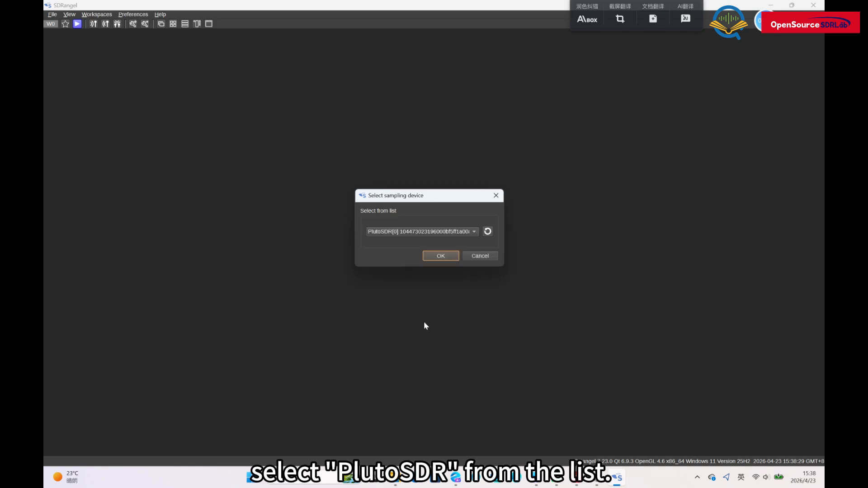
pyautogui.click(441, 256)
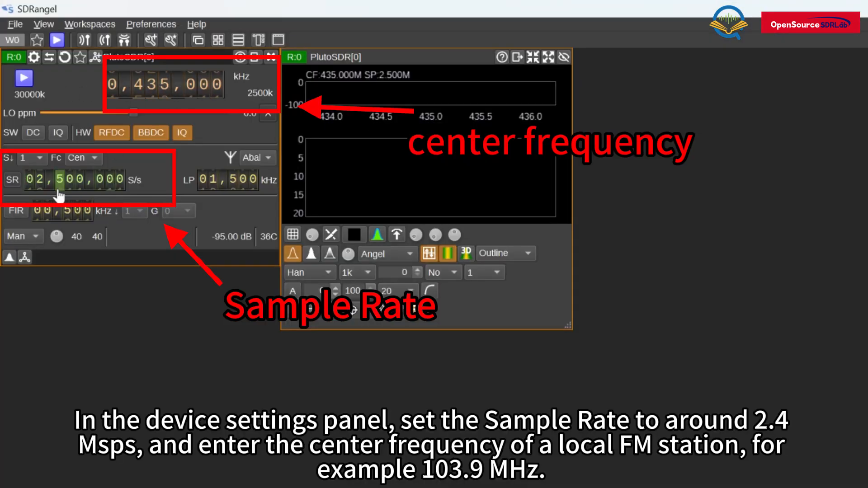
pyautogui.scroll(-1, 60, 190)
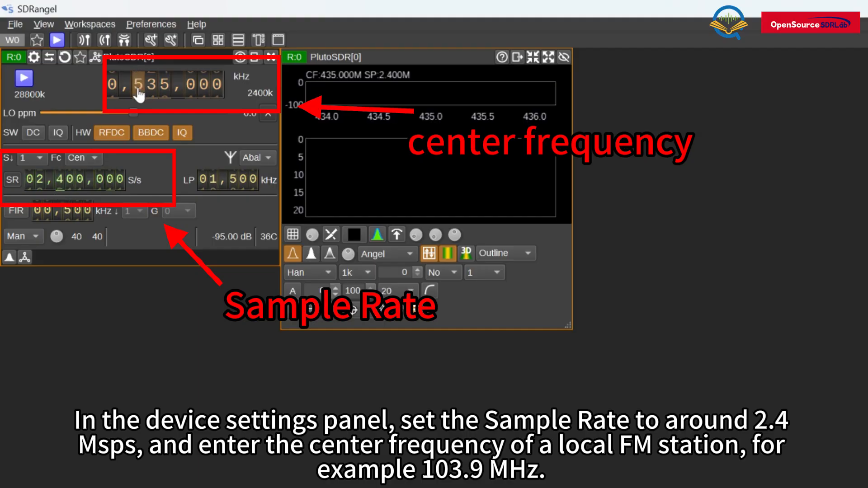
# Step: Set the PlutoSDR center frequency to 103,900 kHz and start the device
pyautogui.scroll(1, 140, 93)
pyautogui.scroll(-5, 139, 93)
pyautogui.scroll(1, 139, 93)
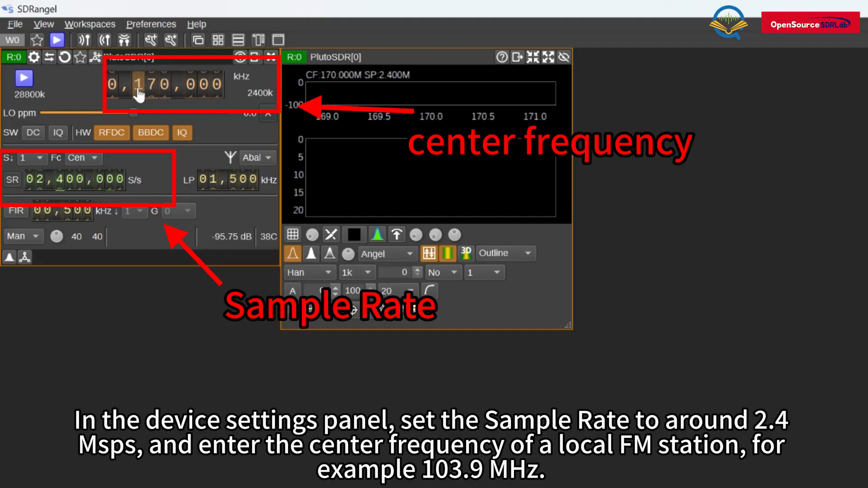
pyautogui.scroll(-2, 152, 93)
pyautogui.scroll(-2, 153, 92)
pyautogui.scroll(-3, 153, 93)
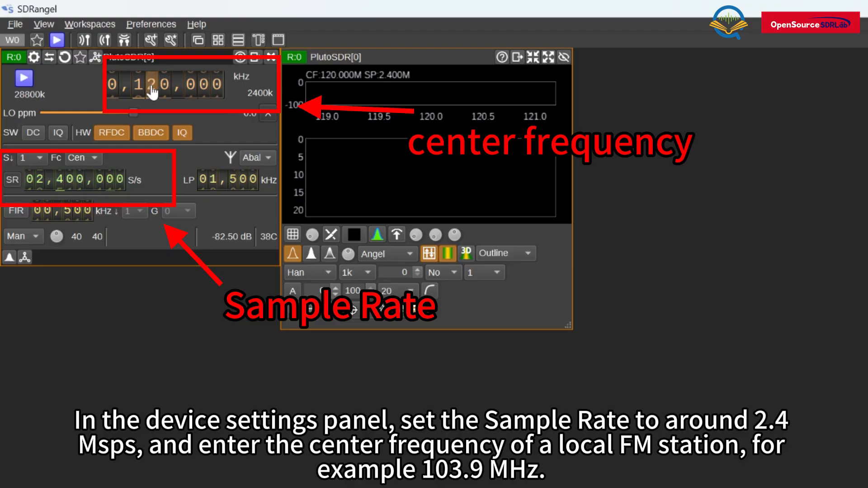
pyautogui.scroll(1, 165, 92)
pyautogui.scroll(2, 166, 92)
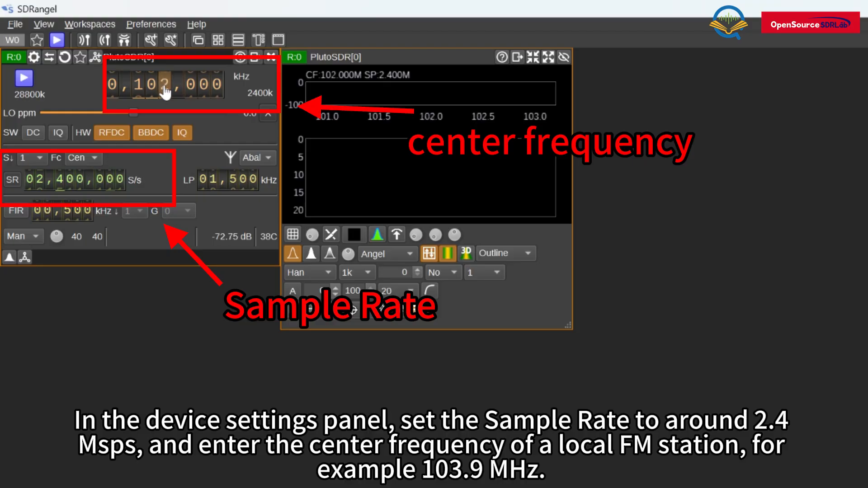
pyautogui.scroll(4, 193, 95)
pyautogui.scroll(5, 194, 94)
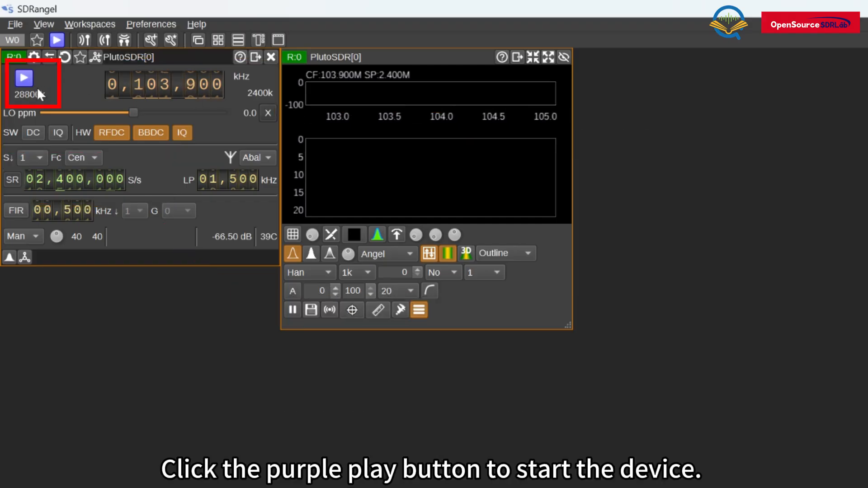
pyautogui.click(30, 82)
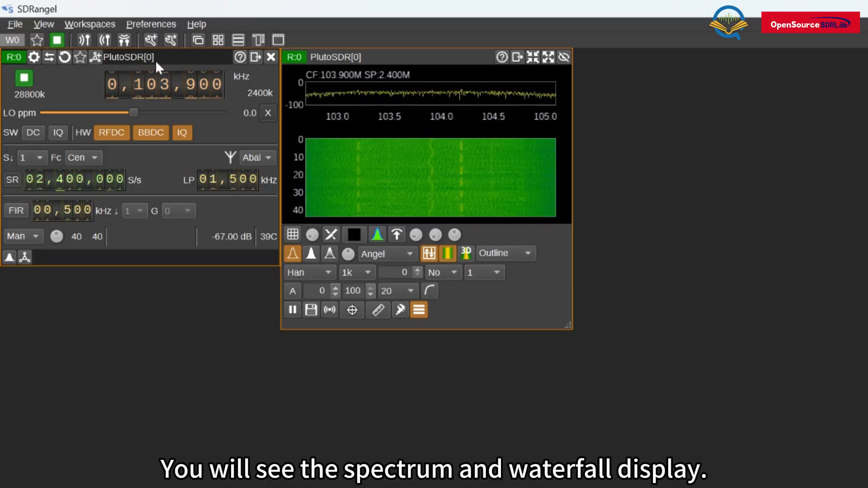
# Step: Add a Broadcast FM Demodulator channel to the PlutoSDR device and dismiss the channel dialog
pyautogui.click(95, 53)
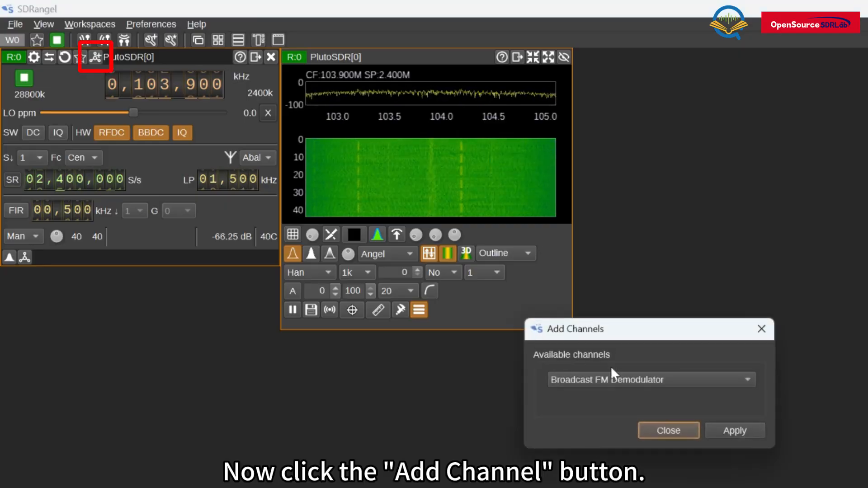
pyautogui.click(726, 381)
pyautogui.click(663, 219)
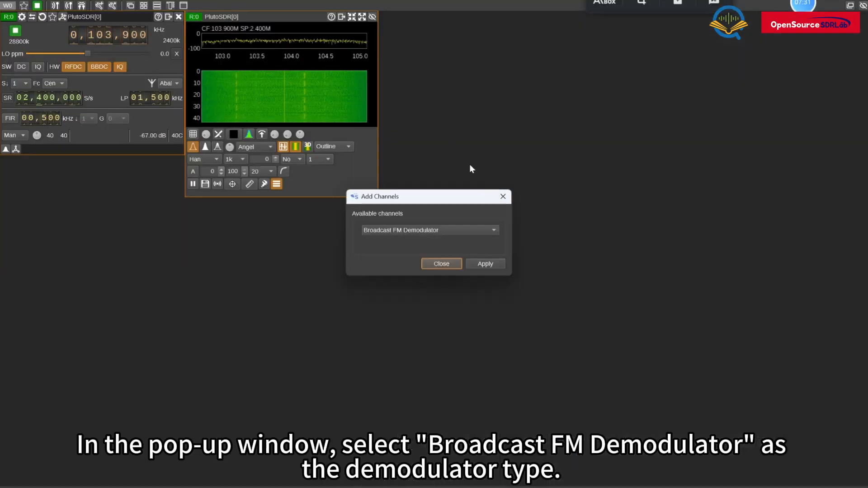
pyautogui.click(489, 264)
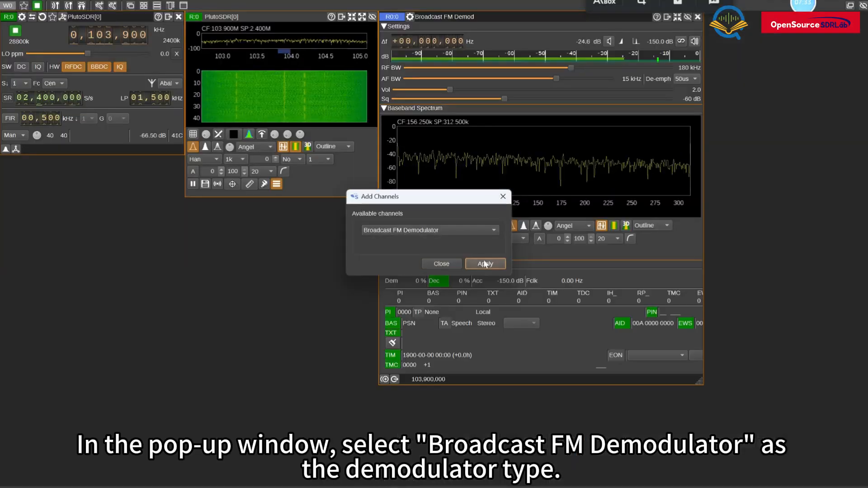
pyautogui.click(451, 266)
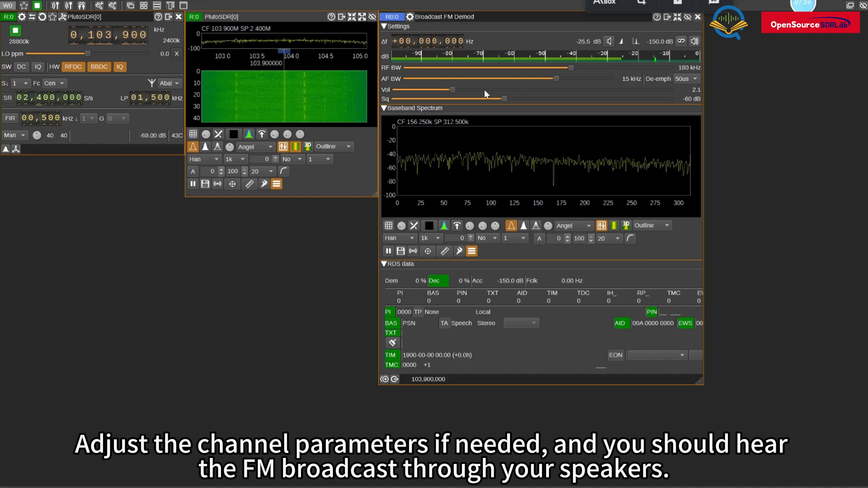
# Step: Adjust the Broadcast FM demodulator by setting volume to 4.1 and squelch to -69 dB and narrowing the RF bandwidth
pyautogui.scroll(1, 464, 90)
pyautogui.moveTo(465, 89); pyautogui.dragTo(503, 88)
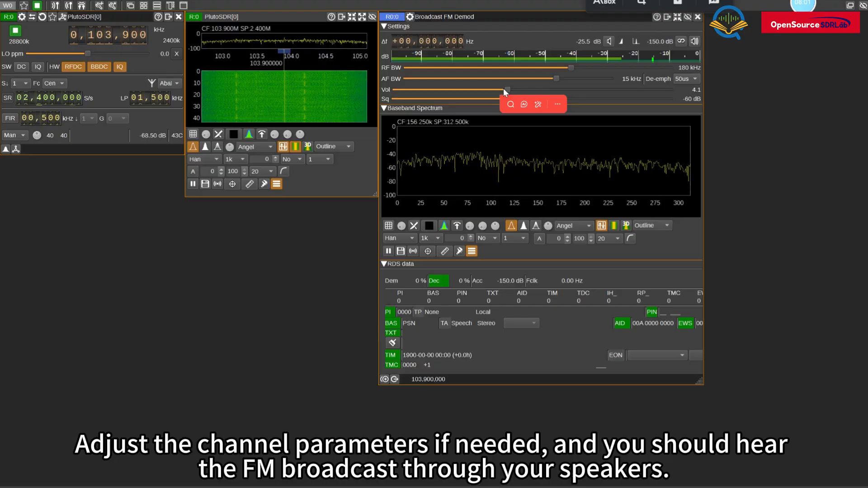
pyautogui.click(475, 98)
pyautogui.moveTo(498, 99); pyautogui.dragTo(479, 107)
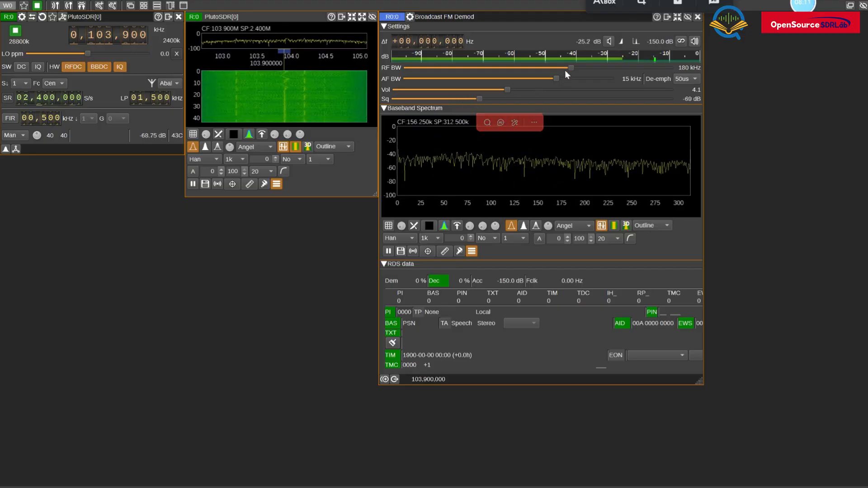
pyautogui.moveTo(575, 67); pyautogui.dragTo(541, 81)
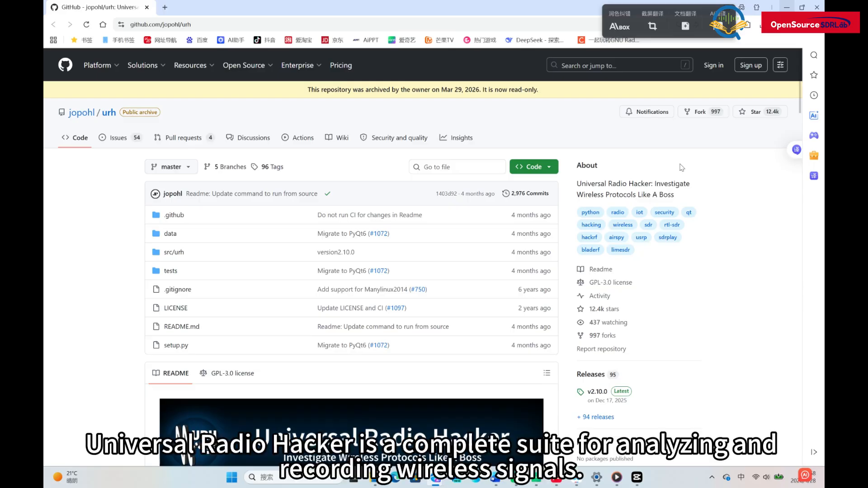
# Step: Look through the README and installation instructions of the jopohl/urh repository on GitHub
pyautogui.scroll(-7, 681, 167)
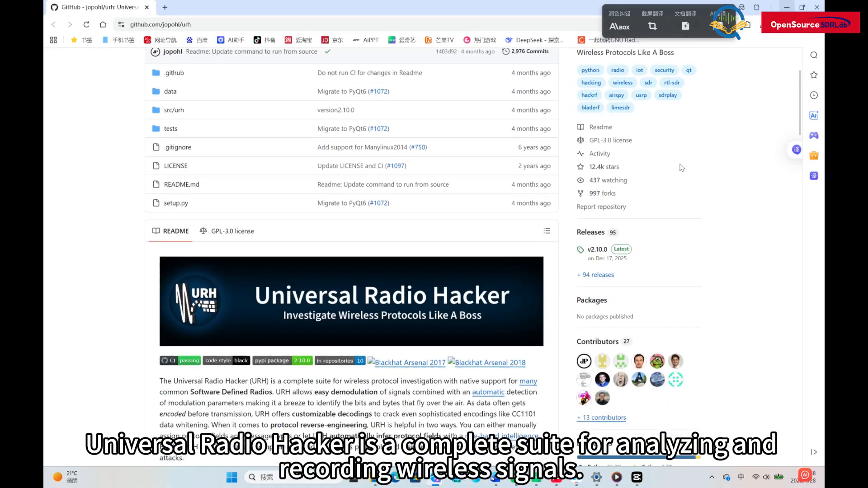
pyautogui.scroll(-5, 682, 168)
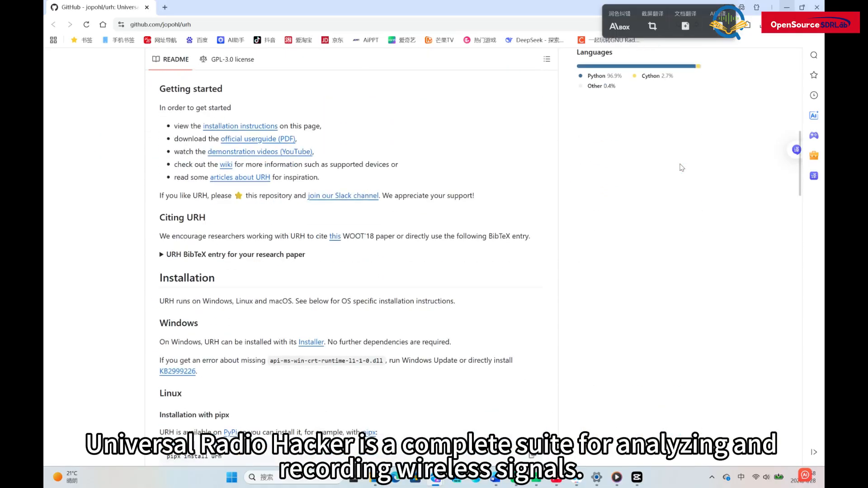
pyautogui.scroll(-6, 682, 168)
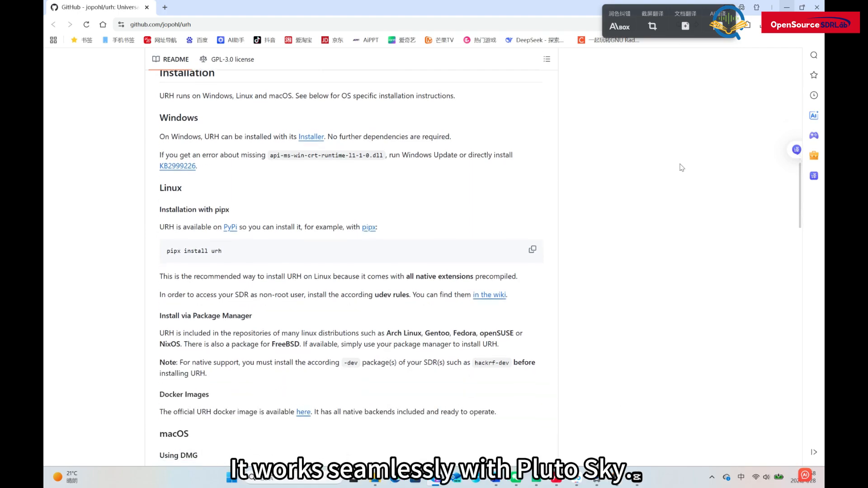
pyautogui.scroll(-11, 682, 168)
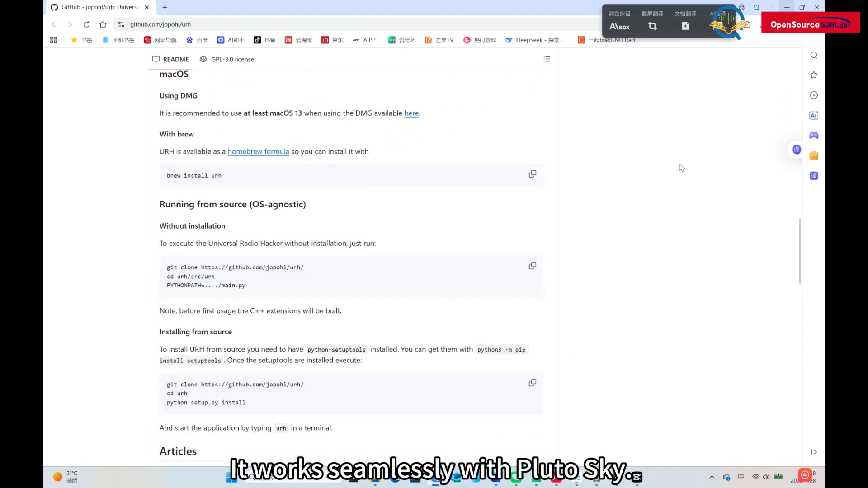
pyautogui.scroll(-5, 680, 166)
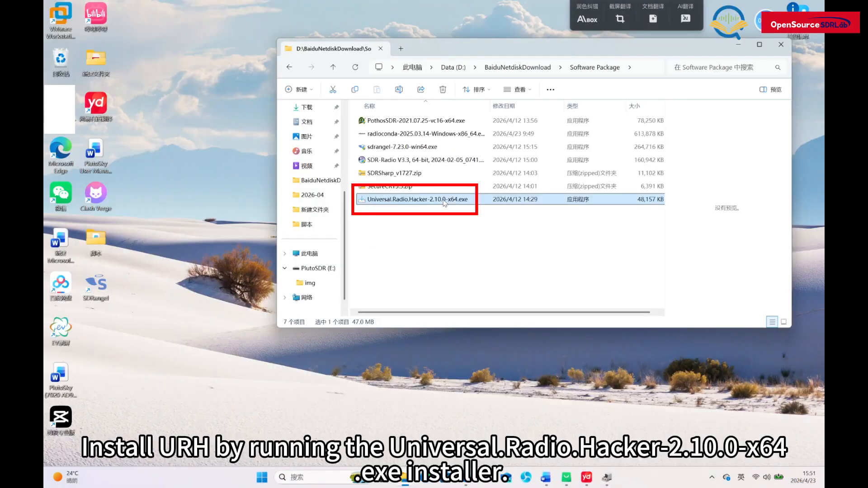
# Step: Run Universal.Radio.Hacker-2.10.0-x64.exe as administrator and install it with the license accepted, the default destination folder and a desktop shortcut
pyautogui.rightClick(472, 207)
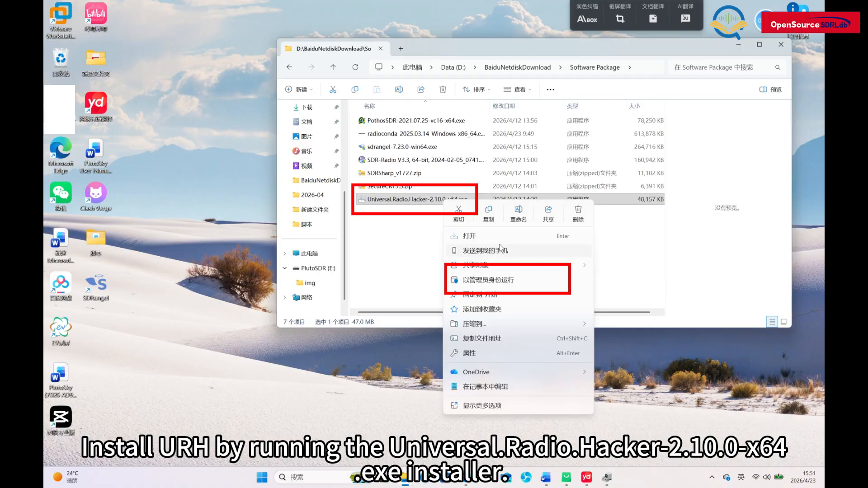
pyautogui.click(488, 280)
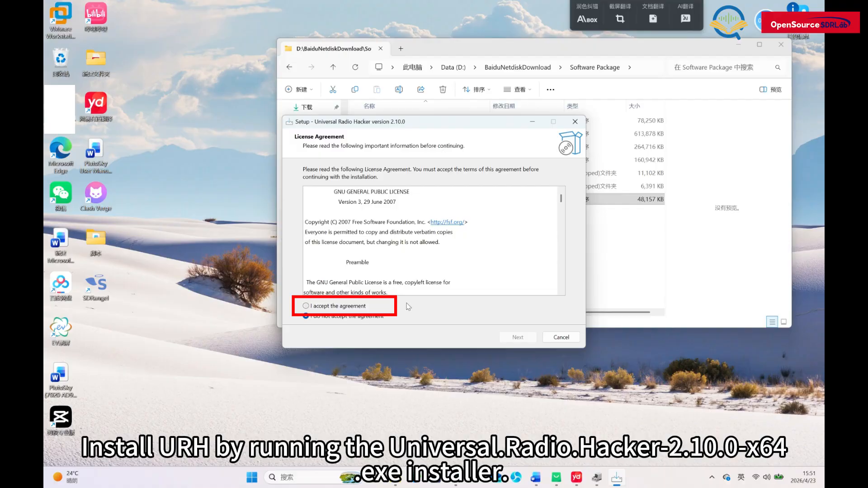
pyautogui.click(383, 306)
pyautogui.click(517, 341)
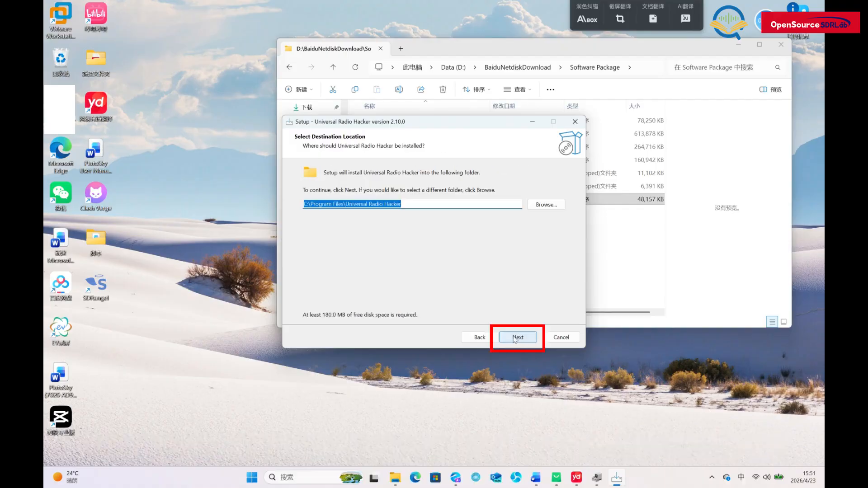
pyautogui.click(516, 340)
pyautogui.click(520, 339)
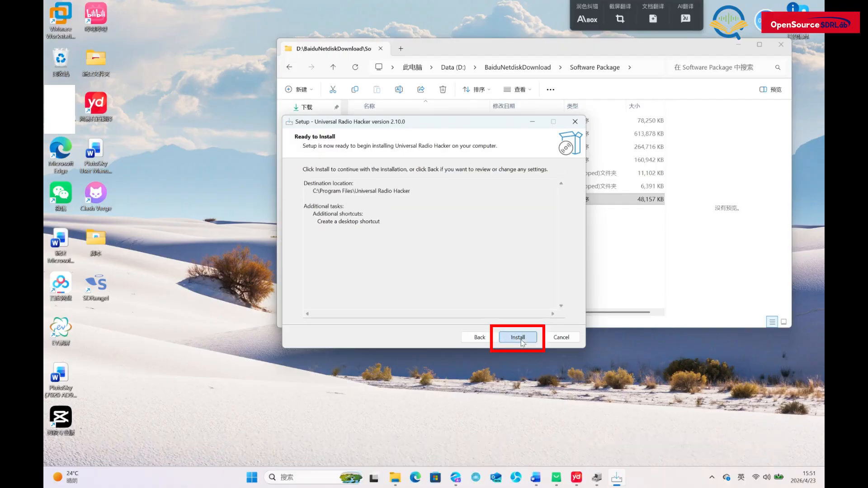
pyautogui.click(519, 340)
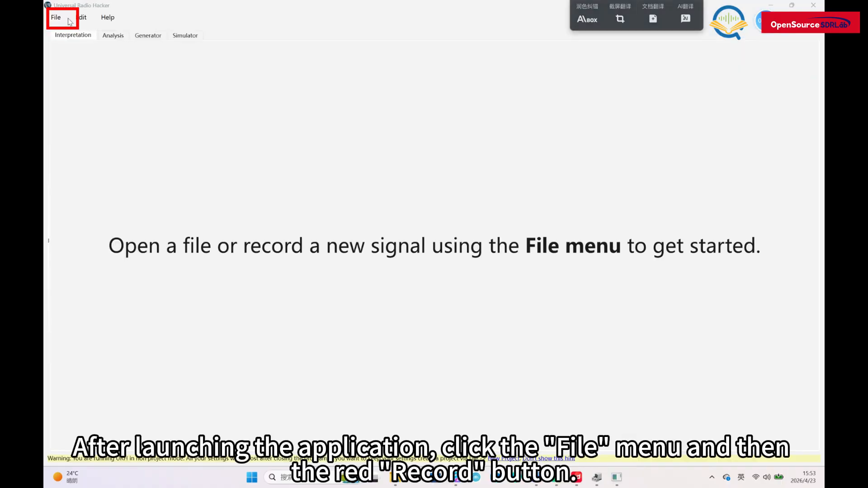
# Step: In Universal Radio Hacker, open the signal recording dialog and select PlutoSDR as the device
pyautogui.click(58, 19)
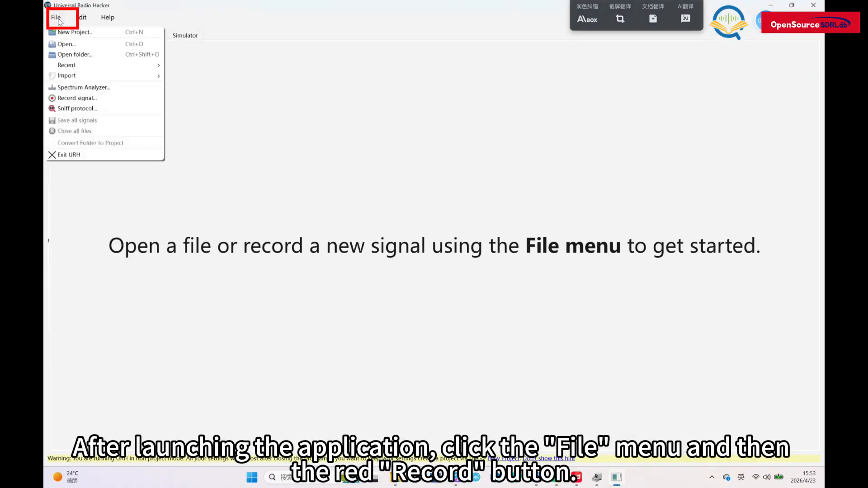
pyautogui.click(77, 100)
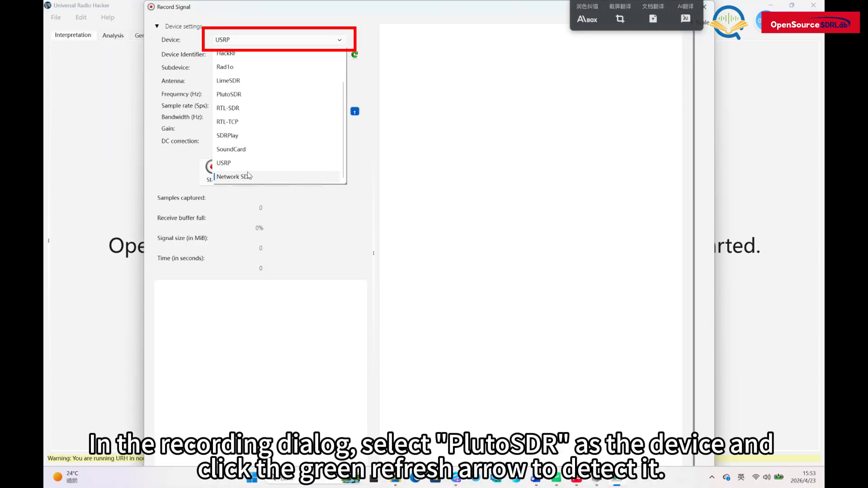
pyautogui.click(260, 95)
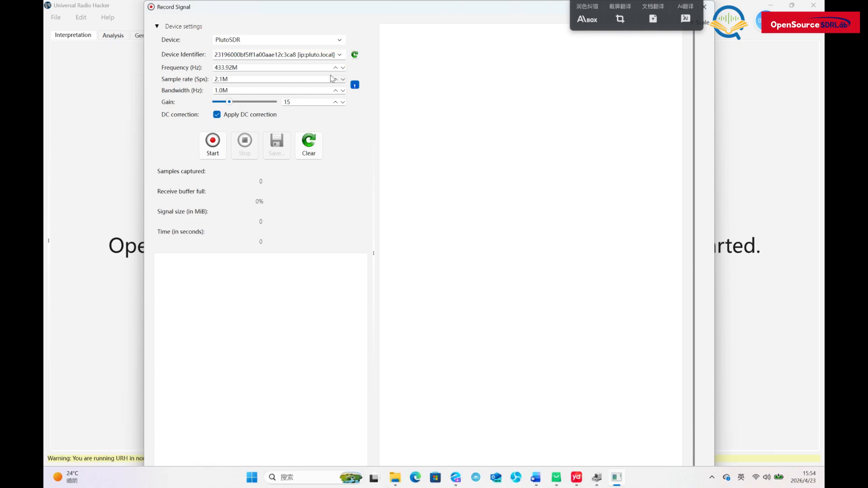
# Step: Configure the recording with frequency 103.9M, bandwidth 4.0M, gain 40 and DC correction disabled
pyautogui.click(235, 68)
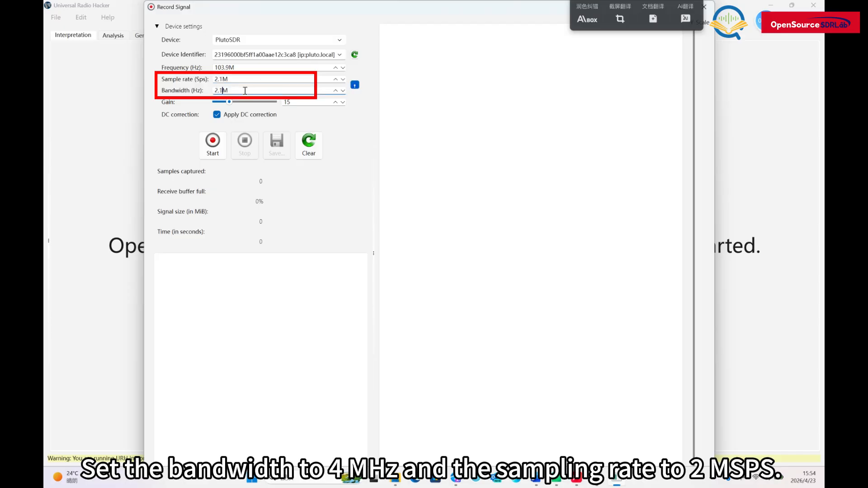
pyautogui.press('BackSpace')
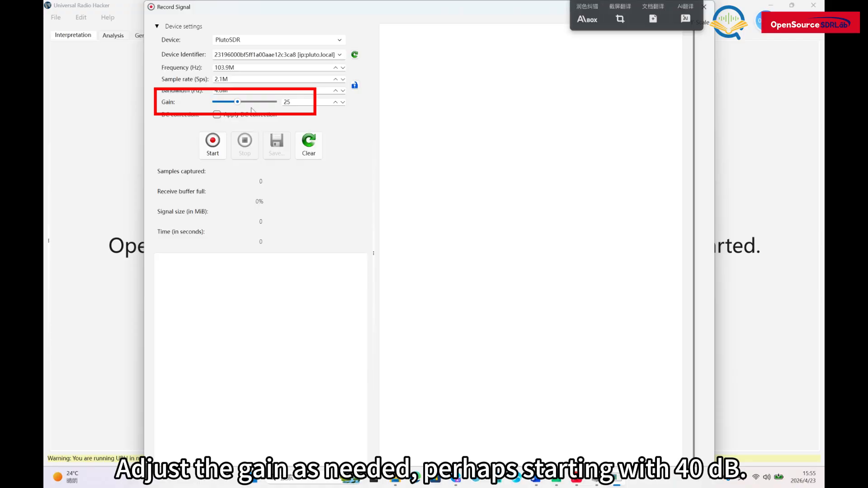
pyautogui.moveTo(252, 105); pyautogui.dragTo(250, 105)
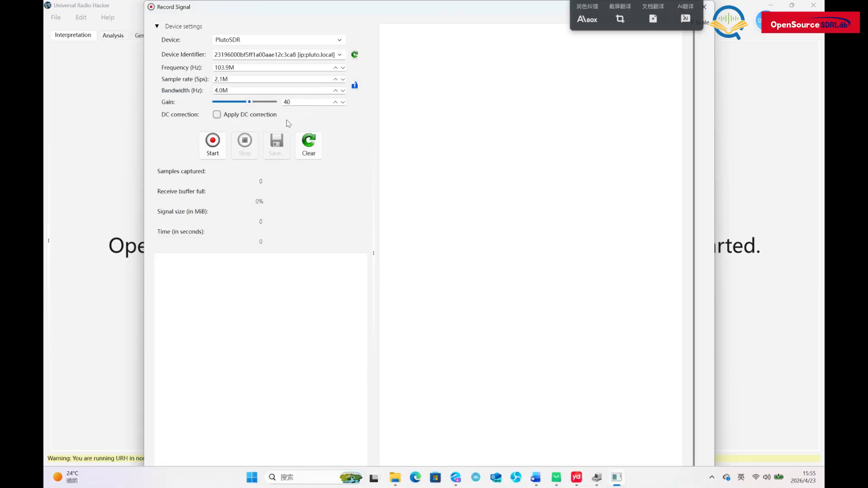
# Step: Record the signal and save the captured IQ data as a Complex32 signed file in the desktop folder 新建文件夹
pyautogui.click(212, 146)
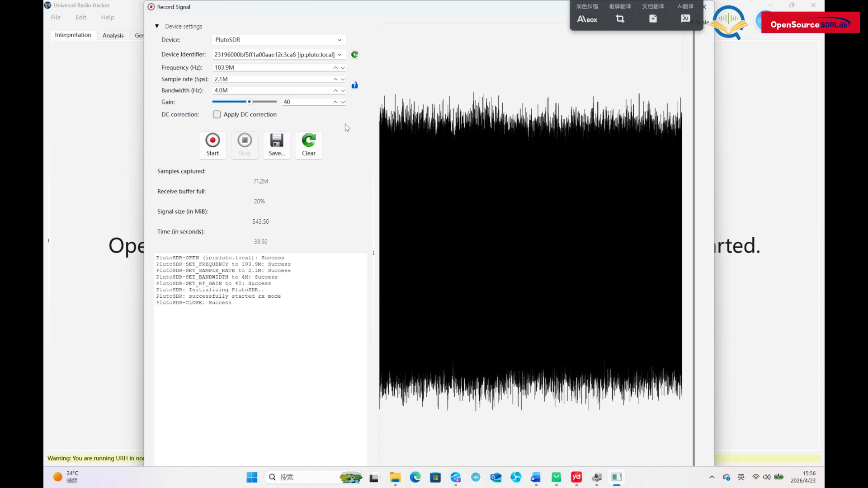
pyautogui.click(276, 144)
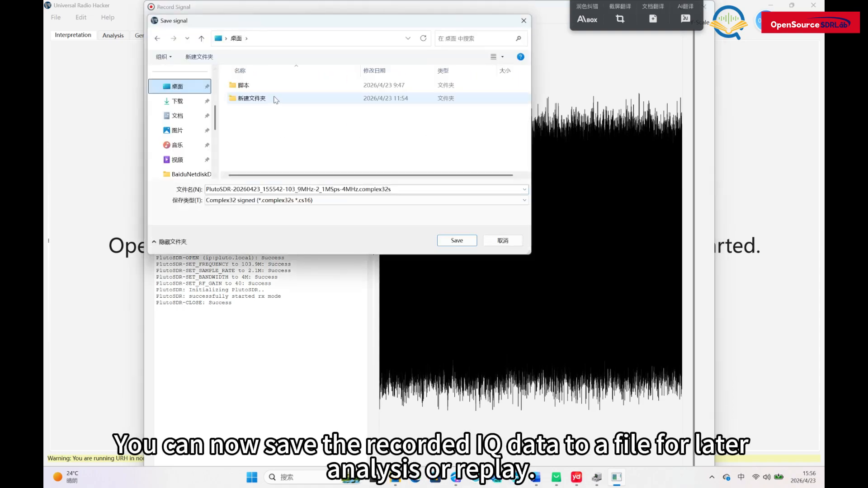
pyautogui.click(275, 97)
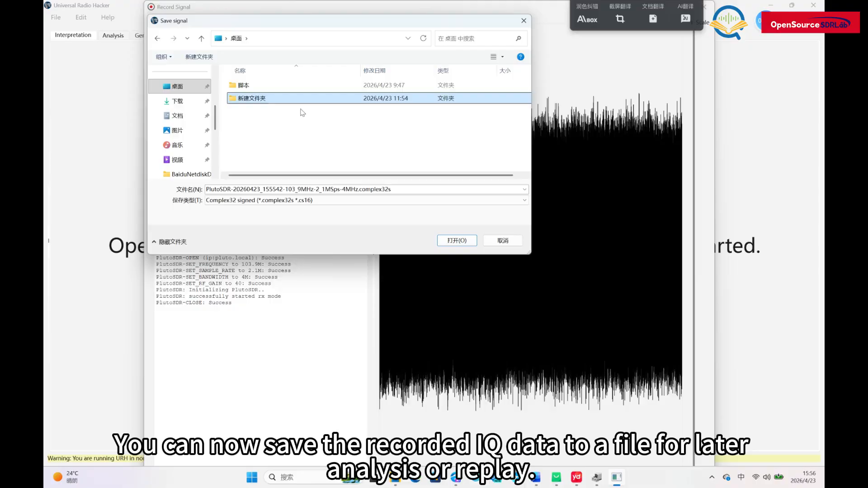
pyautogui.click(456, 241)
pyautogui.click(455, 242)
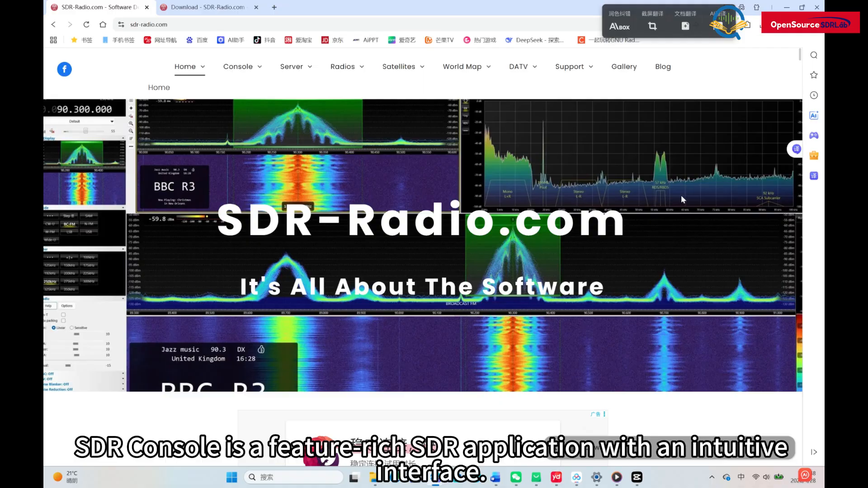
# Step: Look through the SDR-Radio.com home page for information about SDR Console and its supported radios
pyautogui.scroll(-8, 682, 200)
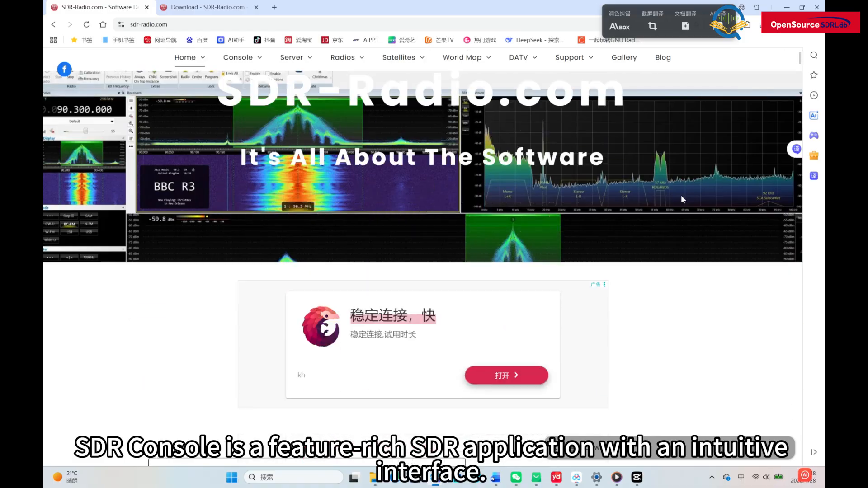
pyautogui.scroll(-15, 683, 199)
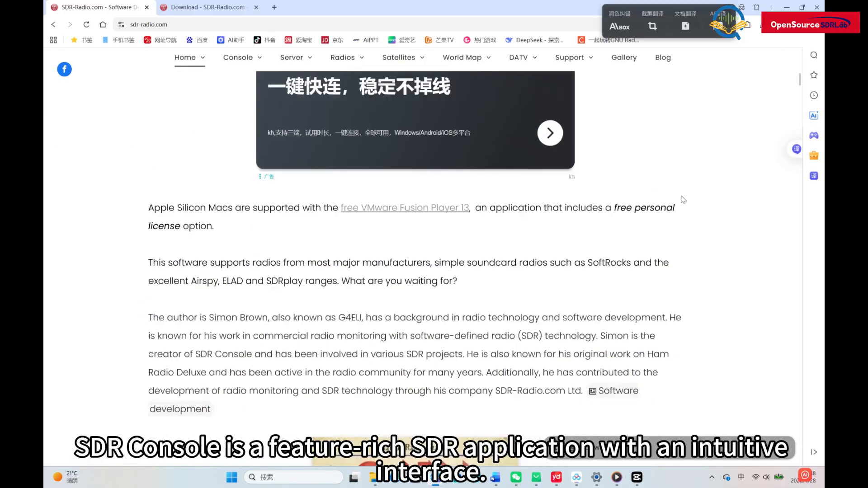
pyautogui.scroll(-15, 683, 199)
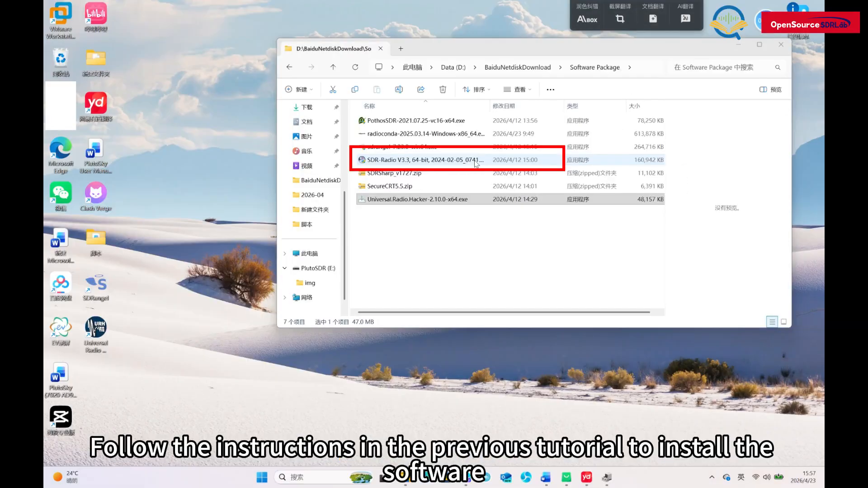
# Step: Run the SDR-Radio V3.3 64-bit installer as administrator and install it with the required Visual C++ 2010 and 2019 redistributables
pyautogui.click(475, 163)
pyautogui.rightClick(476, 163)
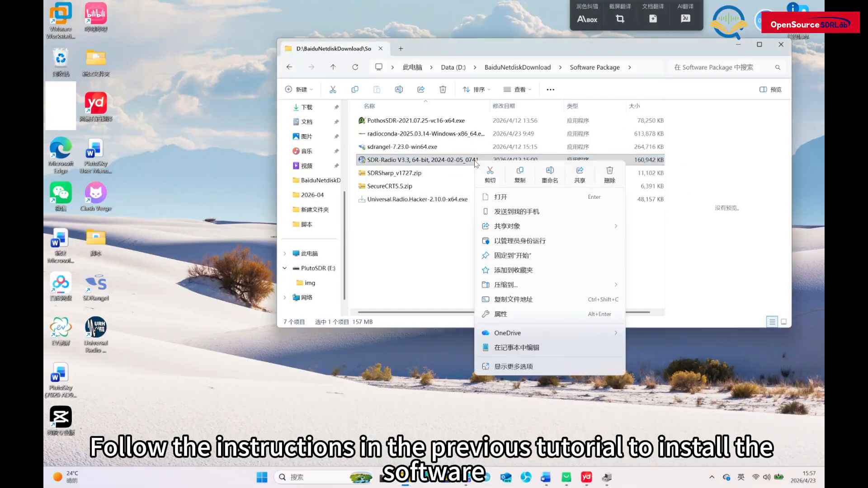
pyautogui.click(518, 241)
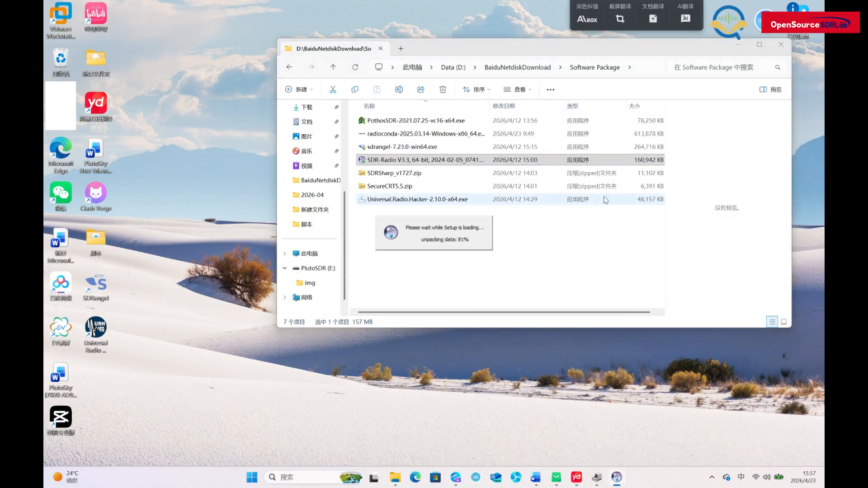
pyautogui.click(485, 310)
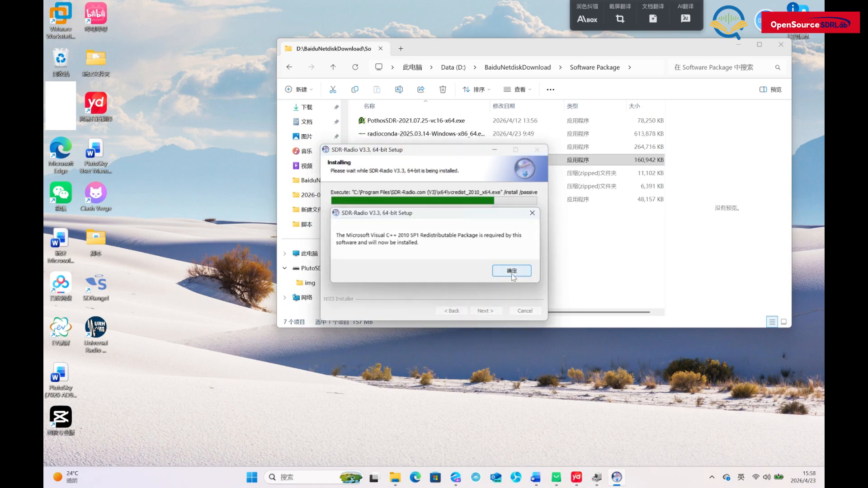
pyautogui.click(513, 273)
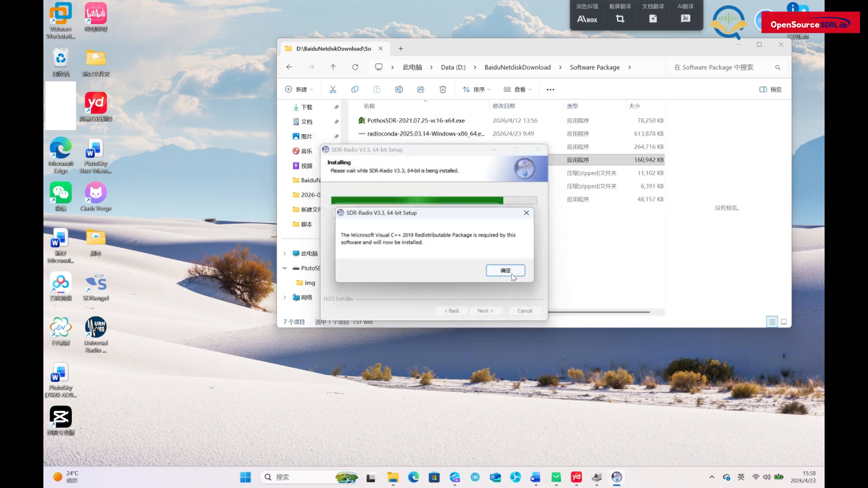
pyautogui.click(513, 273)
pyautogui.click(513, 272)
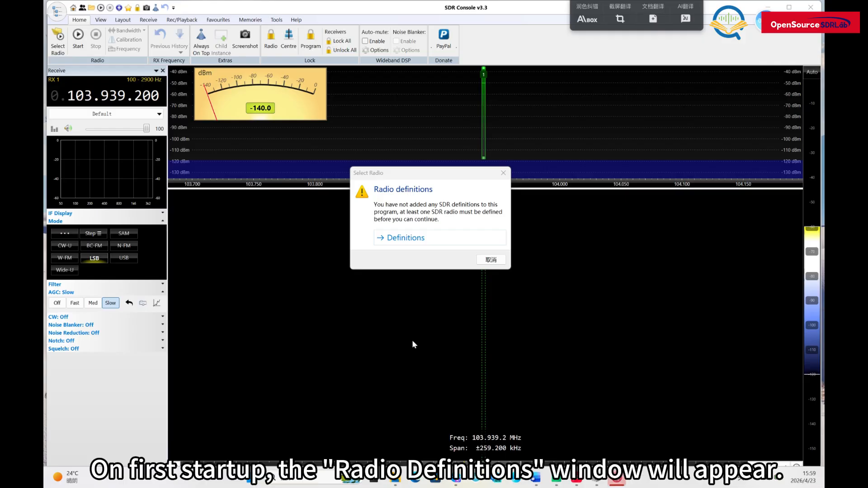
# Step: Add a PlutoSDR radio definition with the default address ip:192.168.2.1 and save the radio definitions
pyautogui.click(425, 240)
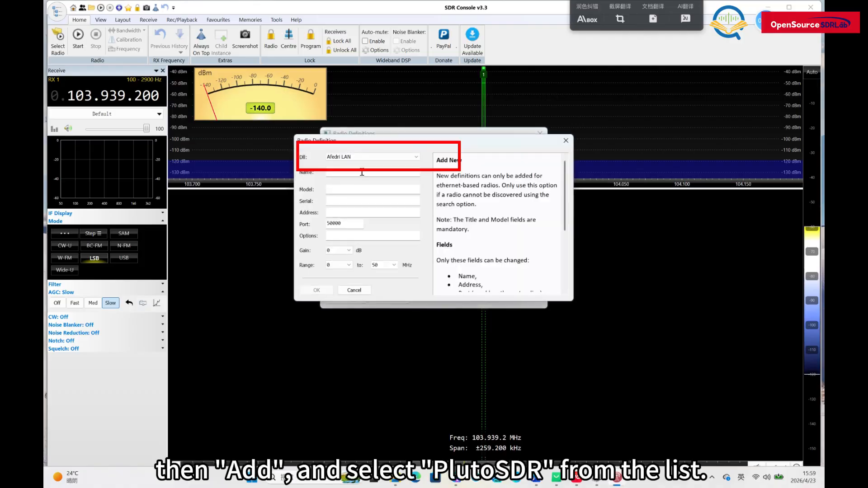
pyautogui.click(381, 159)
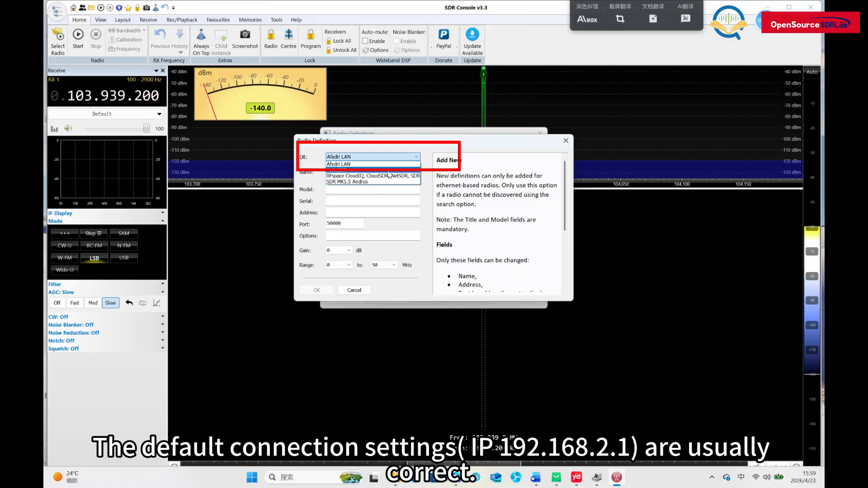
pyautogui.click(387, 170)
pyautogui.click(317, 291)
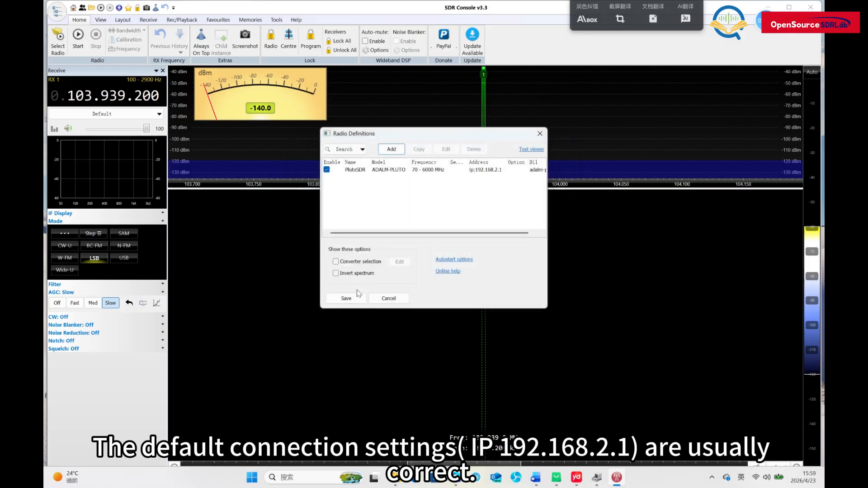
pyautogui.click(346, 298)
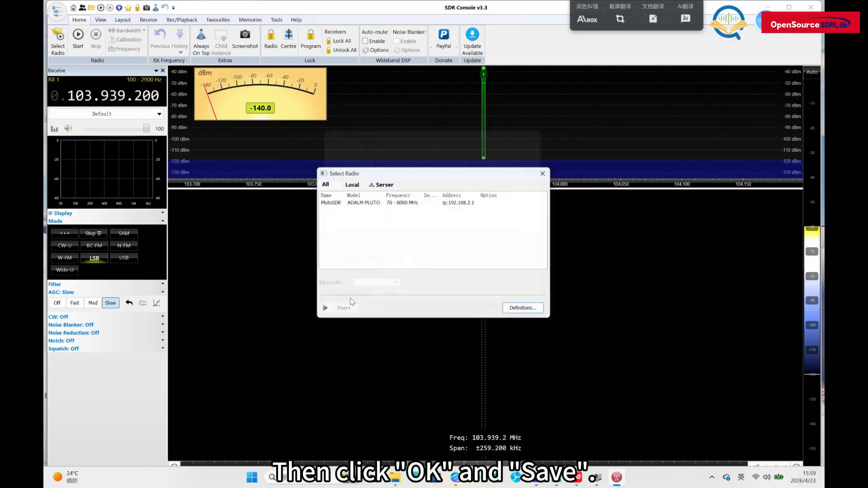
# Step: Start the PlutoSDR radio with a bandwidth of 576 kHz and apply the Broadcast FM receive layout
pyautogui.click(401, 201)
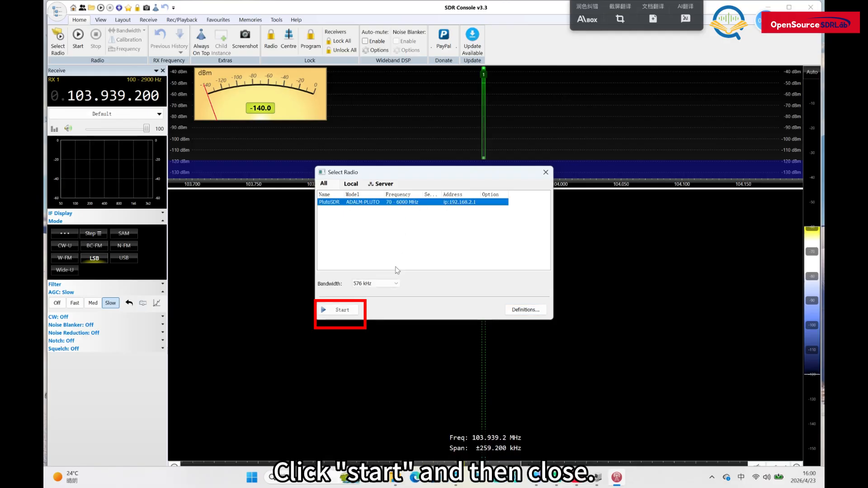
pyautogui.click(349, 308)
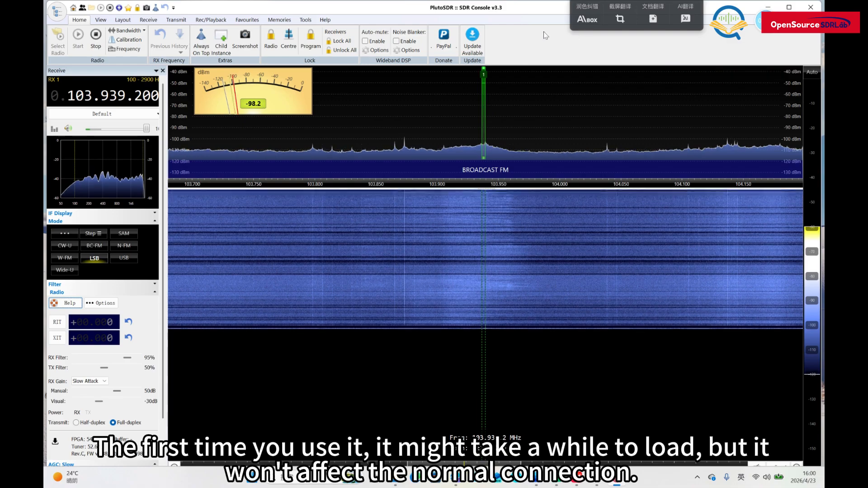
pyautogui.click(122, 20)
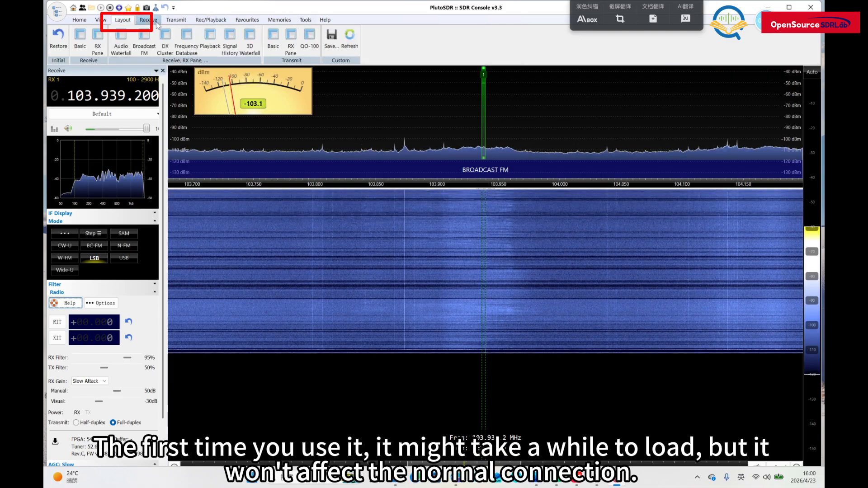
pyautogui.click(149, 48)
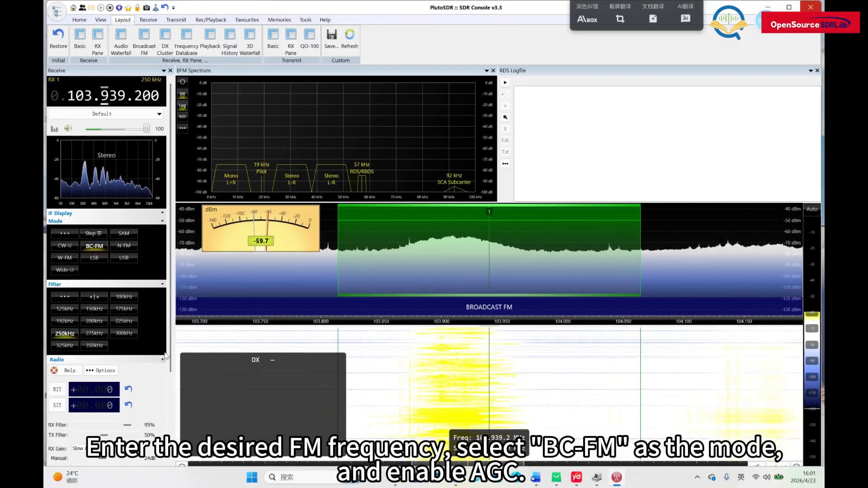
pyautogui.click(162, 214)
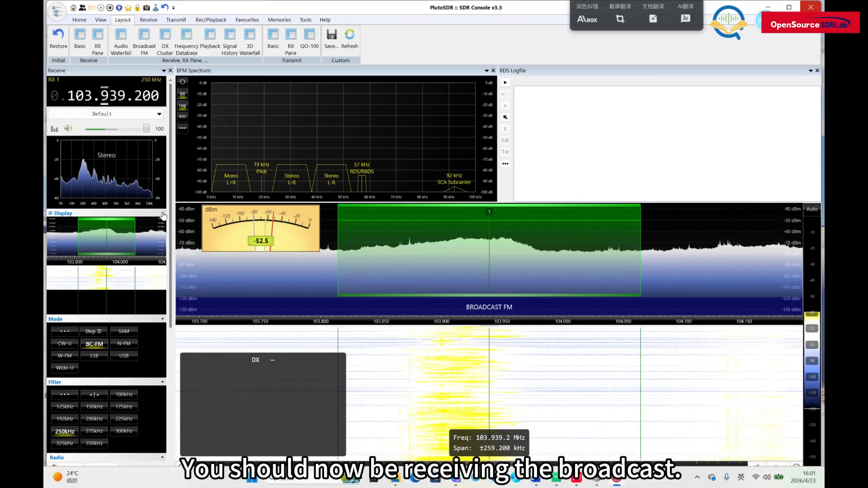
pyautogui.click(162, 213)
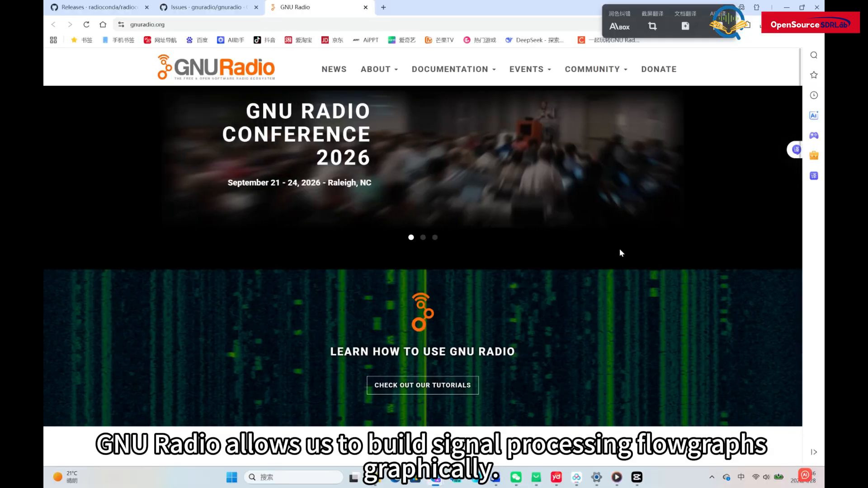
# Step: Look through the GNU Radio home page for its tutorials and recent news
pyautogui.scroll(-3, 620, 252)
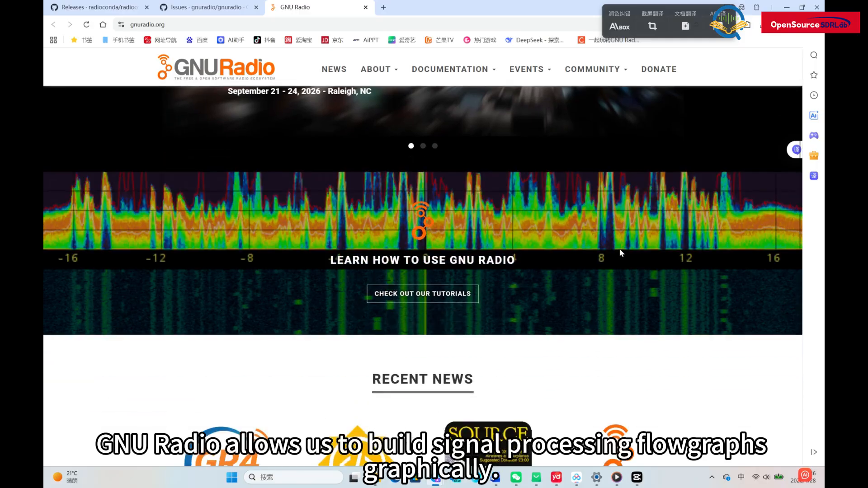
pyautogui.scroll(-3, 620, 253)
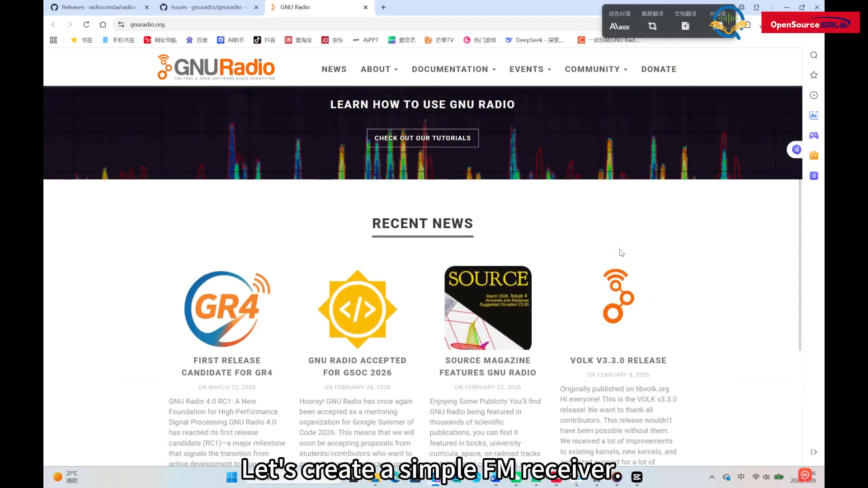
pyautogui.scroll(-1, 620, 253)
pyautogui.scroll(-5, 621, 252)
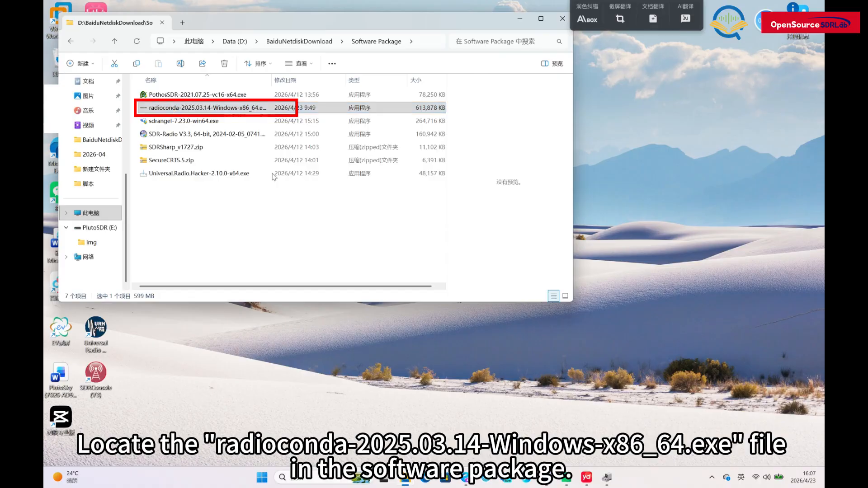
# Step: Run the radioconda-2025.03.14 installer as administrator and install it for all users in C:\ProgramData\radioconda
pyautogui.rightClick(174, 109)
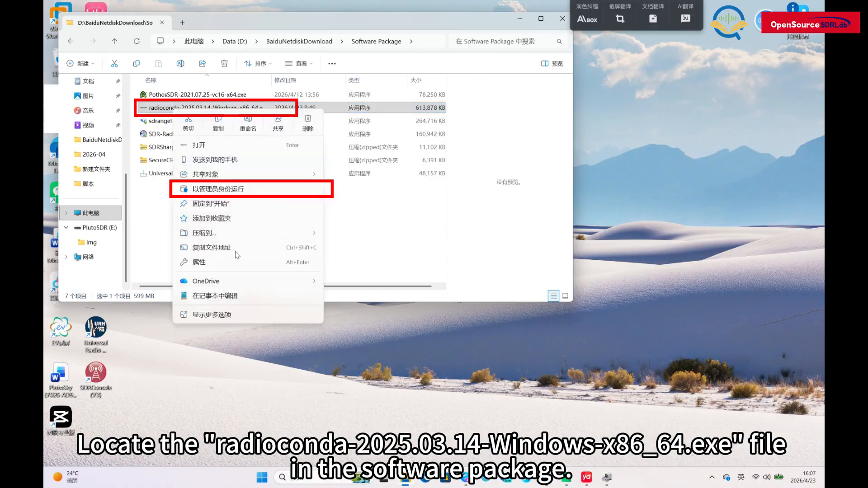
pyautogui.click(230, 190)
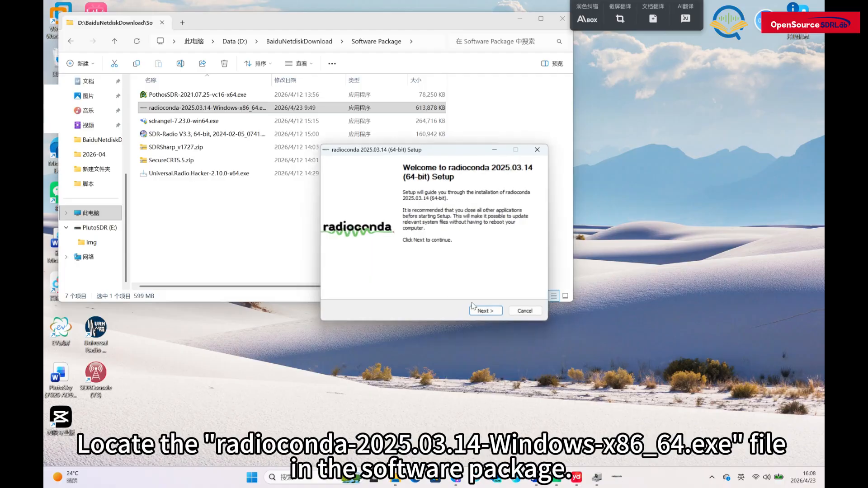
pyautogui.click(483, 311)
pyautogui.click(485, 311)
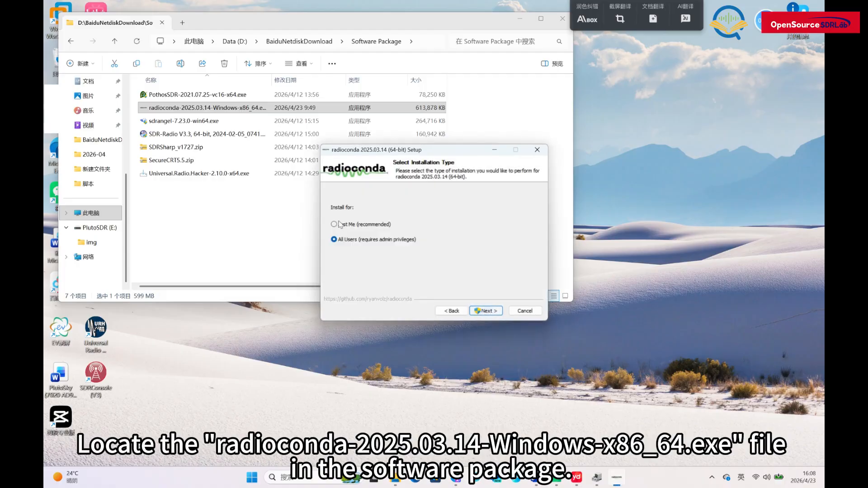
pyautogui.click(488, 308)
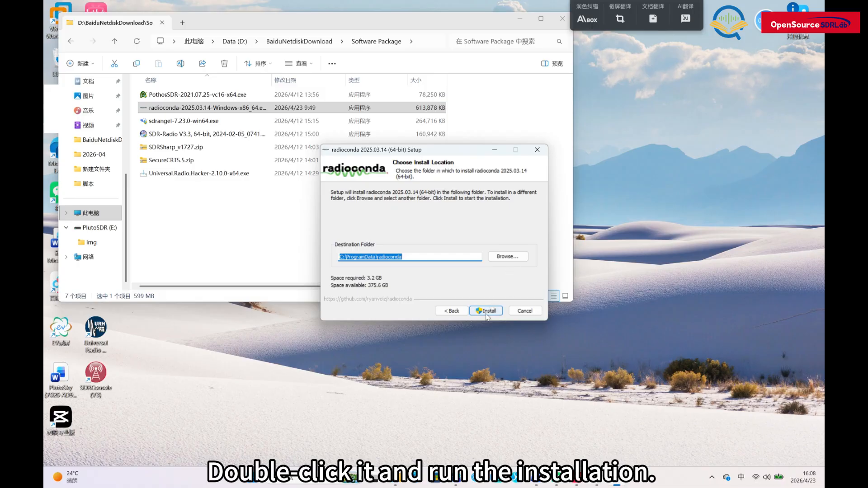
pyautogui.click(486, 313)
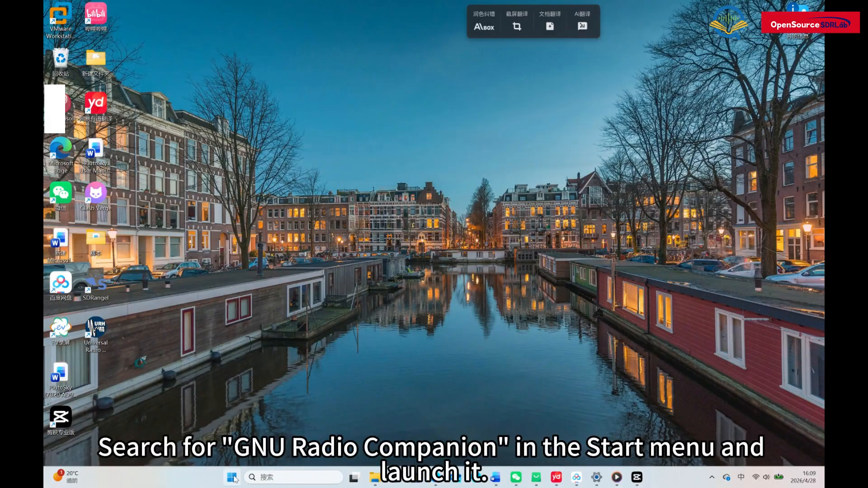
# Step: Search Windows for GNU Radio Companion and launch it
pyautogui.click(233, 478)
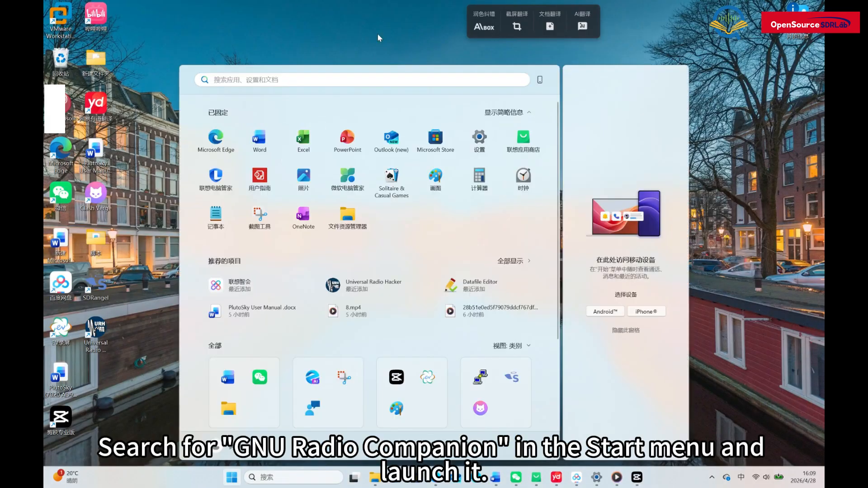
pyautogui.click(347, 81)
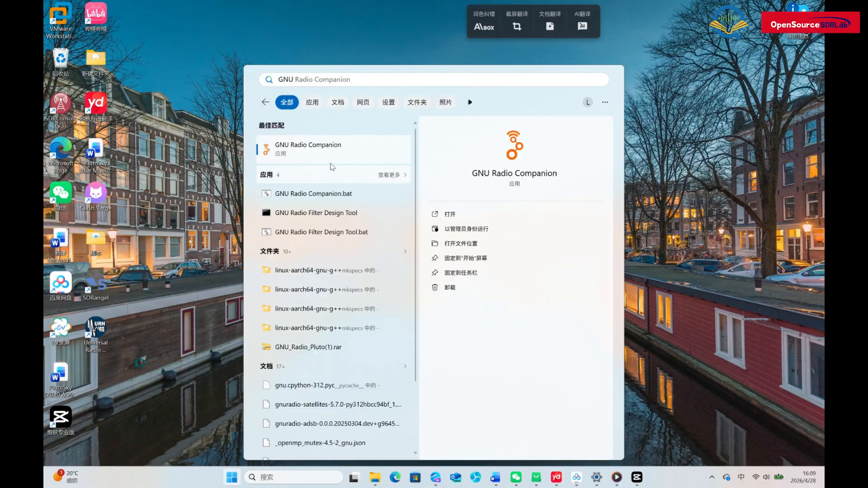
pyautogui.click(335, 156)
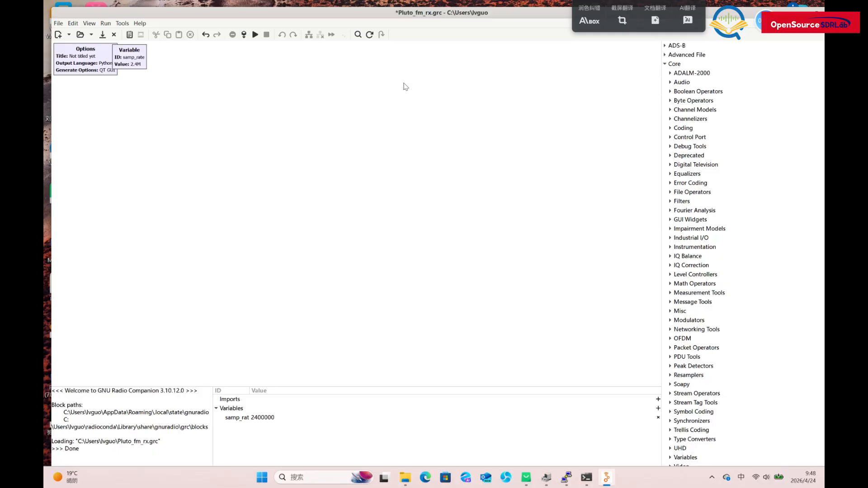
# Step: Search the block library for "pluto" and place a PlutoSDR Source block on the canvas
pyautogui.click(357, 34)
pyautogui.write('pluto')
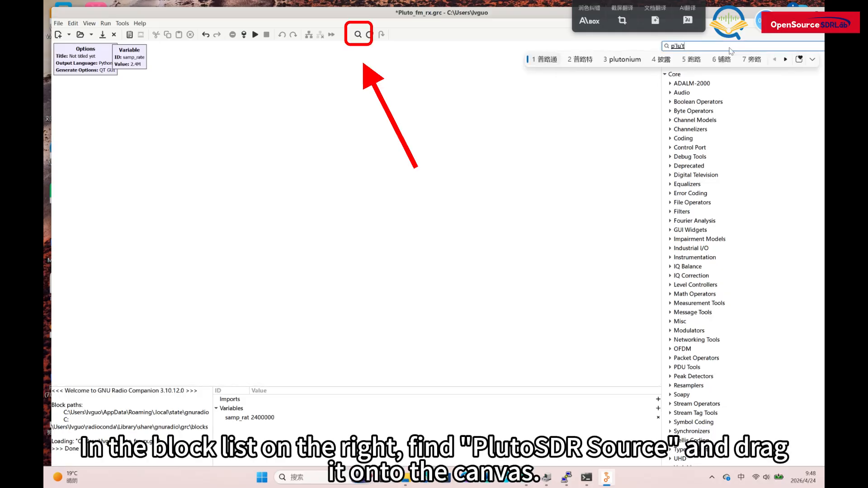
pyautogui.press('Return')
pyautogui.moveTo(719, 93); pyautogui.dragTo(223, 151)
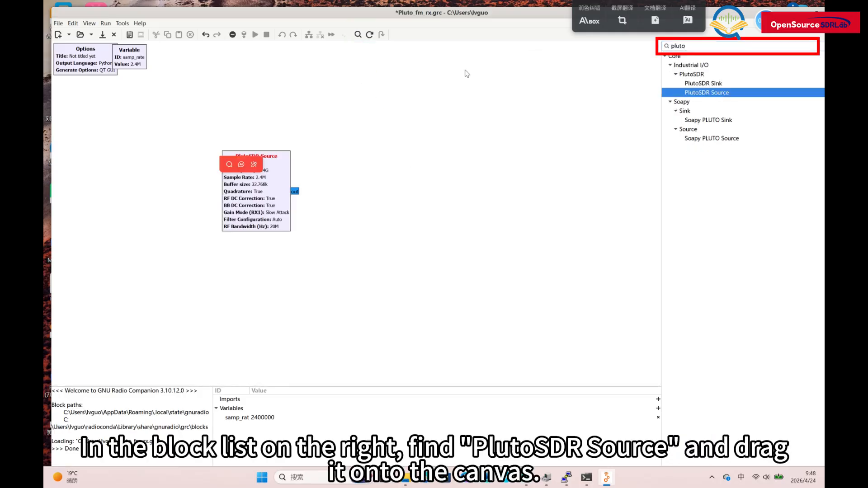
# Step: Search the block library for "wfm" and place a WBFM Receive block beside the PlutoSDR Source
pyautogui.moveTo(687, 46); pyautogui.dragTo(654, 51)
pyautogui.write('wfm')
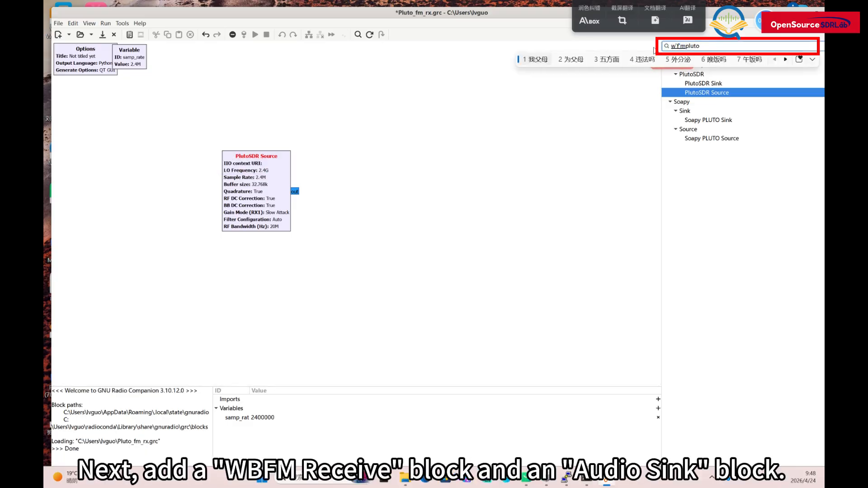
pyautogui.moveTo(699, 74); pyautogui.dragTo(360, 193)
# Step: Find the Audio Sink block by searching for "audio", place it on the canvas and line it up with WBFM Receive
pyautogui.moveTo(714, 46); pyautogui.dragTo(610, 49)
pyautogui.write('a')
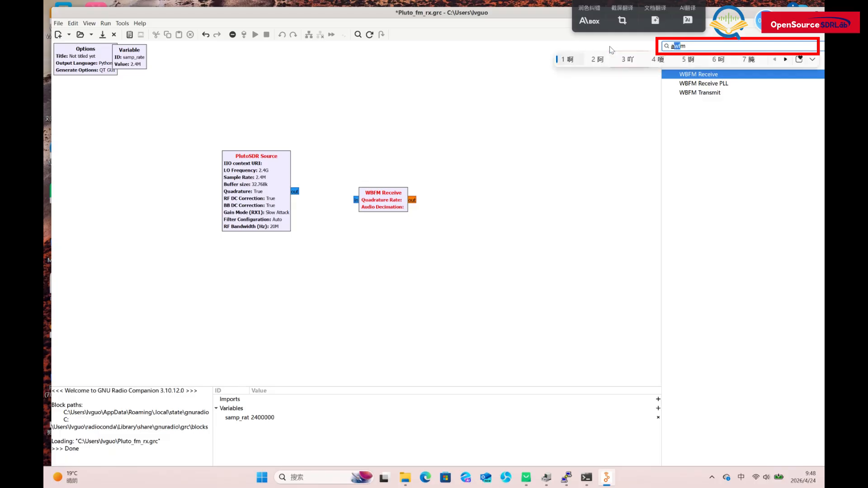
pyautogui.write('udio')
pyautogui.press('Return')
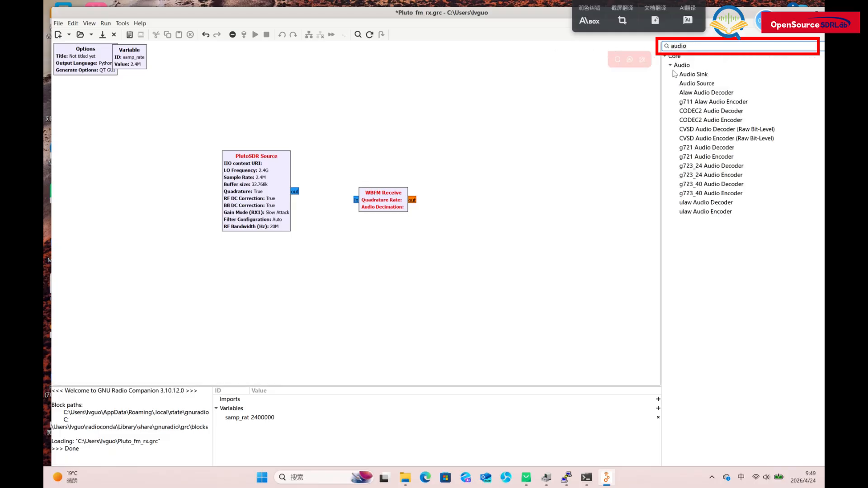
pyautogui.moveTo(693, 74); pyautogui.dragTo(474, 204)
pyautogui.moveTo(370, 196); pyautogui.dragTo(345, 189)
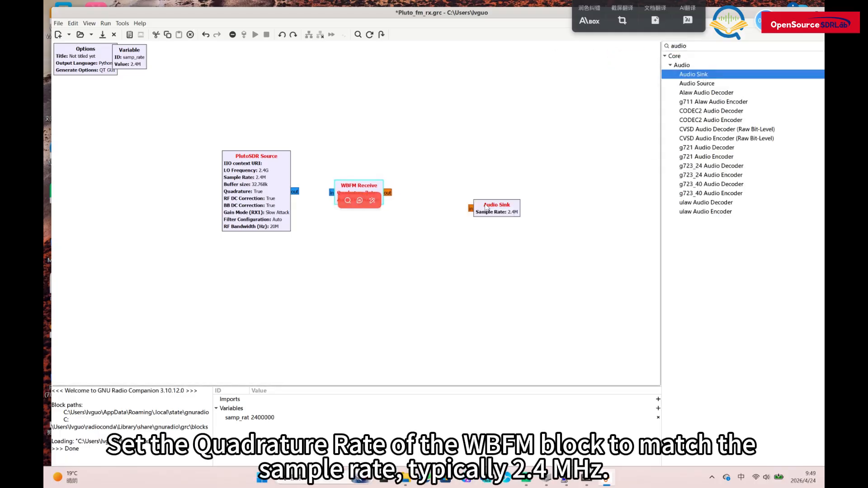
pyautogui.moveTo(485, 206); pyautogui.dragTo(434, 190)
# Step: Check the value of the samp_rate variable in its properties
pyautogui.doubleClick(144, 63)
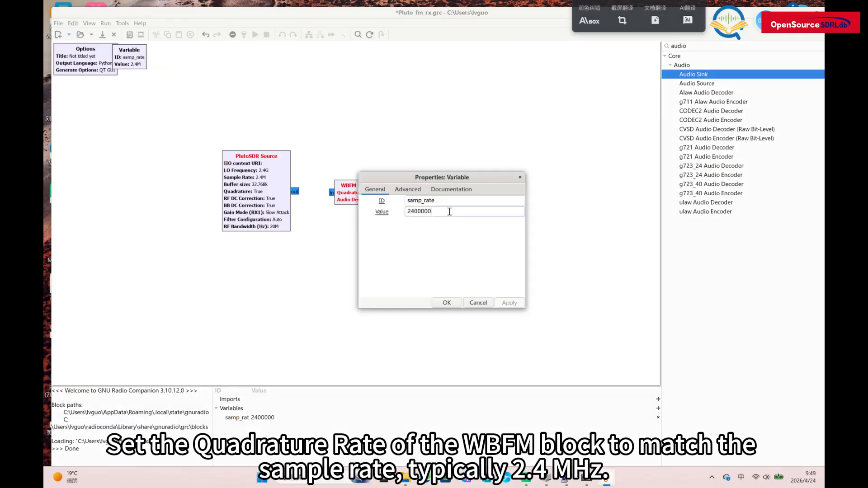
pyautogui.doubleClick(420, 211)
pyautogui.click(449, 306)
# Step: Set the PlutoSDR Source's IIO context URI to ip:192.168.2.1 and its LO frequency to 103900000 Hz
pyautogui.doubleClick(257, 190)
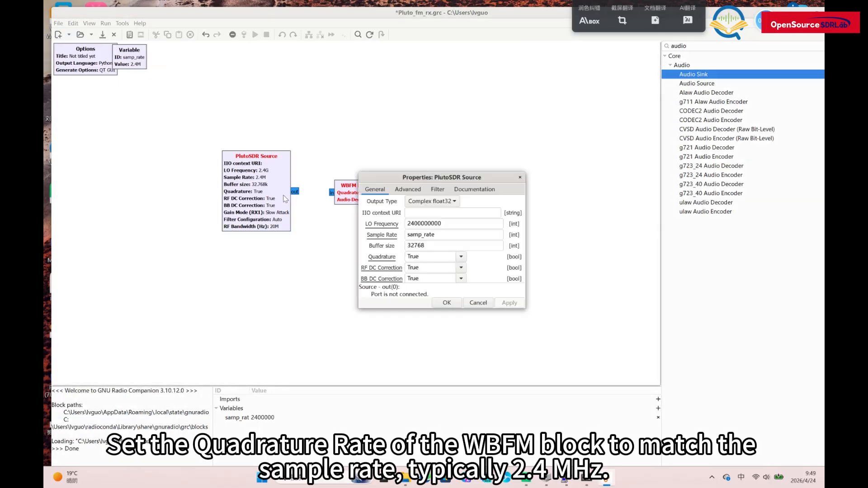
pyautogui.click(425, 213)
pyautogui.write('ip:192')
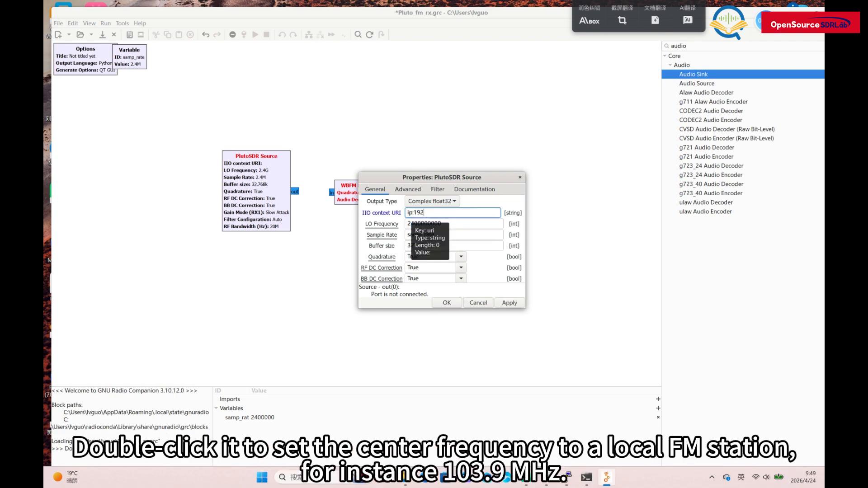
pyautogui.write('.168.2.1')
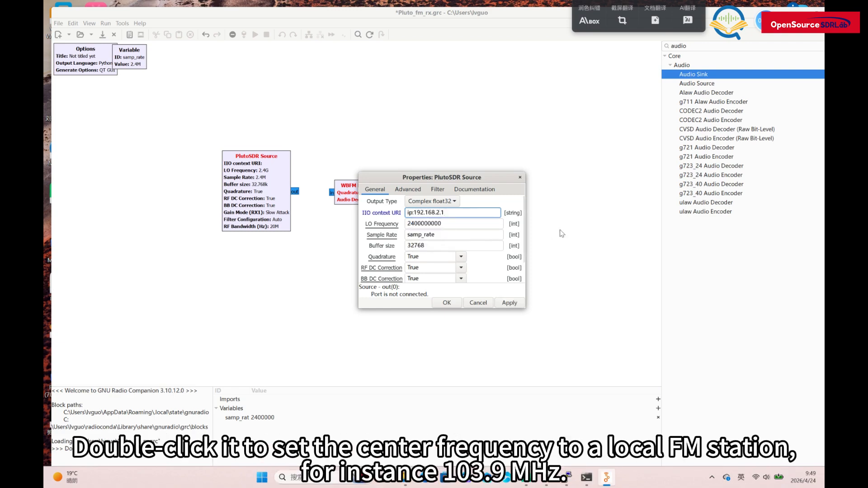
pyautogui.click(414, 224)
pyautogui.press('BackSpace')
pyautogui.press('BackSpace')
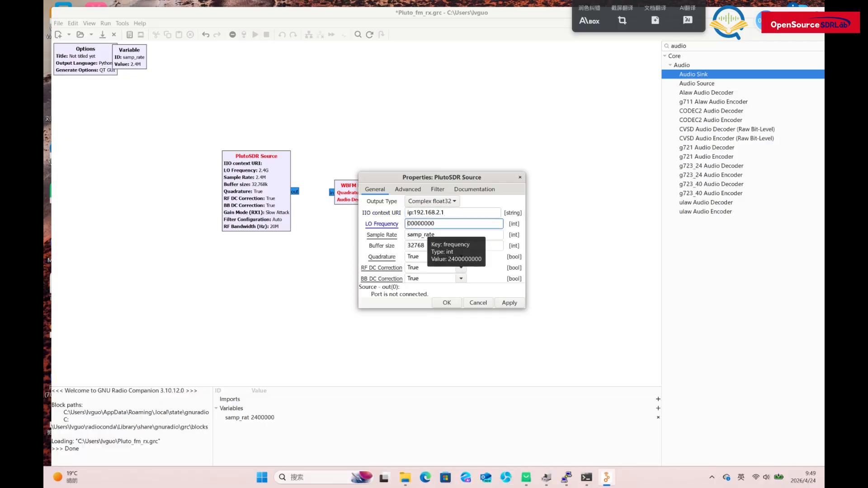
pyautogui.write('1039')
pyautogui.press('Delete')
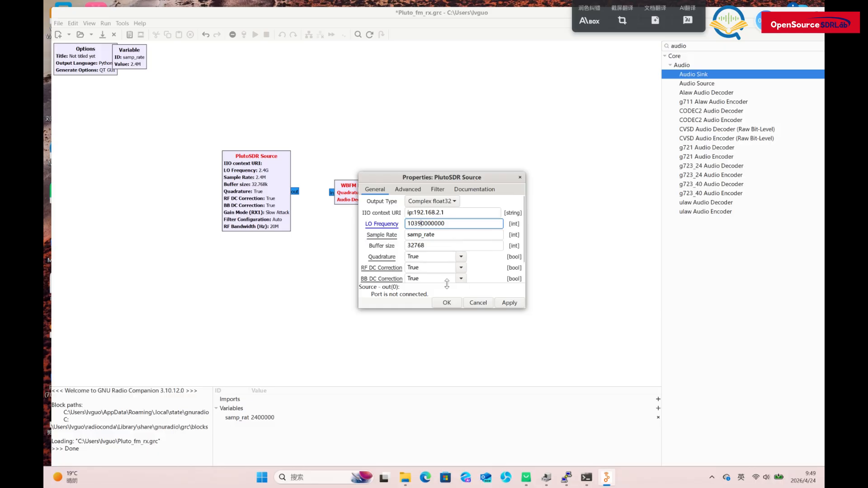
pyautogui.click(447, 304)
# Step: Set the WBFM Receive block's quadrature rate to 2400000 and its audio decimation to 24
pyautogui.doubleClick(256, 191)
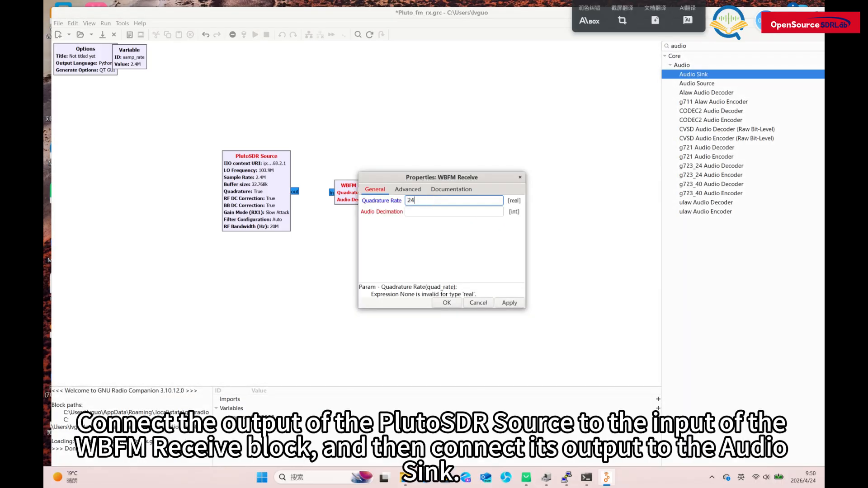
pyautogui.write('00000')
pyautogui.click(453, 211)
pyautogui.write('2')
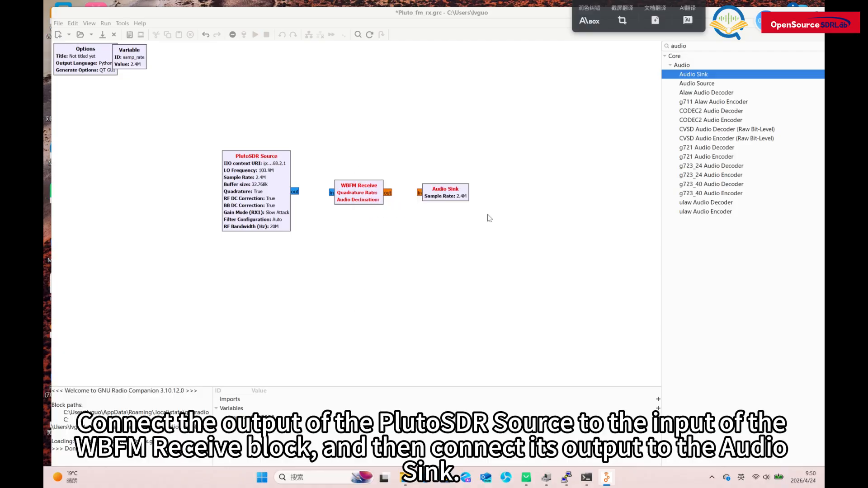
# Step: Set the Audio Sink's sample rate to 96000
pyautogui.doubleClick(458, 199)
pyautogui.moveTo(436, 200); pyautogui.dragTo(396, 203)
pyautogui.write('96')
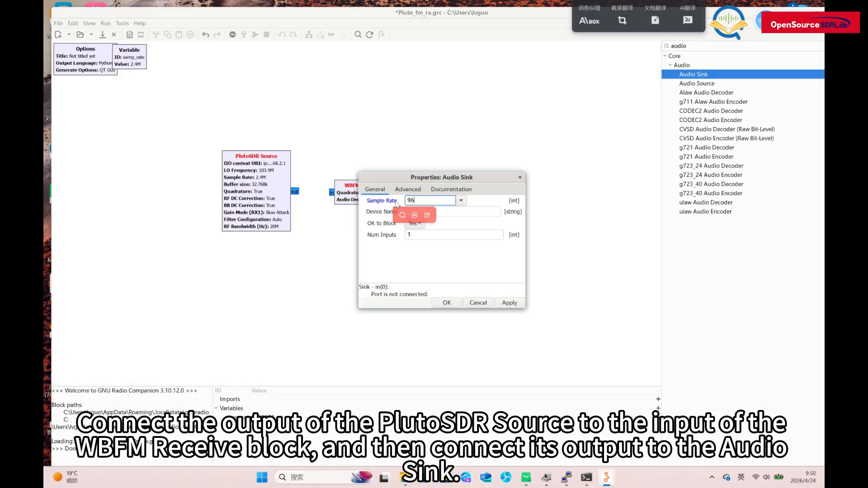
pyautogui.write('00000')
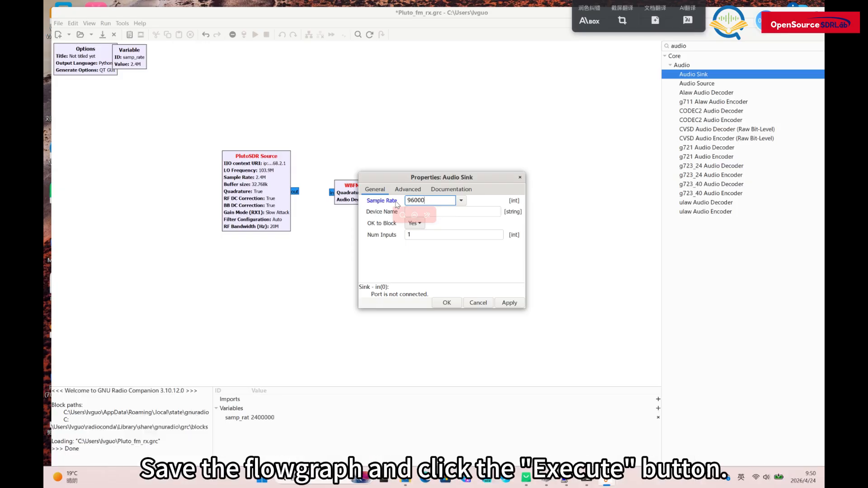
pyautogui.press('Return')
# Step: Connect PlutoSDR Source through WBFM Receive to Audio Sink and execute the FM receiver flowgraph
pyautogui.moveTo(292, 193); pyautogui.dragTo(331, 194)
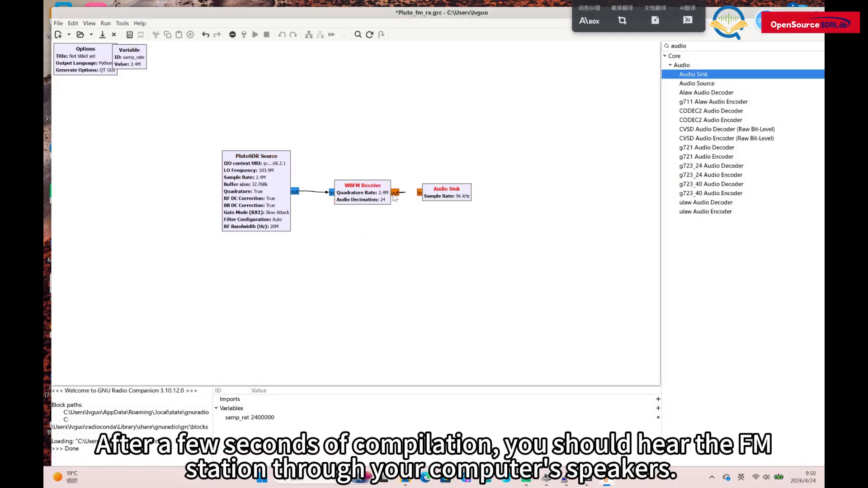
pyautogui.moveTo(395, 193); pyautogui.dragTo(419, 193)
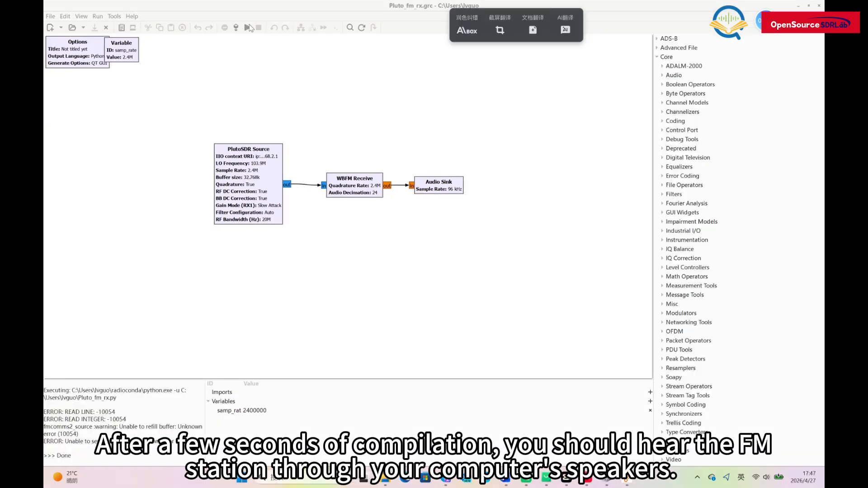
pyautogui.click(248, 28)
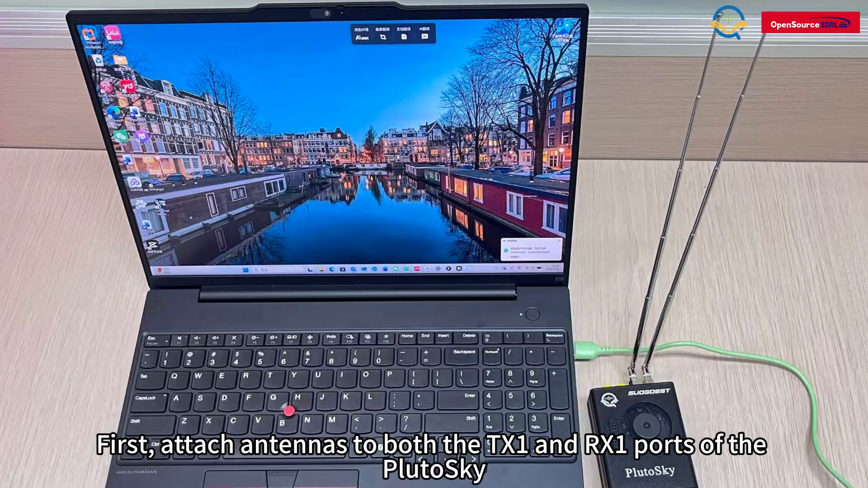
# Step: In the rx_tx flowgraph, search for "sig" and "pluto" and place a Signal Source and a PlutoSDR Sink side by side
pyautogui.write('sig')
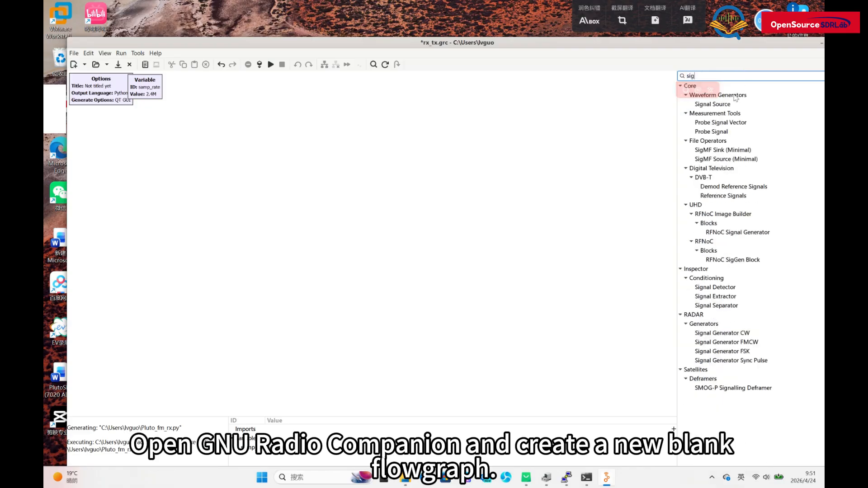
pyautogui.moveTo(712, 104); pyautogui.dragTo(294, 199)
pyautogui.doubleClick(690, 76)
pyautogui.write('plut')
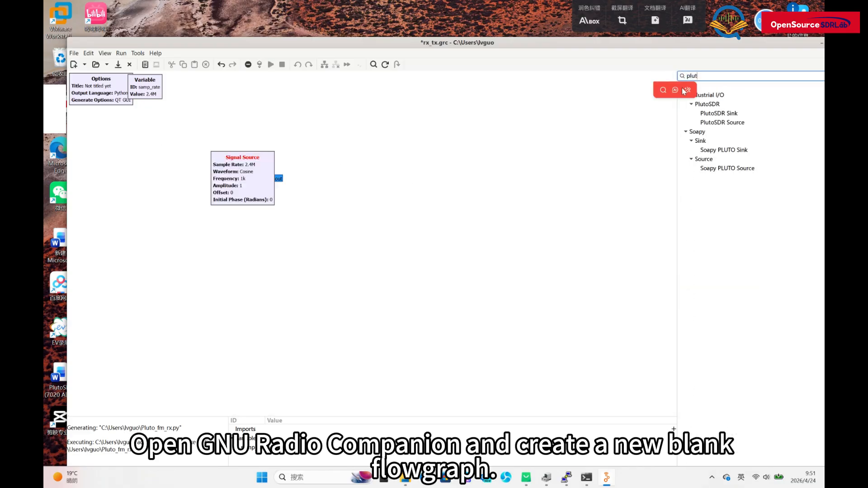
pyautogui.write('o')
pyautogui.moveTo(718, 113); pyautogui.dragTo(401, 175)
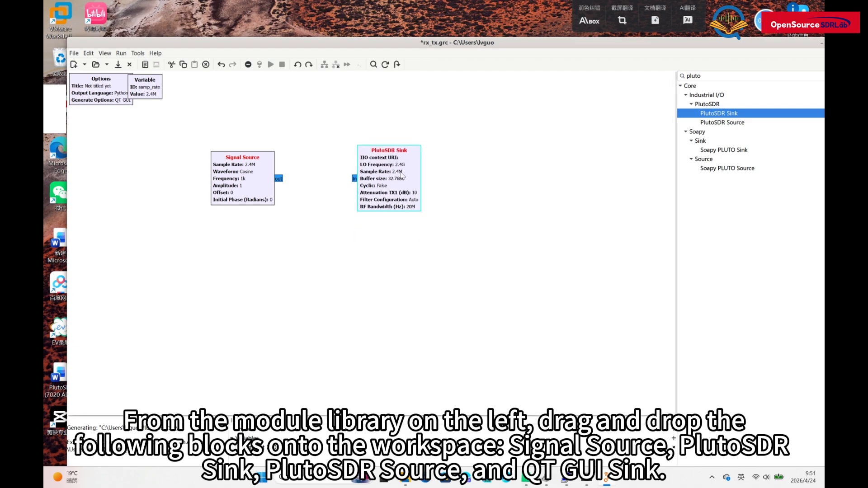
# Step: Search the block library for "plu" and place a PlutoSDR Source block below the Signal Source
pyautogui.doubleClick(763, 76)
pyautogui.write('olut')
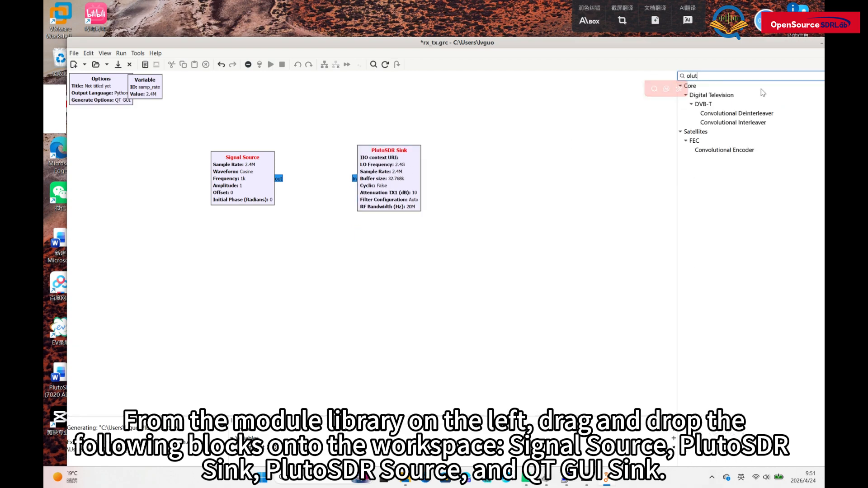
pyautogui.press('BackSpace')
pyautogui.press('BackSpace')
pyautogui.press('BackSpace')
pyautogui.press('BackSpace')
pyautogui.write('plu')
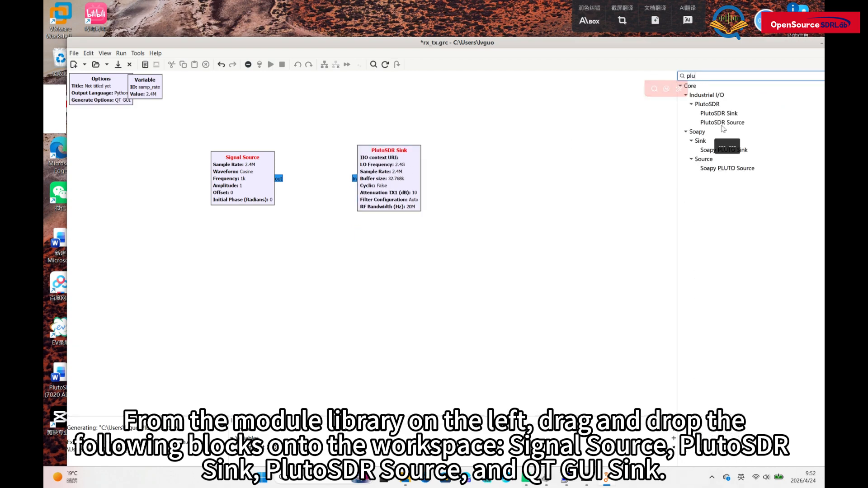
pyautogui.moveTo(721, 125); pyautogui.dragTo(230, 257)
# Step: Search for "qt", place a QT GUI Sink, and connect Signal Source to PlutoSDR Sink and PlutoSDR Source to QT GUI Sink
pyautogui.doubleClick(690, 76)
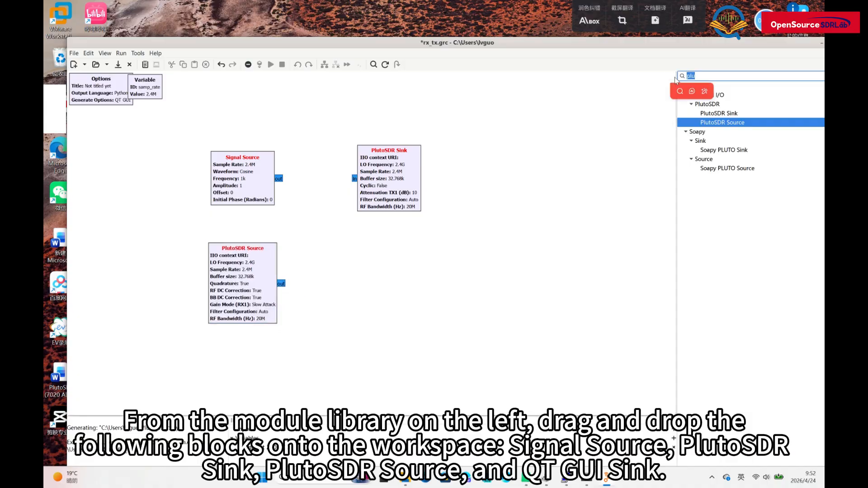
pyautogui.write('qt')
pyautogui.moveTo(718, 177); pyautogui.dragTo(386, 280)
pyautogui.moveTo(310, 177); pyautogui.dragTo(354, 178)
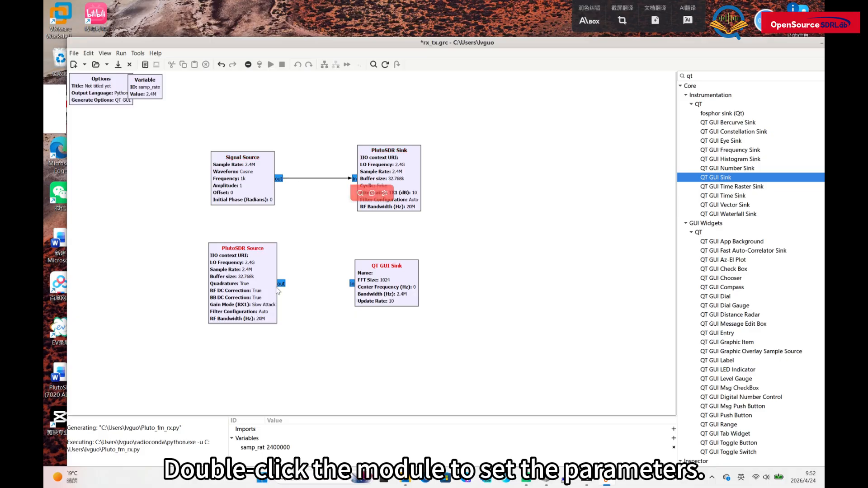
pyautogui.moveTo(281, 283); pyautogui.dragTo(351, 283)
# Step: Set the Signal Source's frequency to 1000000
pyautogui.doubleClick(255, 189)
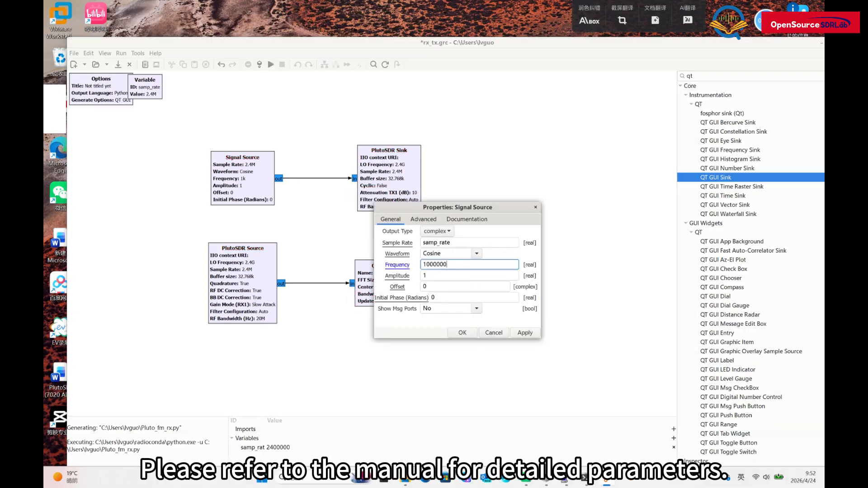
pyautogui.click(462, 333)
pyautogui.doubleClick(397, 188)
pyautogui.click(455, 243)
pyautogui.write('ip:192.16')
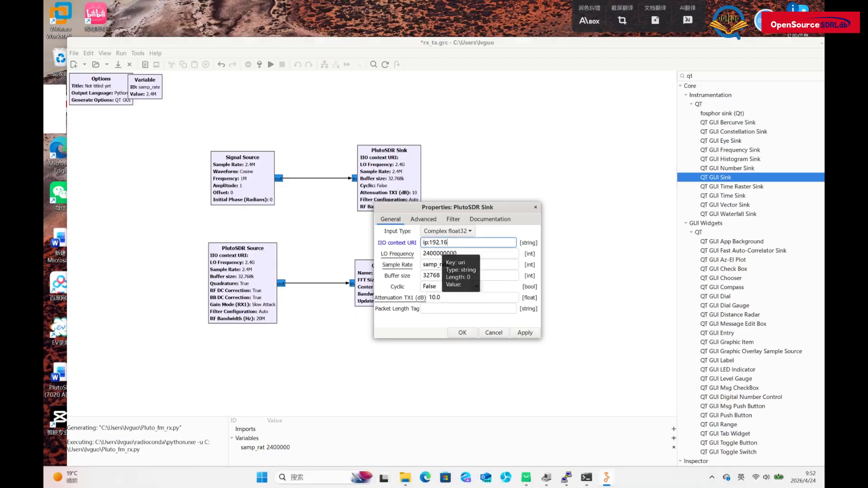
pyautogui.write('8.2.1')
pyautogui.click(437, 254)
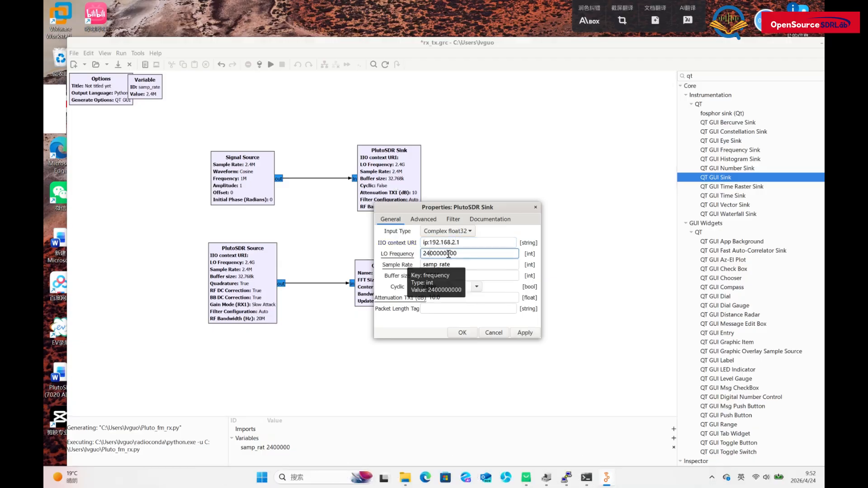
pyautogui.press('BackSpace')
pyautogui.write('0')
pyautogui.doubleClick(434, 297)
pyautogui.write('70')
pyautogui.click(462, 333)
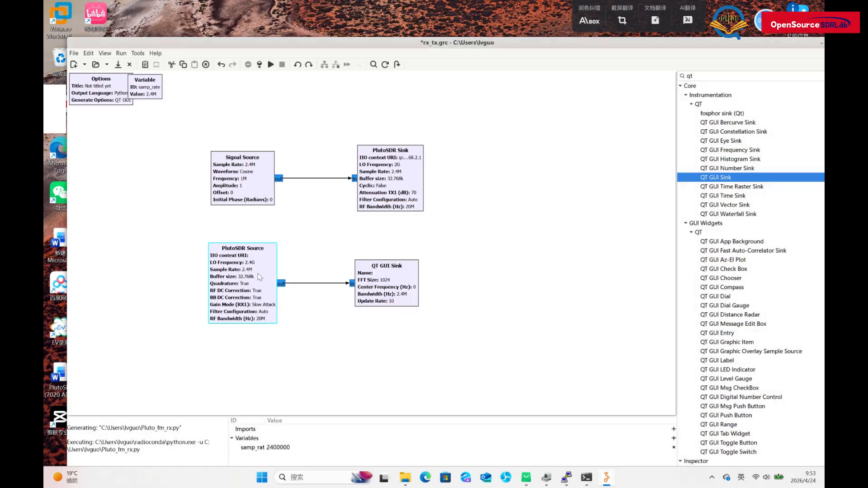
pyautogui.doubleClick(248, 273)
pyautogui.click(438, 243)
pyautogui.write('ip:192.168.2.1')
pyautogui.click(430, 253)
pyautogui.press('BackSpace')
pyautogui.write('000000000')
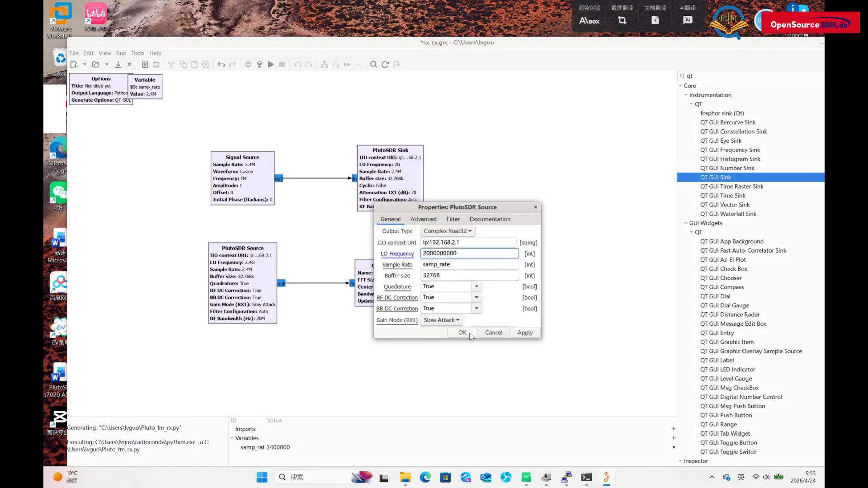
pyautogui.click(462, 332)
# Step: Check the QT GUI Sink's properties and execute the rx_tx flowgraph
pyautogui.doubleClick(393, 289)
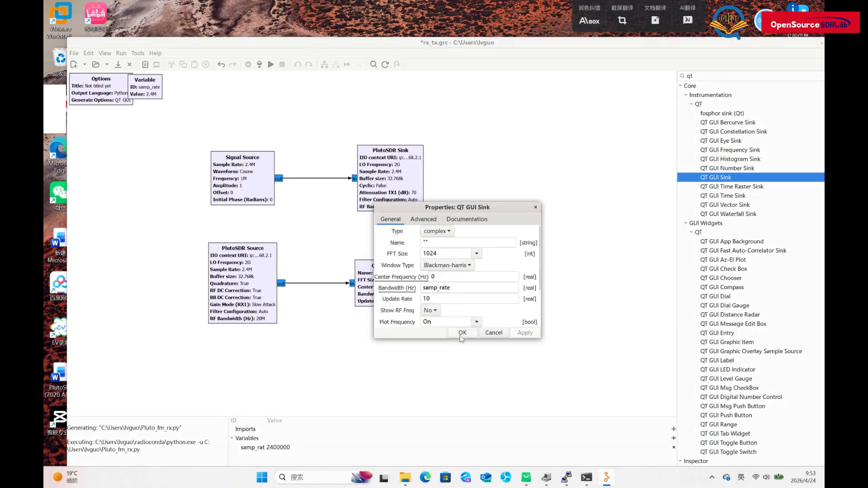
pyautogui.click(462, 332)
pyautogui.click(271, 65)
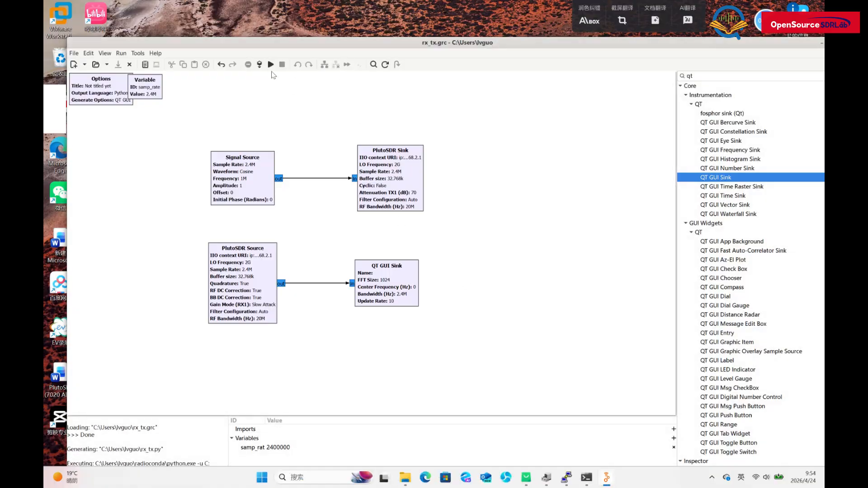
pyautogui.click(277, 67)
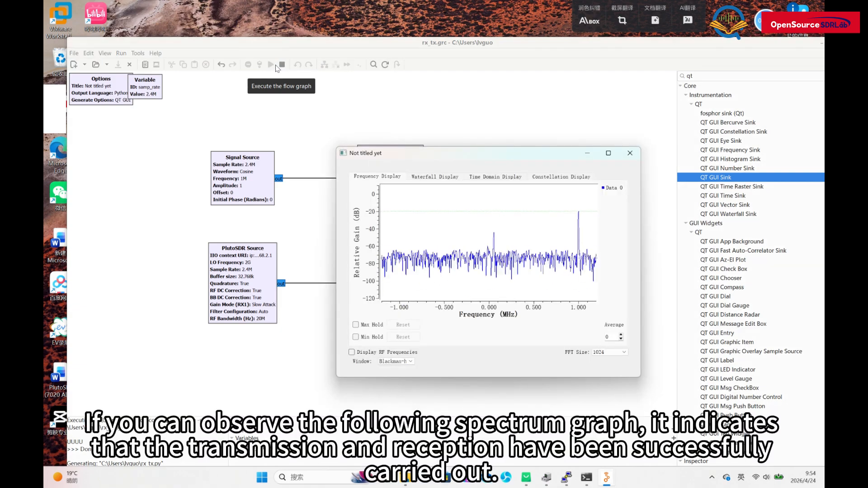
# Step: Show the received signal in the Time Domain Display and zoom in on the waveform
pyautogui.click(495, 176)
pyautogui.moveTo(425, 232); pyautogui.dragTo(508, 271)
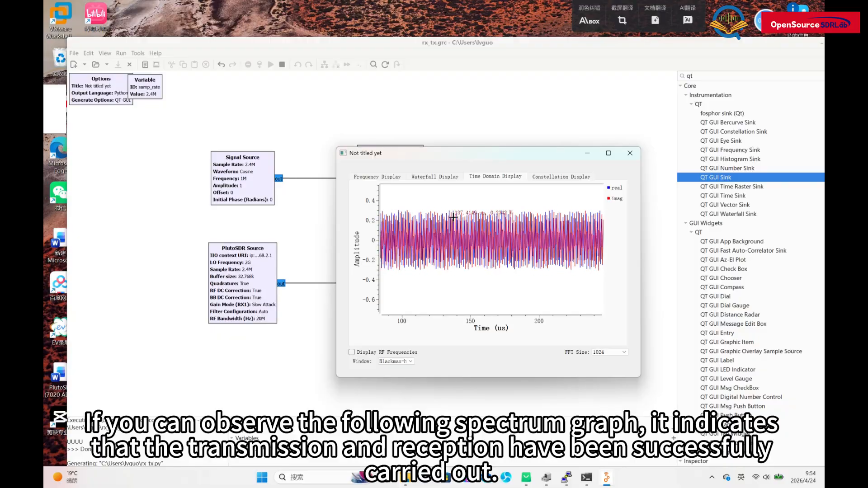
pyautogui.moveTo(420, 205); pyautogui.dragTo(584, 287)
pyautogui.moveTo(427, 202); pyautogui.dragTo(537, 285)
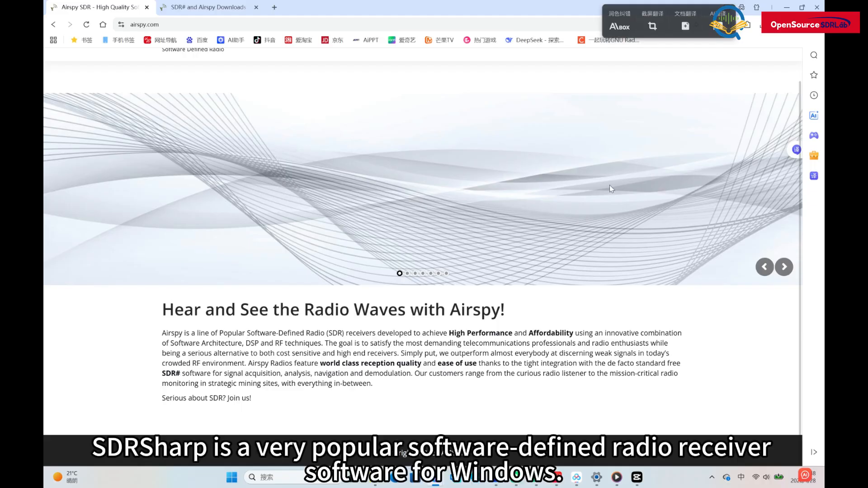
# Step: Switch to the Airspy download page in the browser and look through the SDR# packages and related software
pyautogui.click(204, 7)
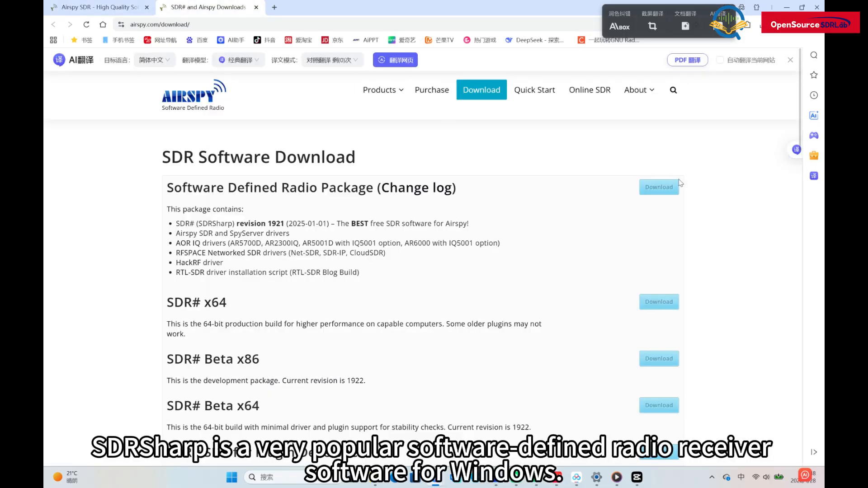
pyautogui.scroll(-10, 680, 183)
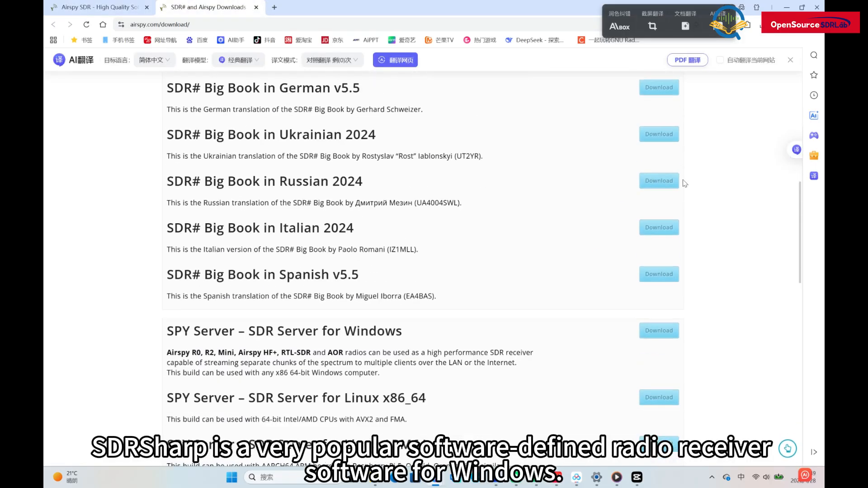
pyautogui.scroll(-12, 684, 183)
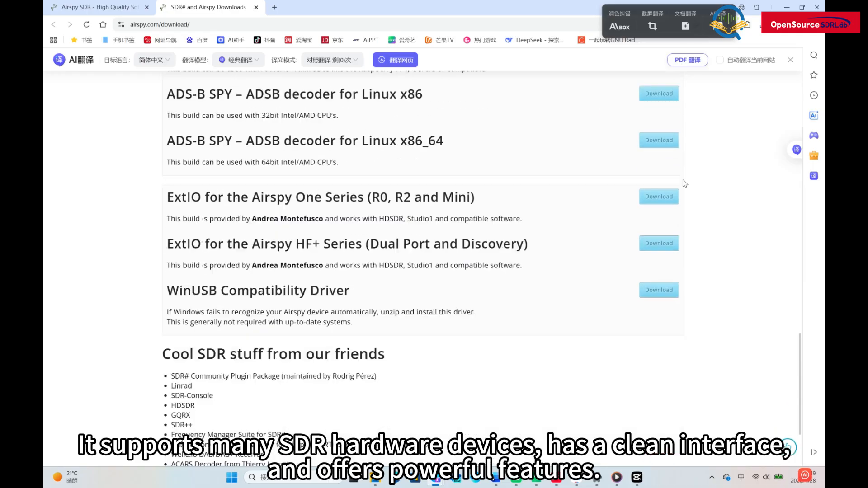
pyautogui.scroll(-3, 685, 183)
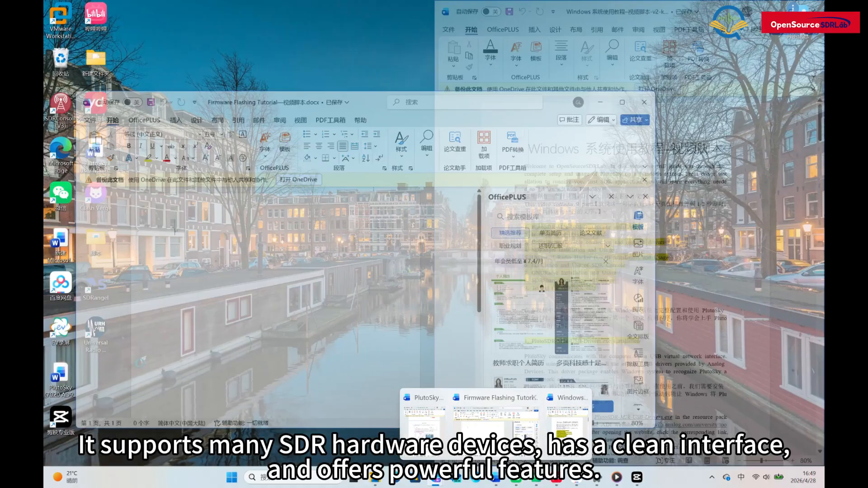
pyautogui.moveTo(435, 478)
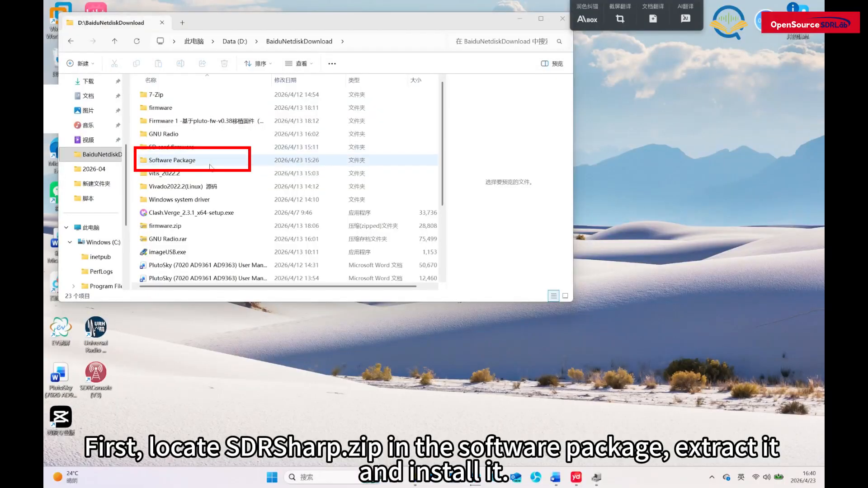
# Step: Extract SDRSharp_v1727.zip from the Software Package folder into its suggested destination and launch SDRSharp from the extracted files
pyautogui.doubleClick(172, 160)
pyautogui.click(213, 147)
pyautogui.rightClick(213, 153)
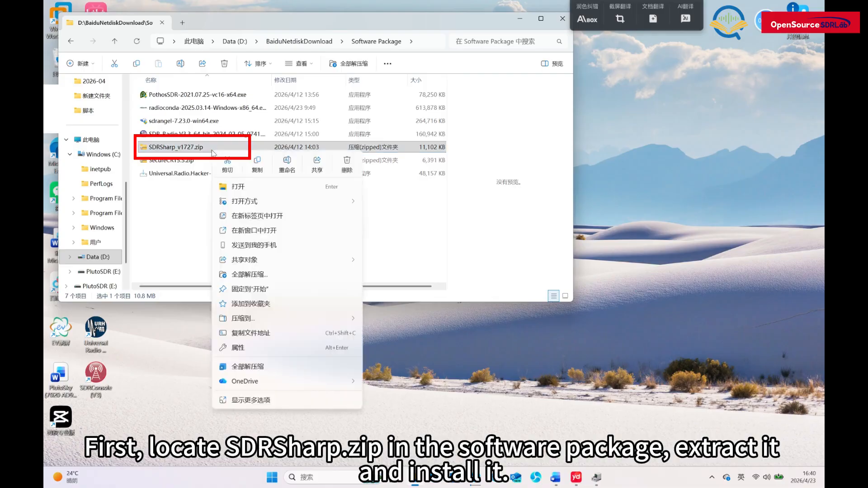
pyautogui.click(257, 279)
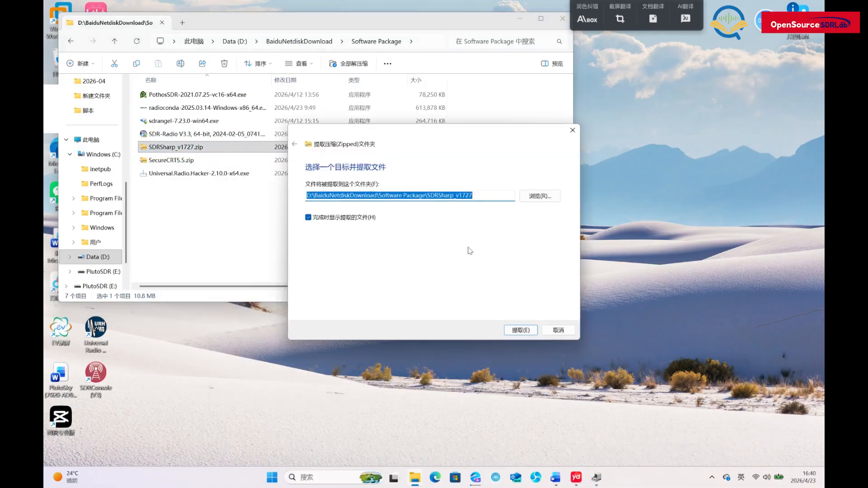
pyautogui.press('Return')
pyautogui.scroll(-10, 225, 222)
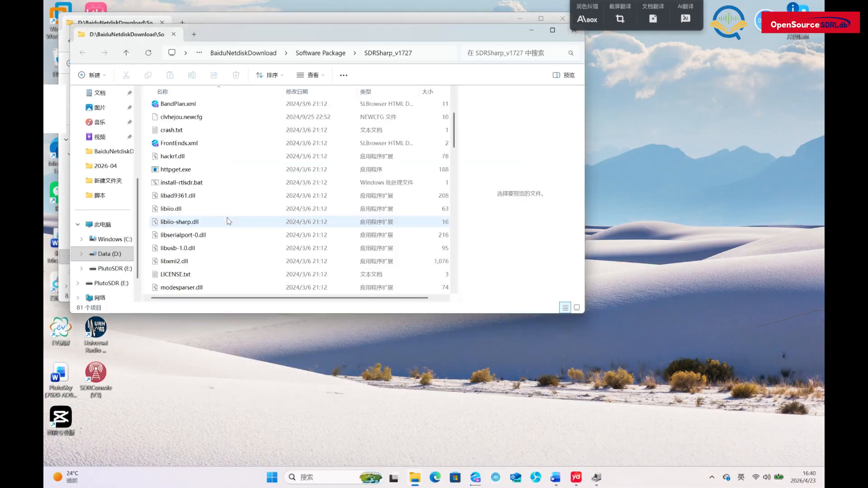
pyautogui.click(207, 160)
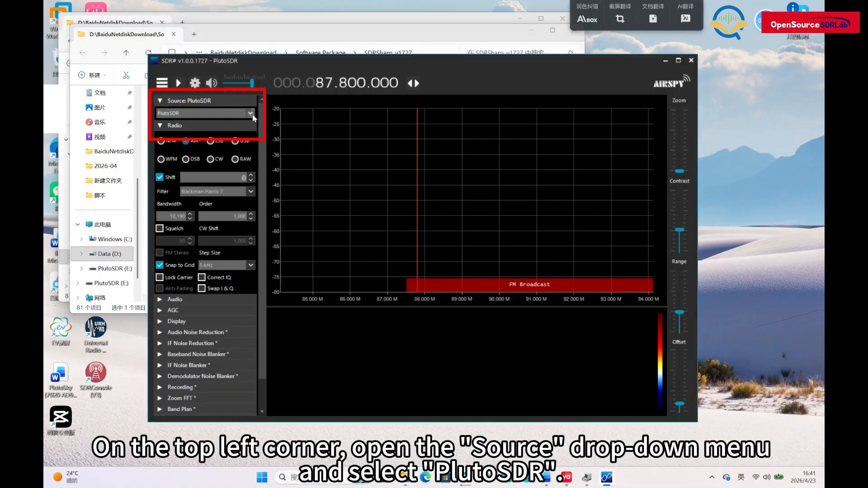
# Step: Select PlutoSDR as the SDR# source and connect it to the device URI 192.168.2.1
pyautogui.click(251, 114)
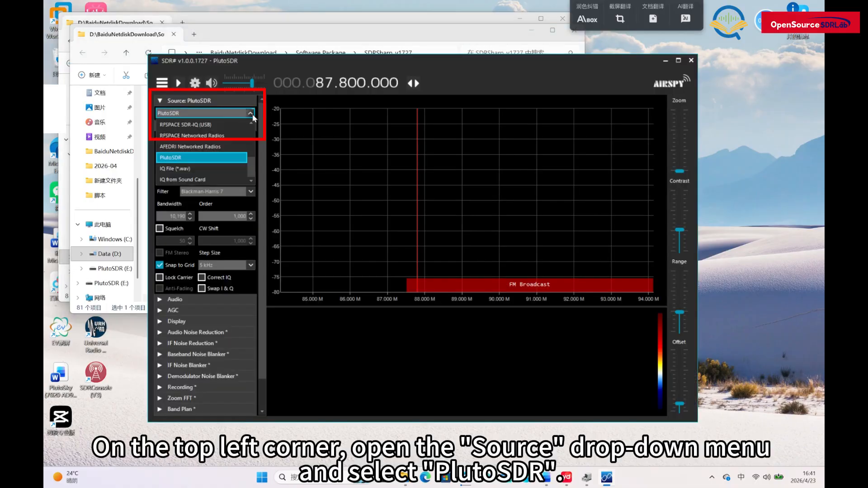
pyautogui.click(219, 162)
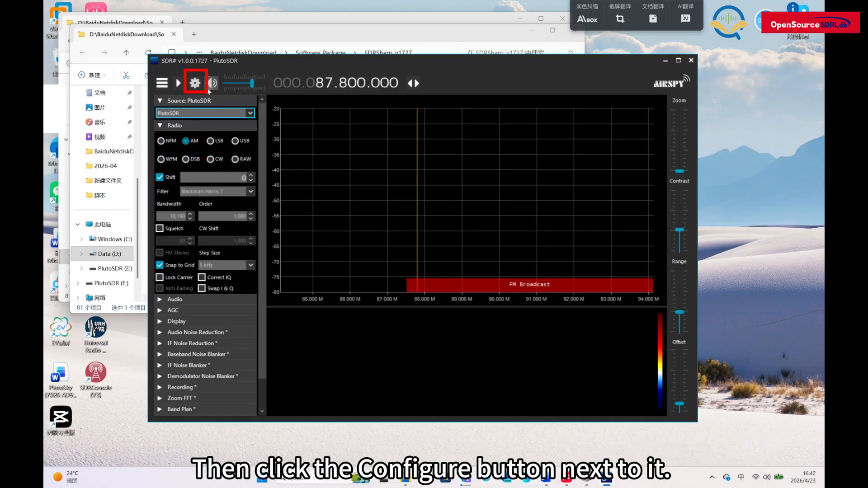
pyautogui.click(196, 83)
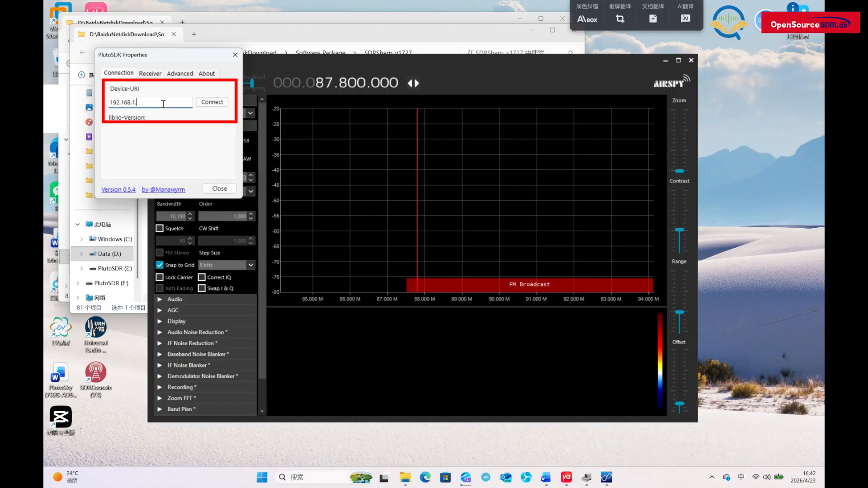
pyautogui.click(212, 101)
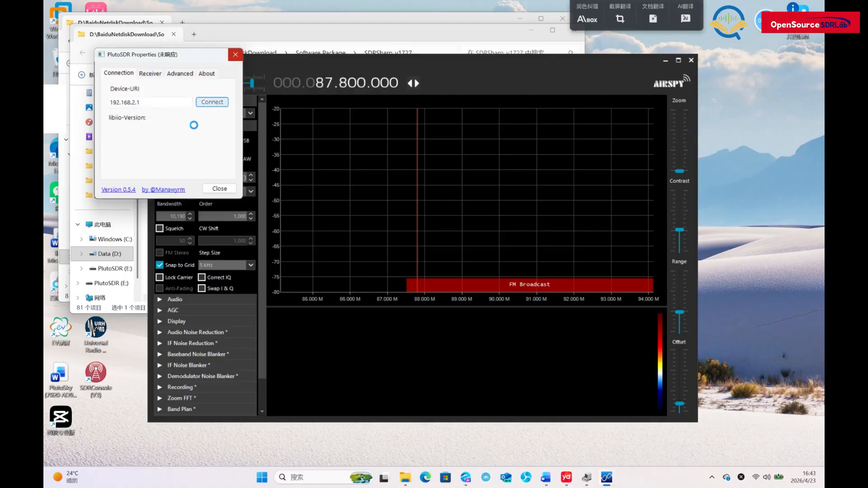
# Step: Set the PlutoSDR receiver's sample rate to 4 MSPS and close its properties
pyautogui.click(150, 73)
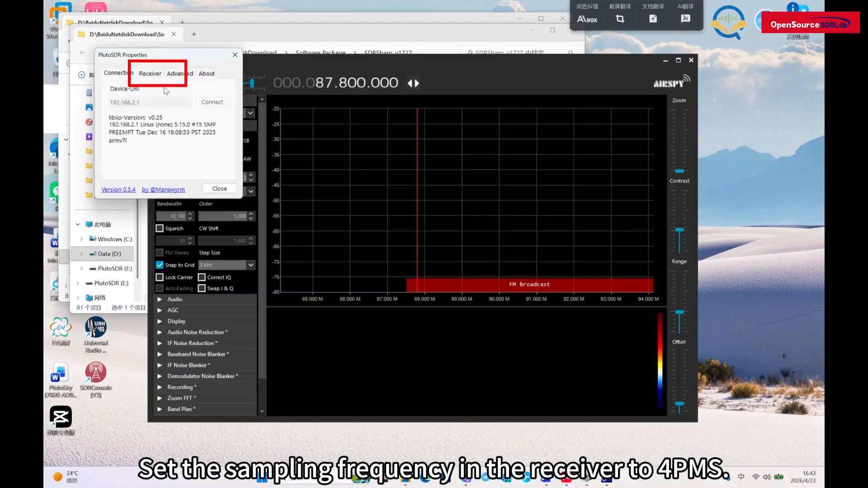
pyautogui.click(150, 73)
pyautogui.click(166, 101)
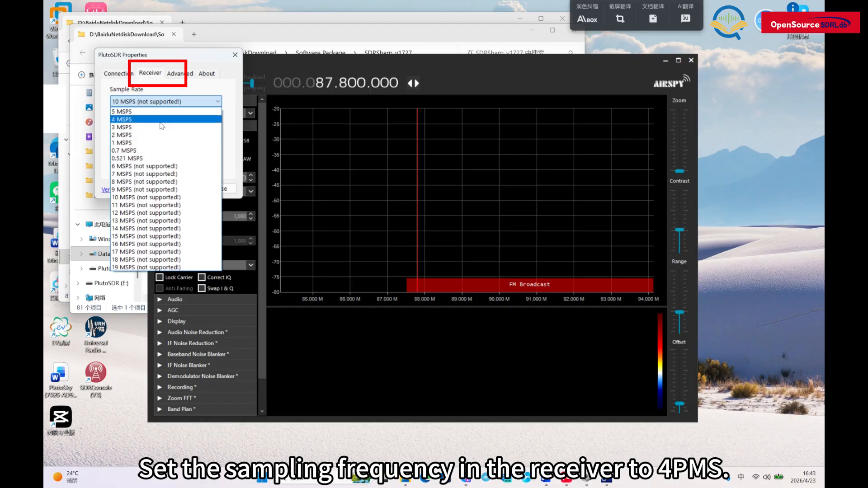
pyautogui.click(142, 119)
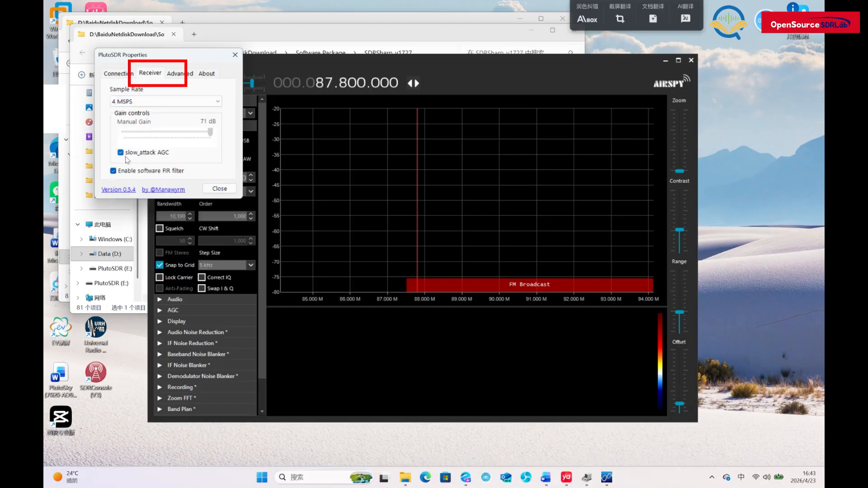
pyautogui.click(213, 191)
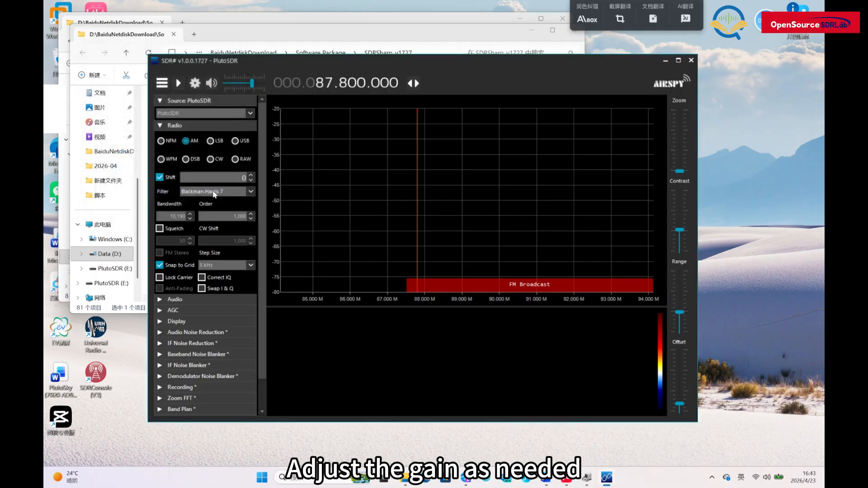
# Step: Tune the SDR# frequency to 97.400.000 (97.4 MHz)
pyautogui.scroll(1, 316, 86)
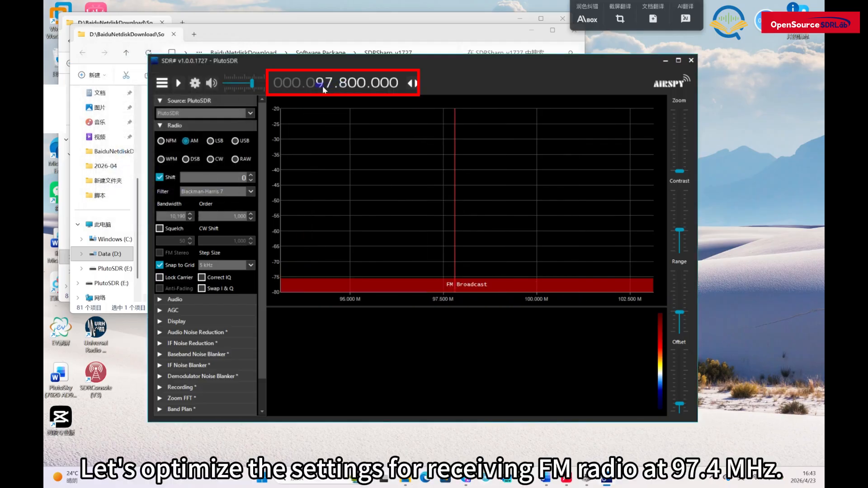
pyautogui.scroll(-2, 344, 85)
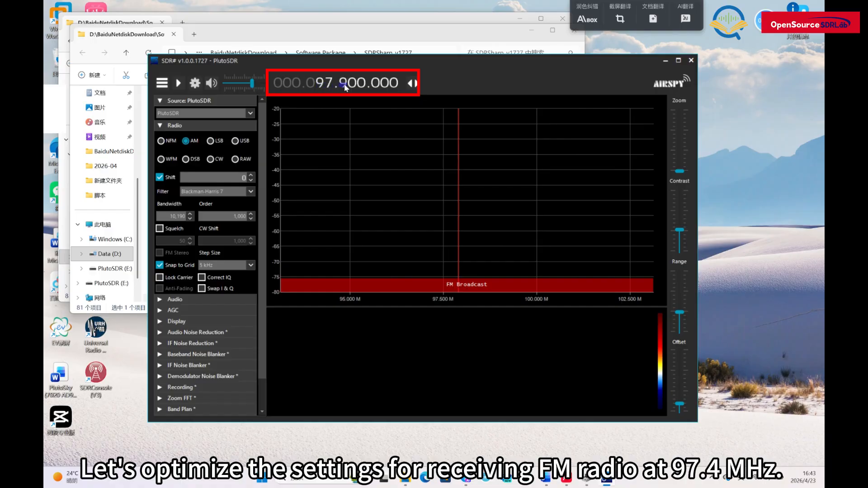
pyautogui.scroll(-2, 345, 86)
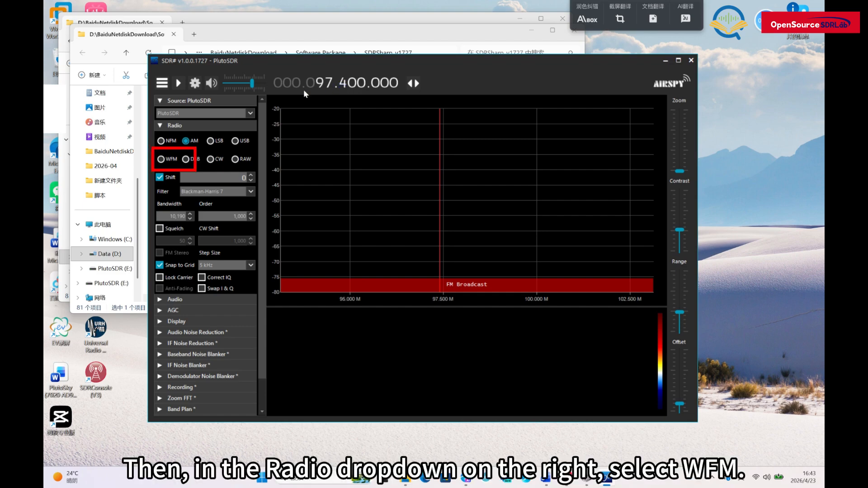
# Step: Set the demodulation mode to WFM with a bandwidth of 200000 Hz
pyautogui.click(164, 159)
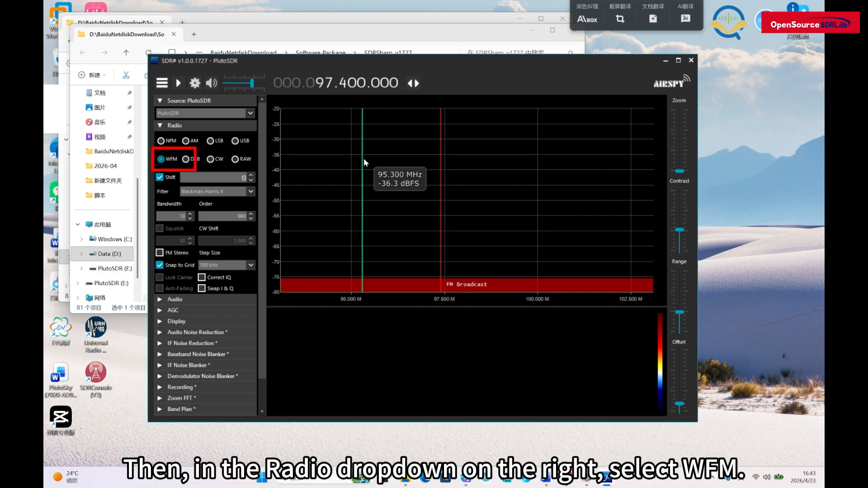
pyautogui.moveTo(186, 216); pyautogui.dragTo(175, 217)
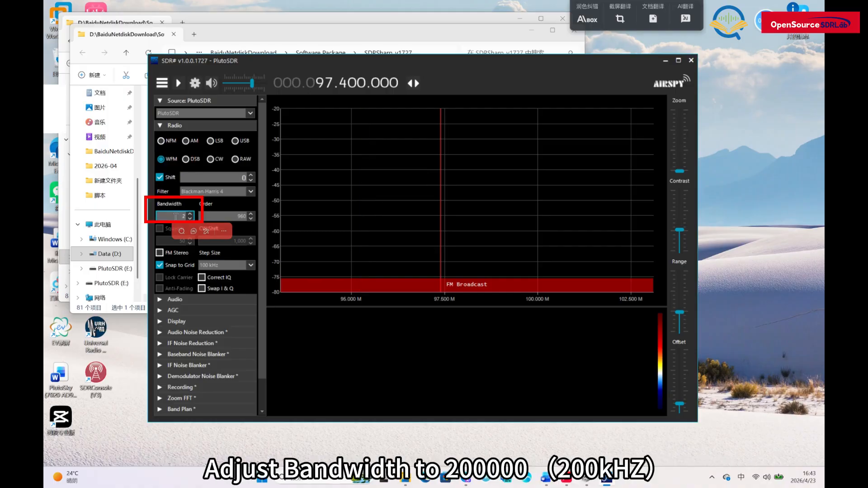
pyautogui.write('2')
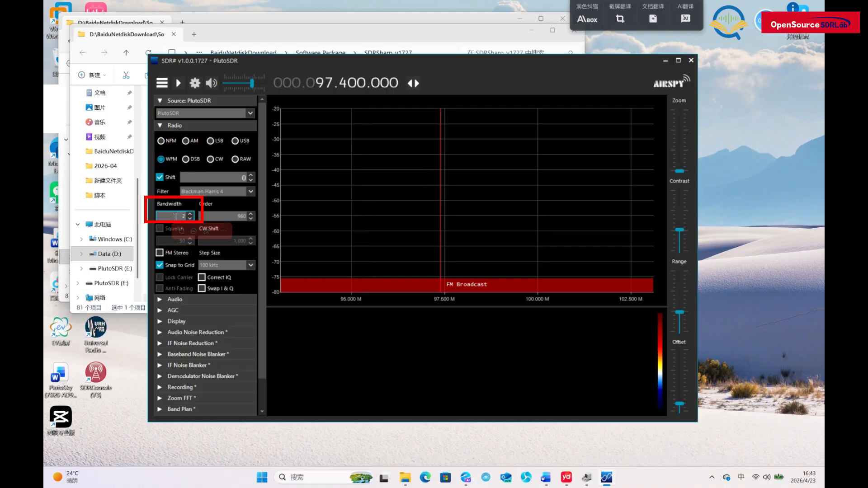
pyautogui.write('00000')
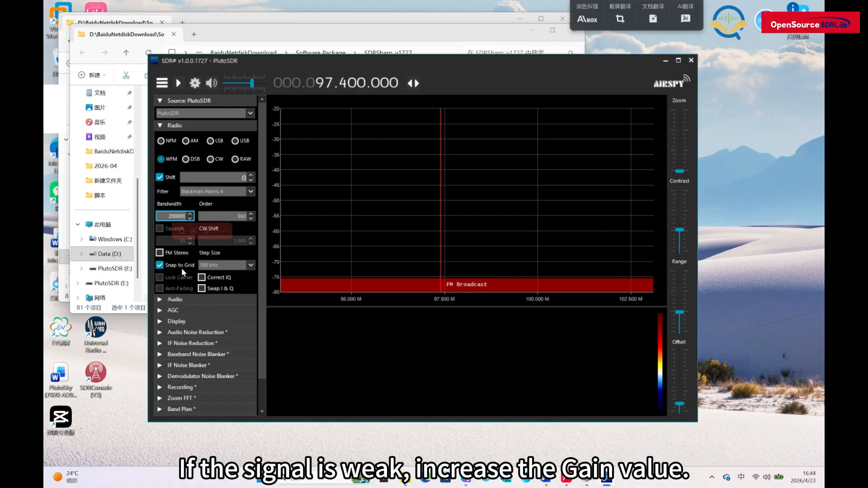
# Step: Expand the audio settings and start SDR# reception
pyautogui.click(187, 301)
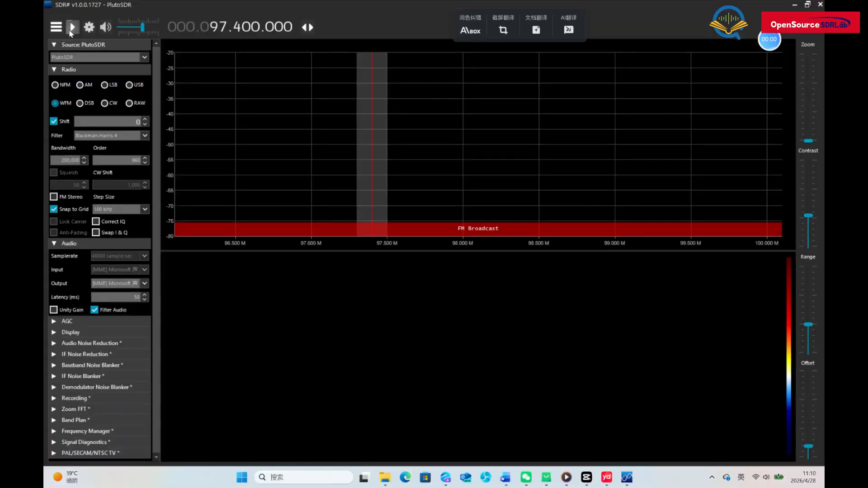
pyautogui.click(71, 29)
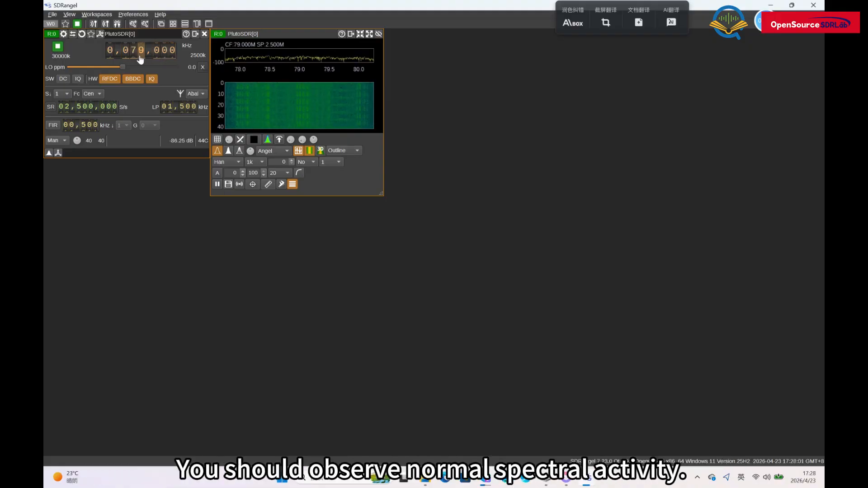
# Step: Switch to SDRangel and sweep the PlutoSDR's center frequency down to 75,000 kHz, and up to 6,000,000 kHz
pyautogui.scroll(-2, 140, 59)
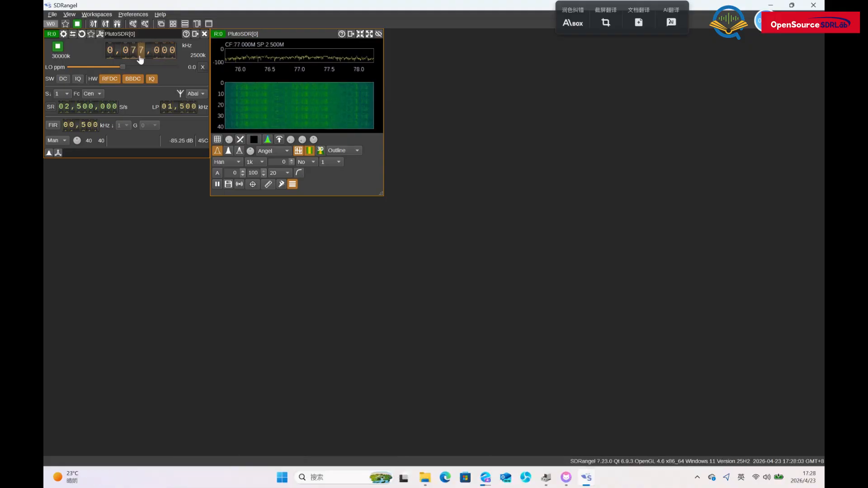
pyautogui.scroll(-1, 140, 59)
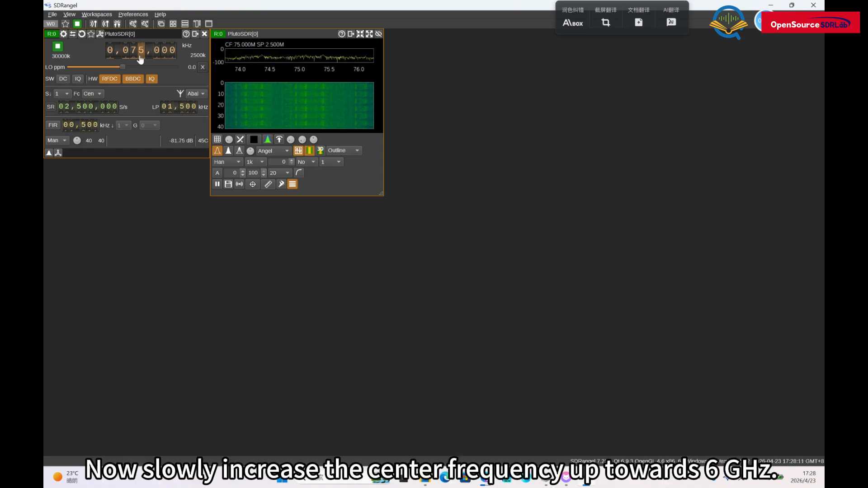
pyautogui.scroll(3, 124, 52)
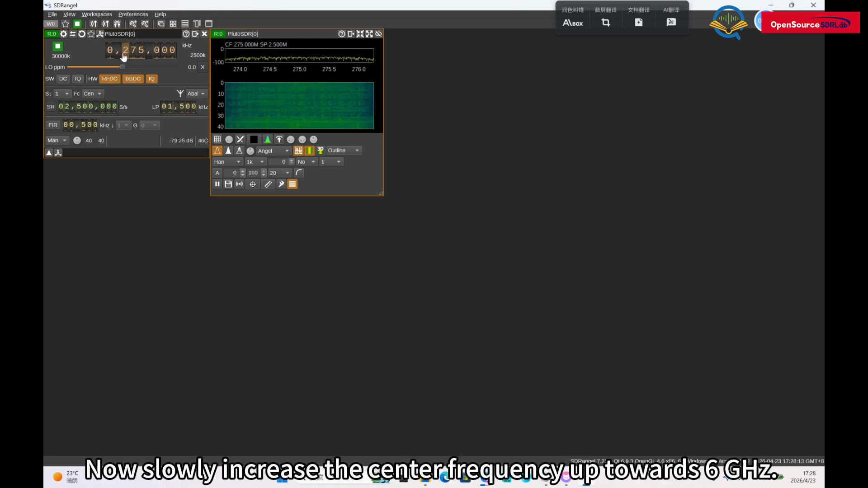
pyautogui.scroll(5, 112, 52)
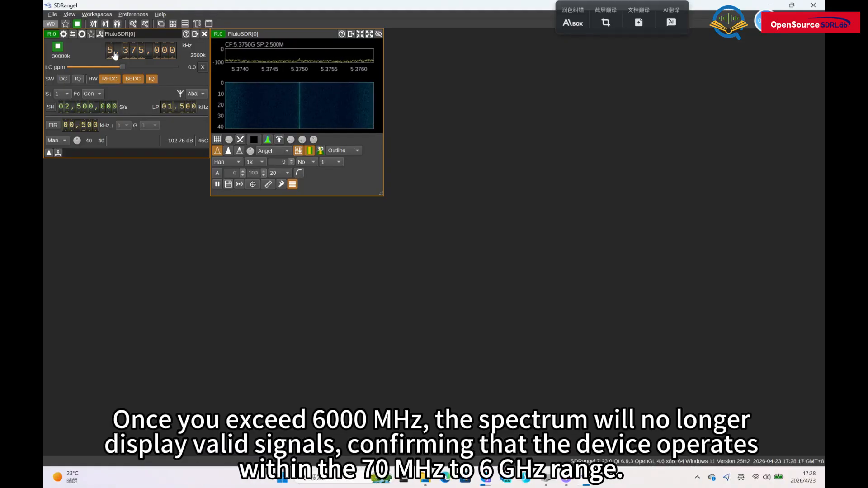
pyautogui.scroll(1, 114, 52)
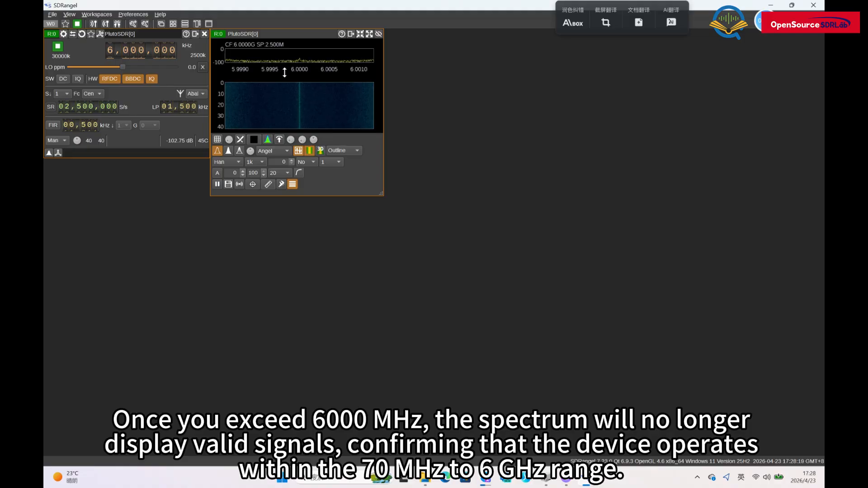